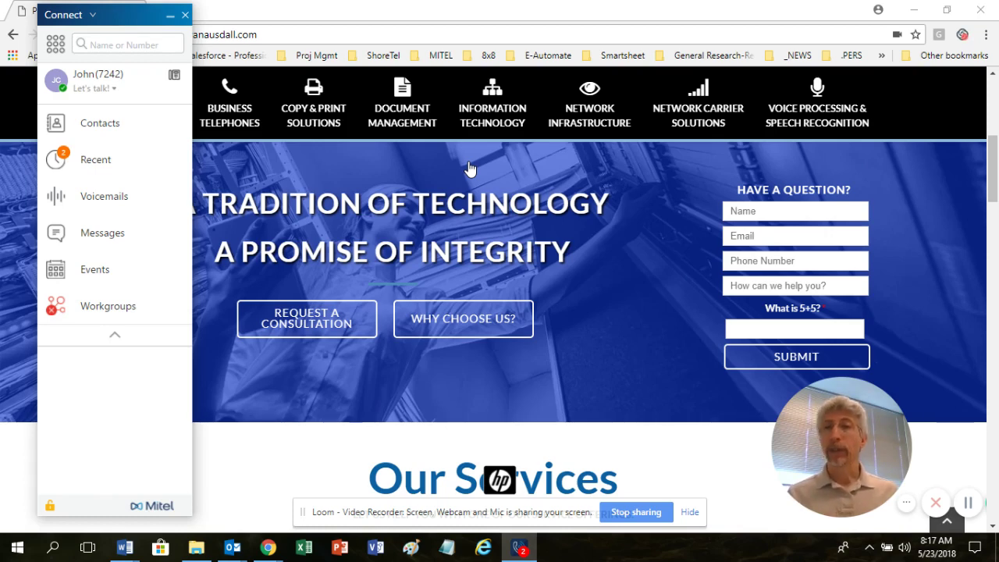
- Move the Connect window nearer the middle of the desktop, and preview its Contacts list and directory search, closing each
drag(132, 22, 361, 29)
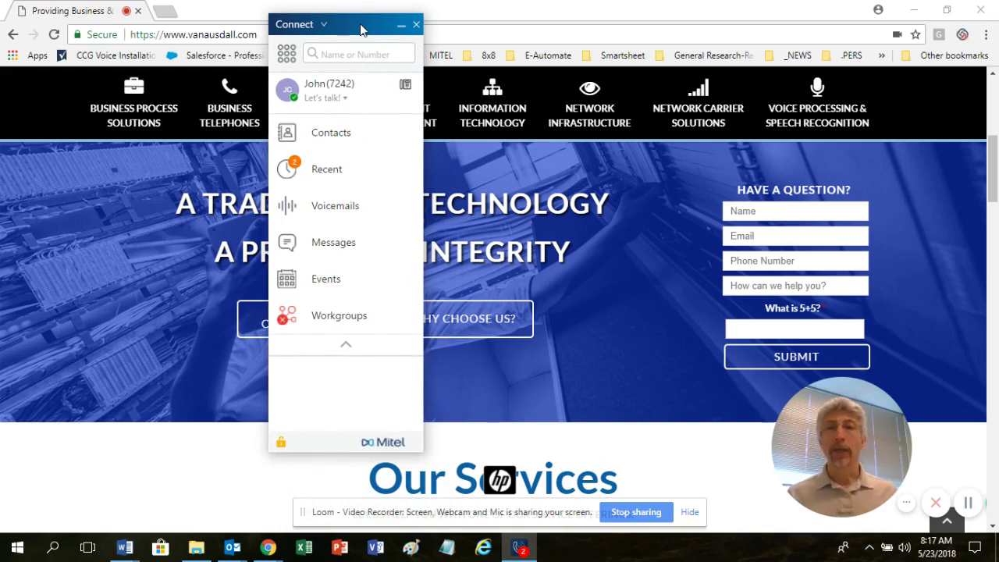
click(340, 139)
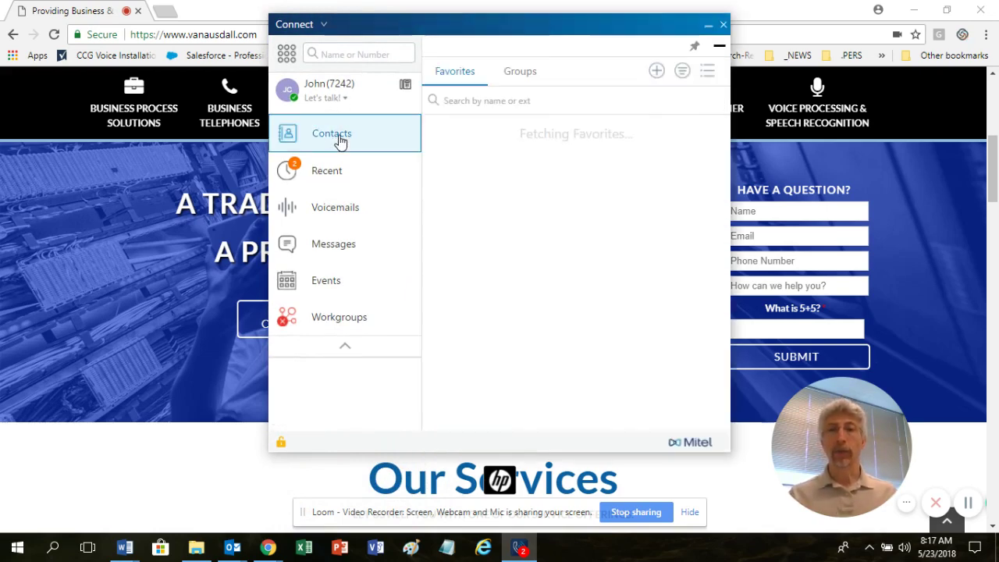
click(344, 139)
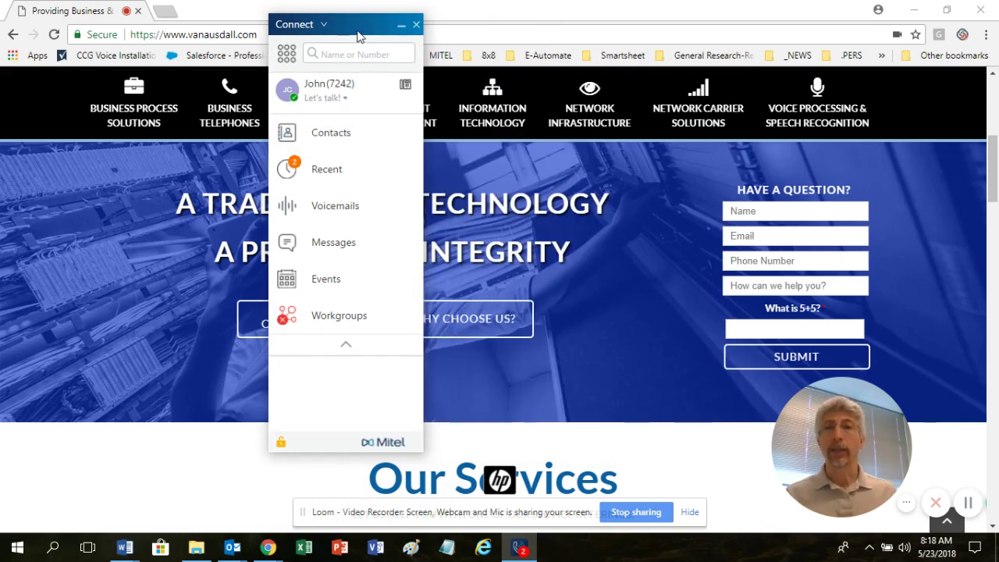
click(351, 54)
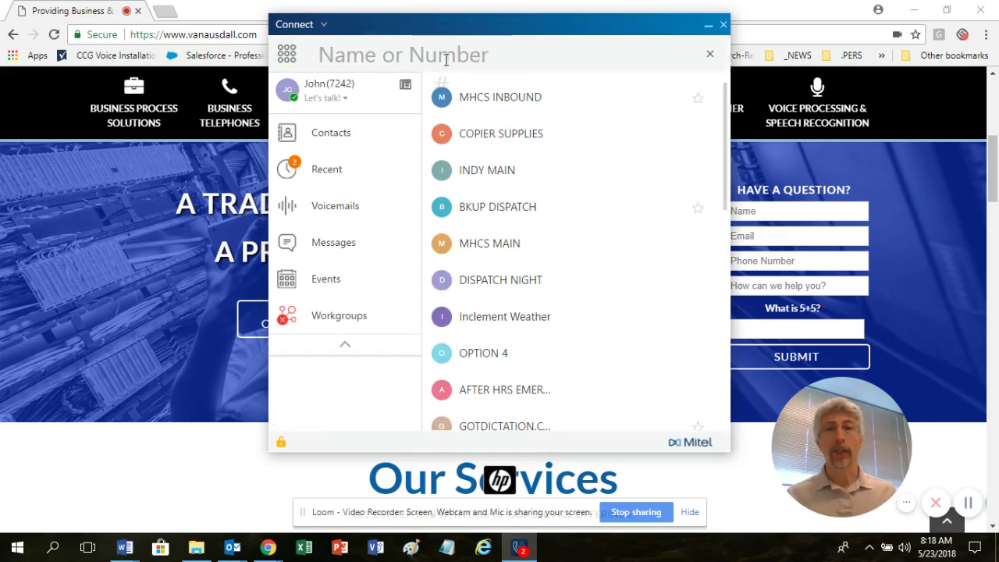
click(710, 54)
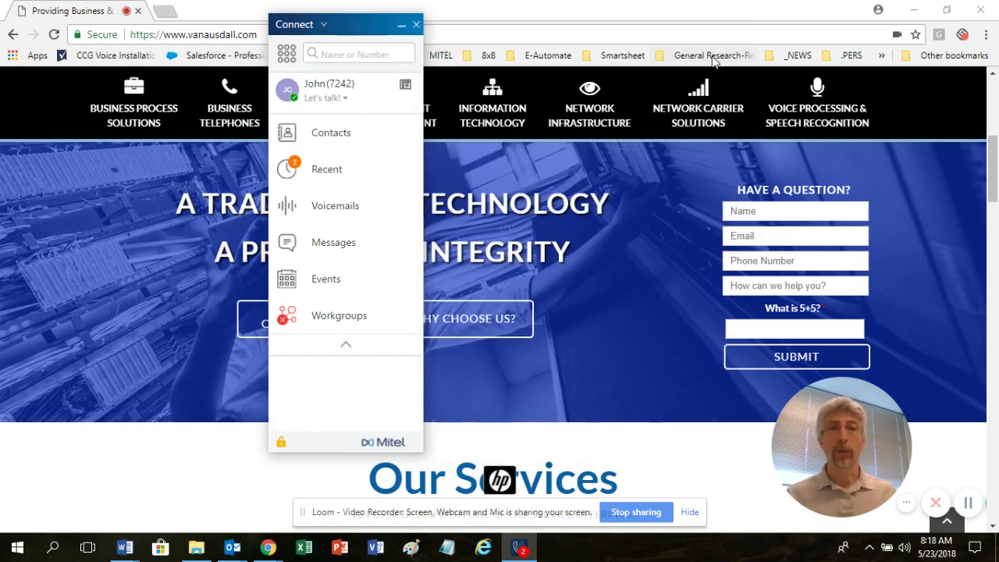
- Minimize the Connect window and ignore the incoming call
drag(374, 26, 312, 49)
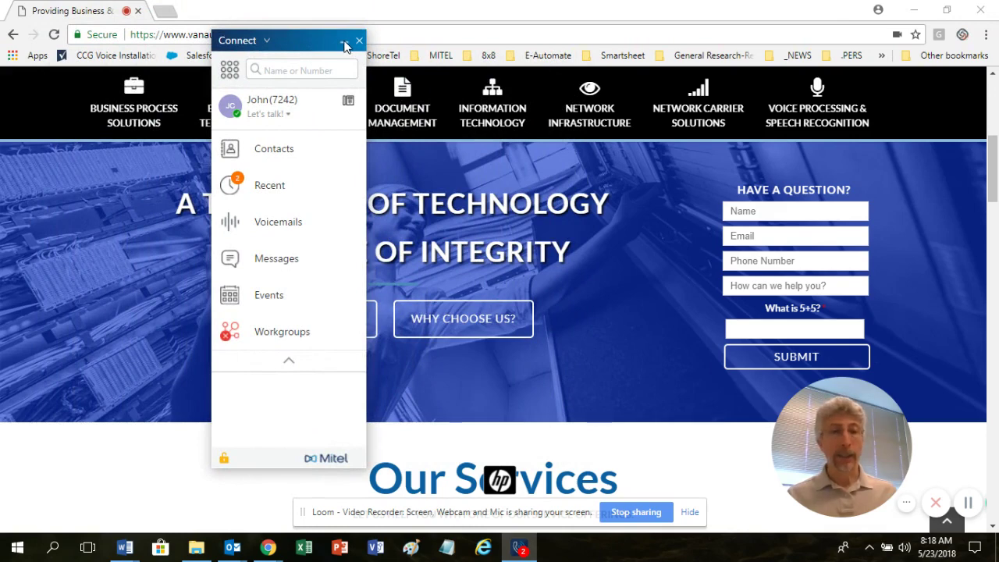
click(344, 42)
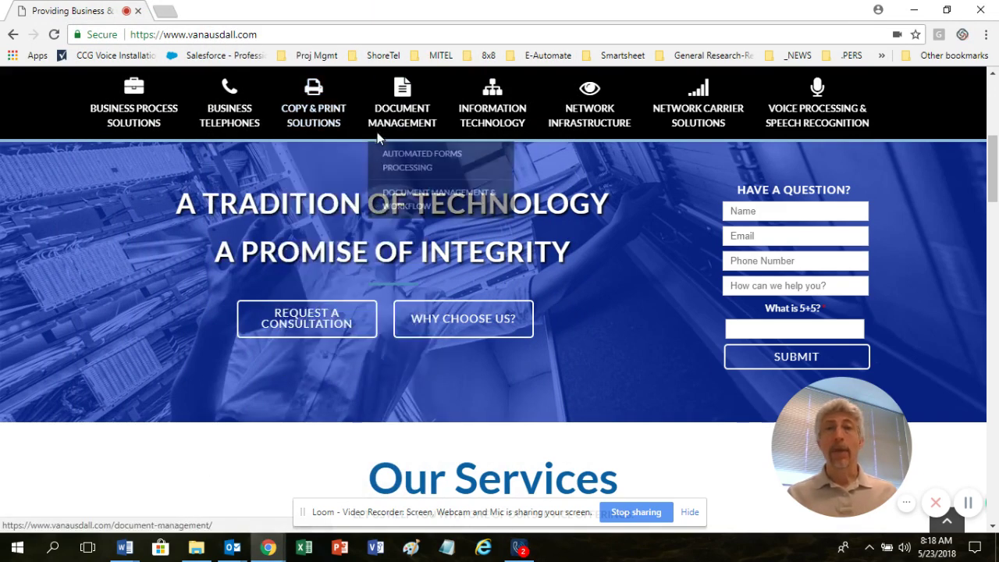
mouse_move(304, 150)
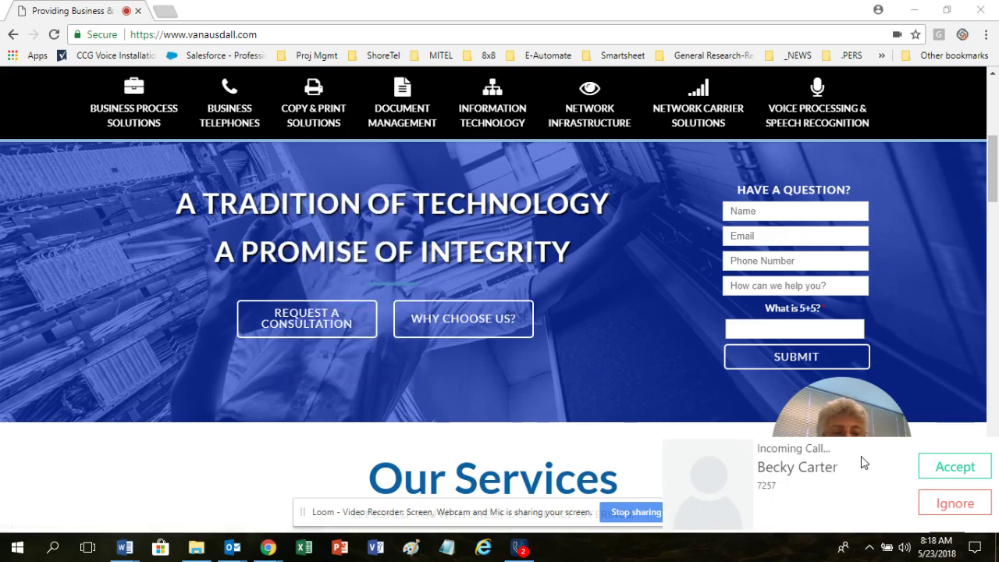
click(934, 501)
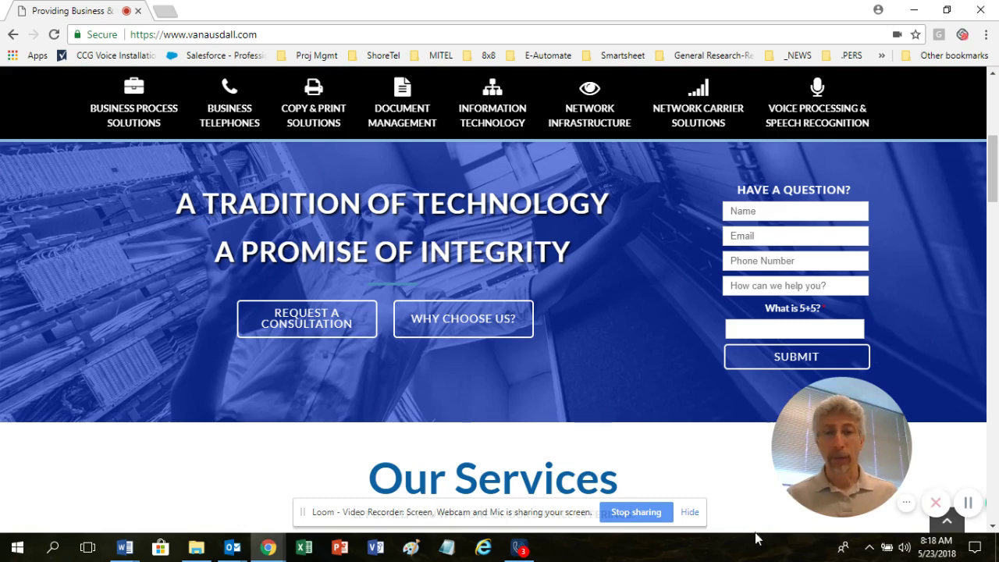
- Restore the Connect window from its minimized state and view its application options, closing them without choosing one
click(517, 551)
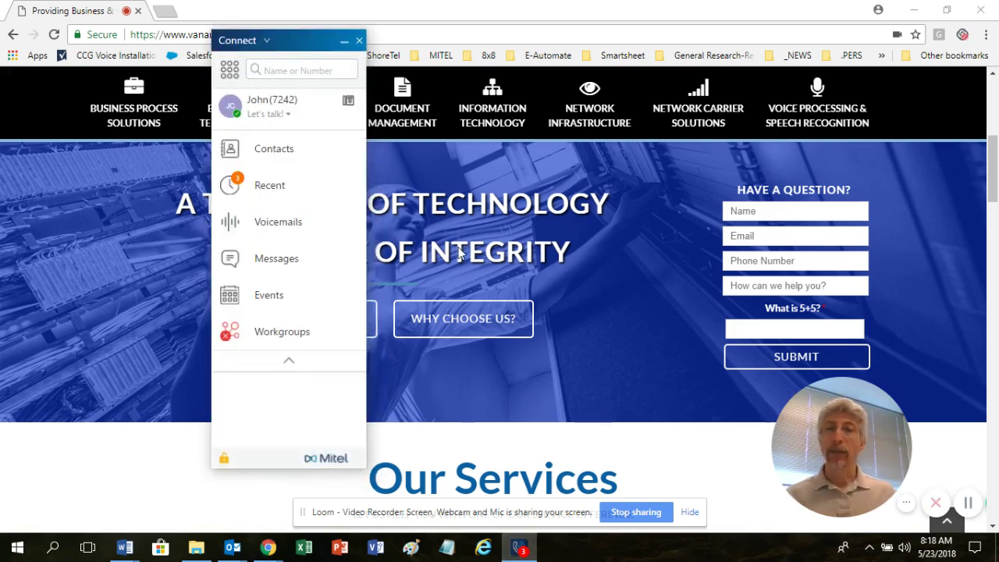
mouse_move(308, 40)
mouse_down()
mouse_move(304, 28)
mouse_move(295, 44)
mouse_up()
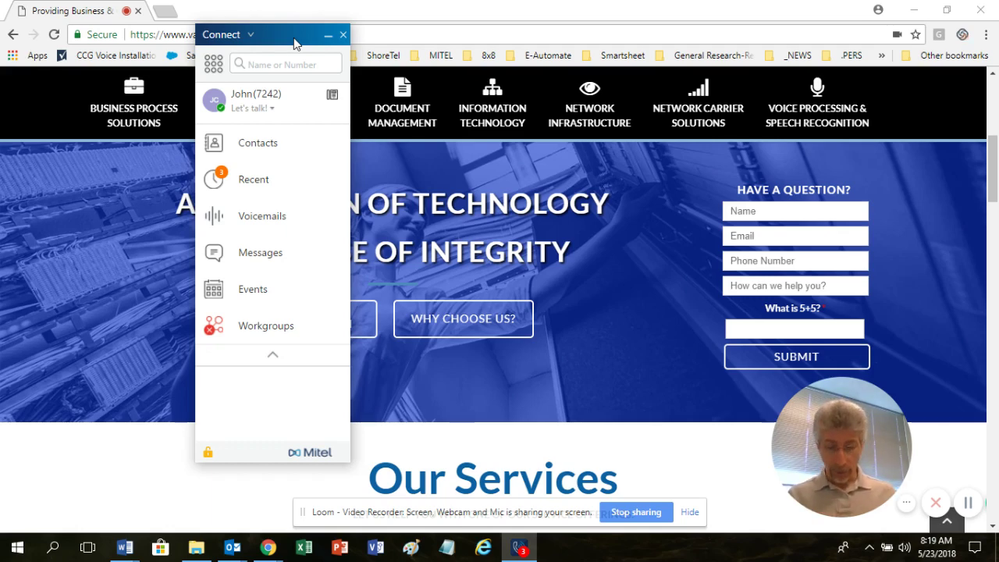
click(221, 36)
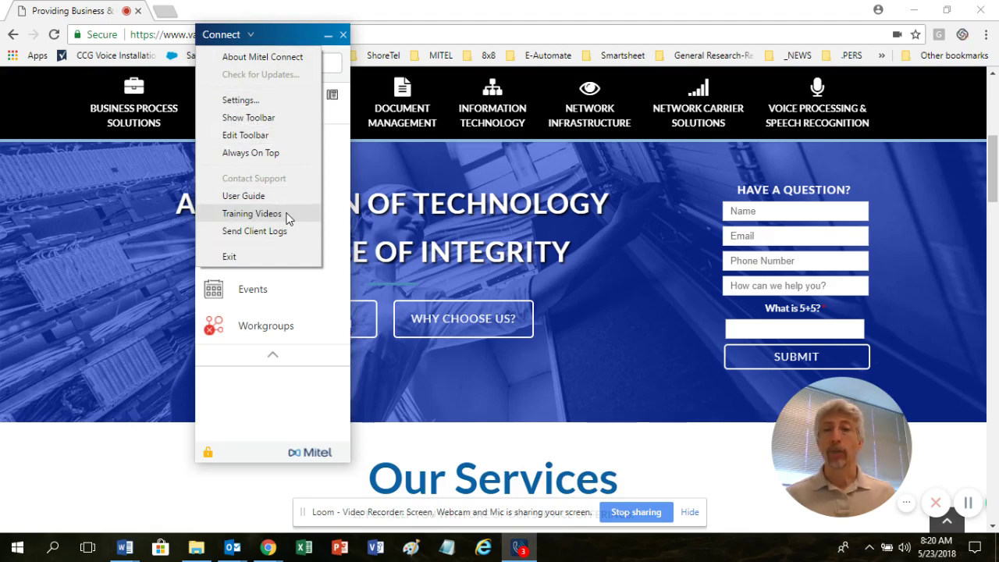
click(270, 40)
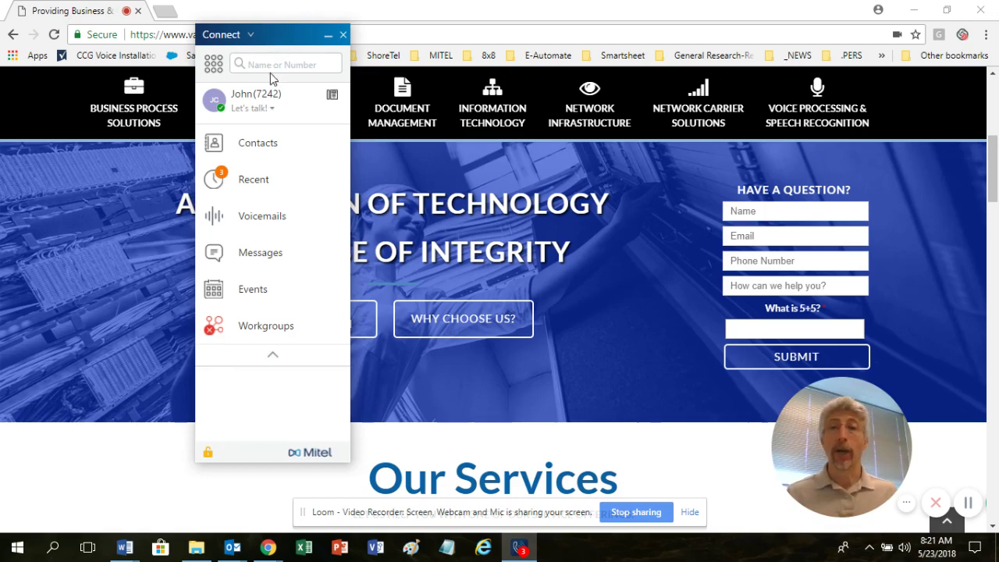
- Search the Connect directory for entries matching "ga"
click(269, 63)
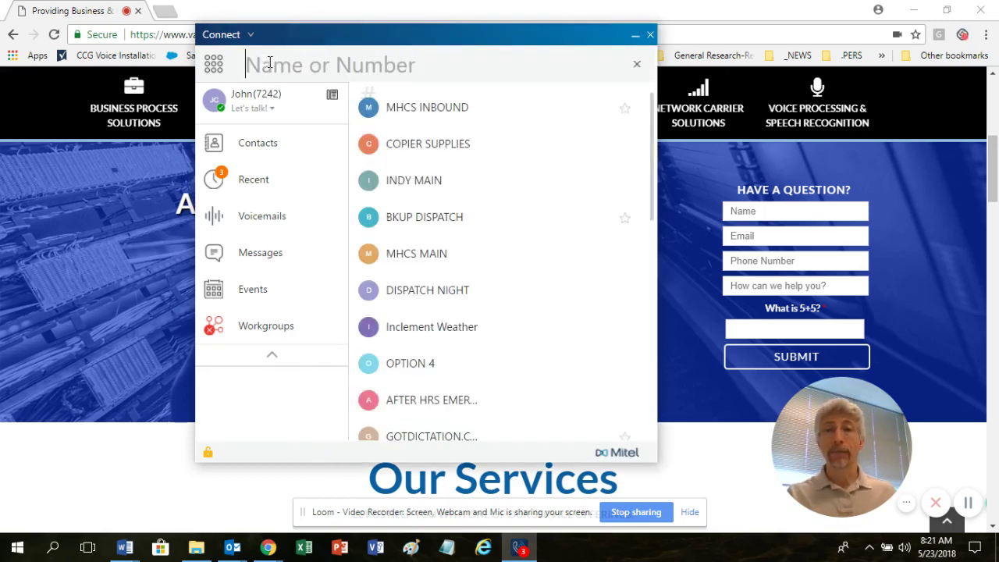
click(637, 65)
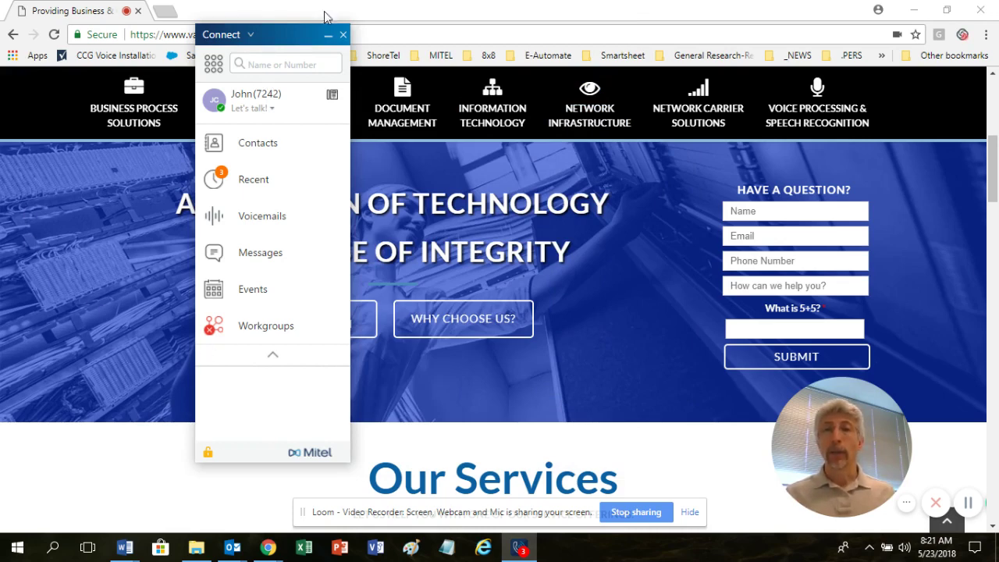
drag(283, 40, 319, 36)
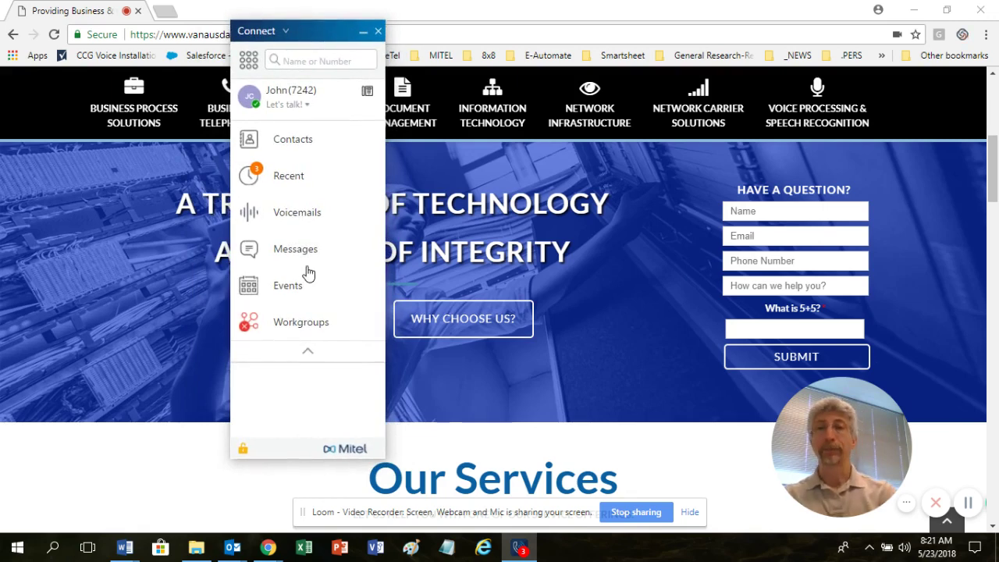
text(ga)
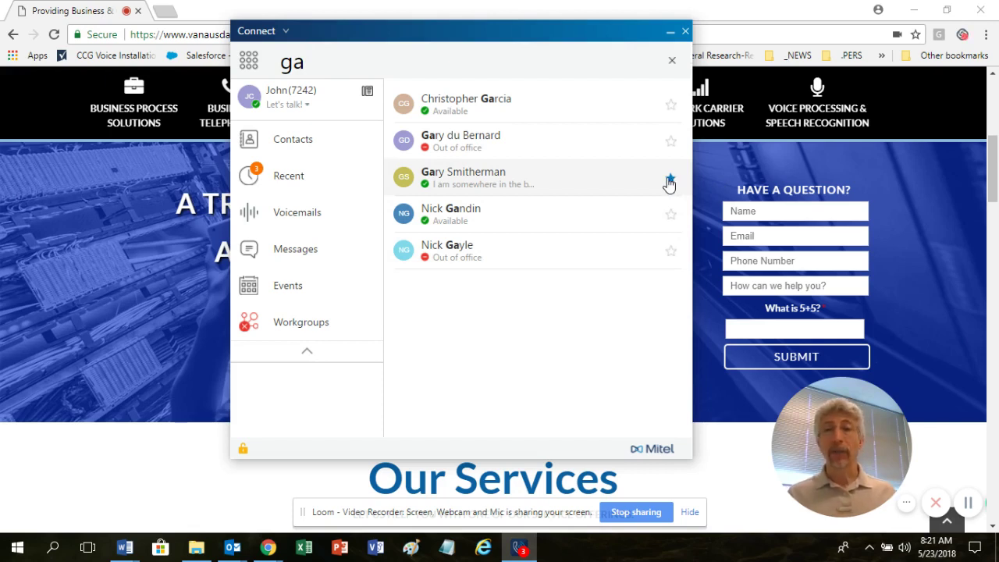
- Look through the whole list of favorite contacts with their availability, and collapse the list
click(291, 140)
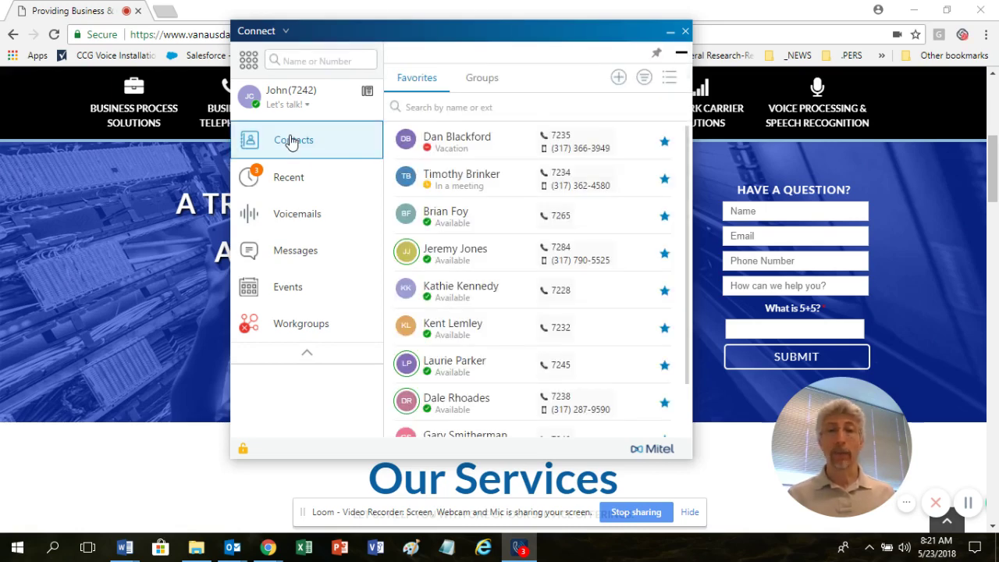
scroll(469, 320, down, 1)
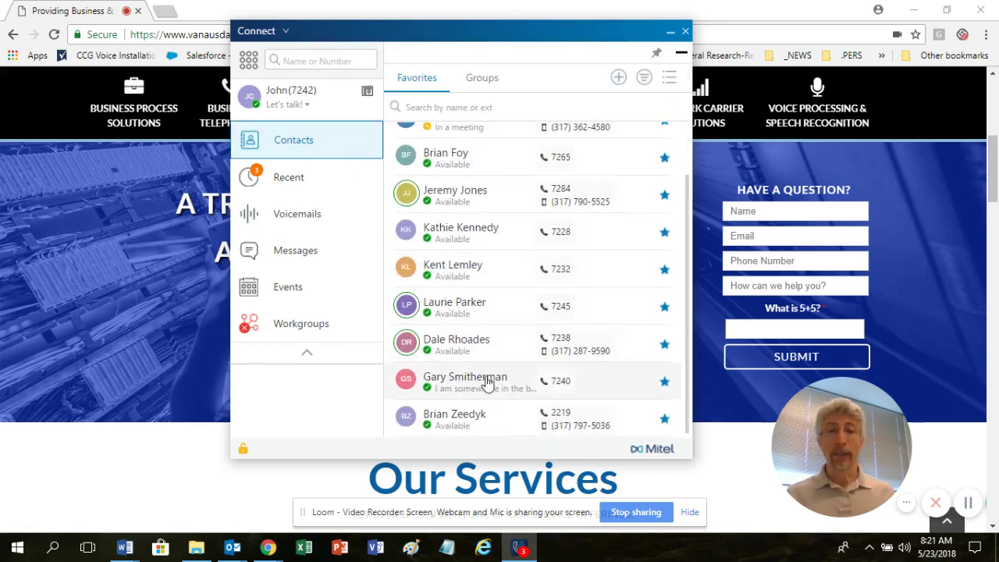
mouse_move(487, 377)
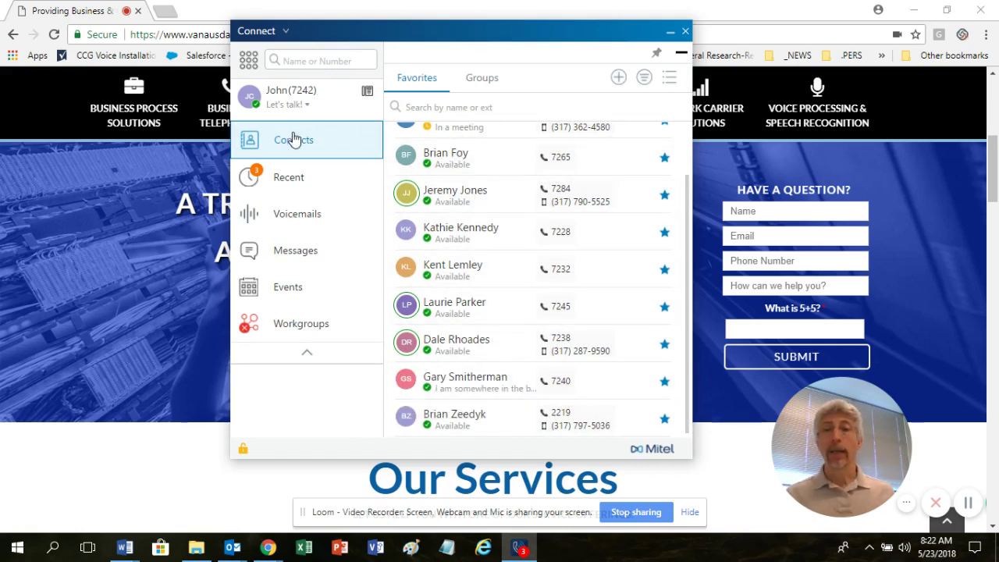
scroll(496, 273, up, 1)
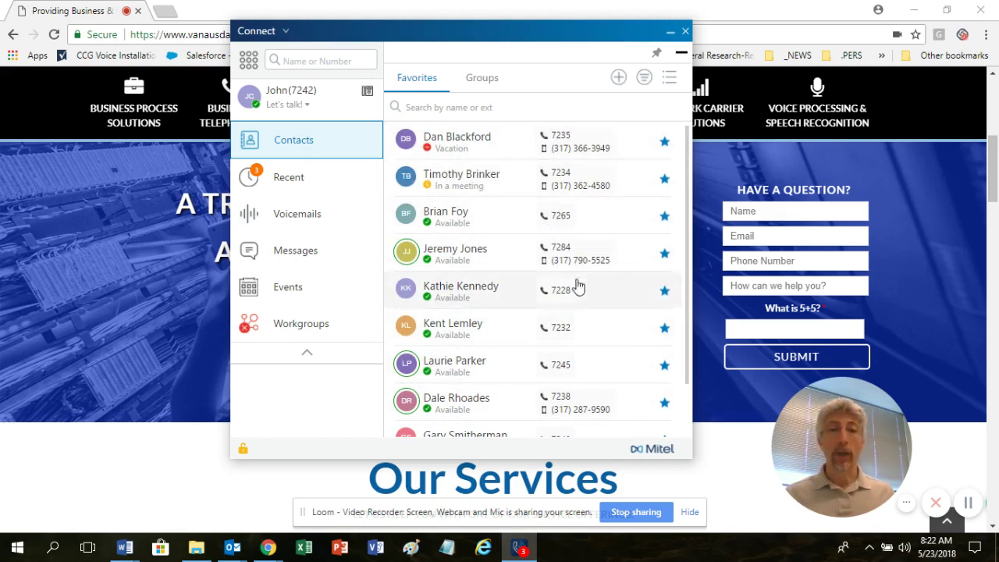
scroll(595, 296, down, 1)
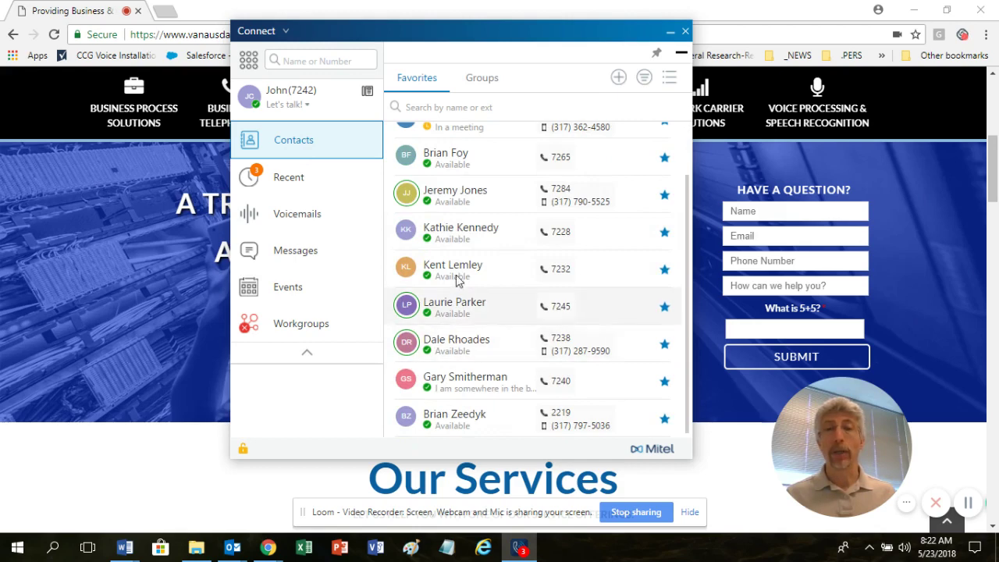
click(679, 56)
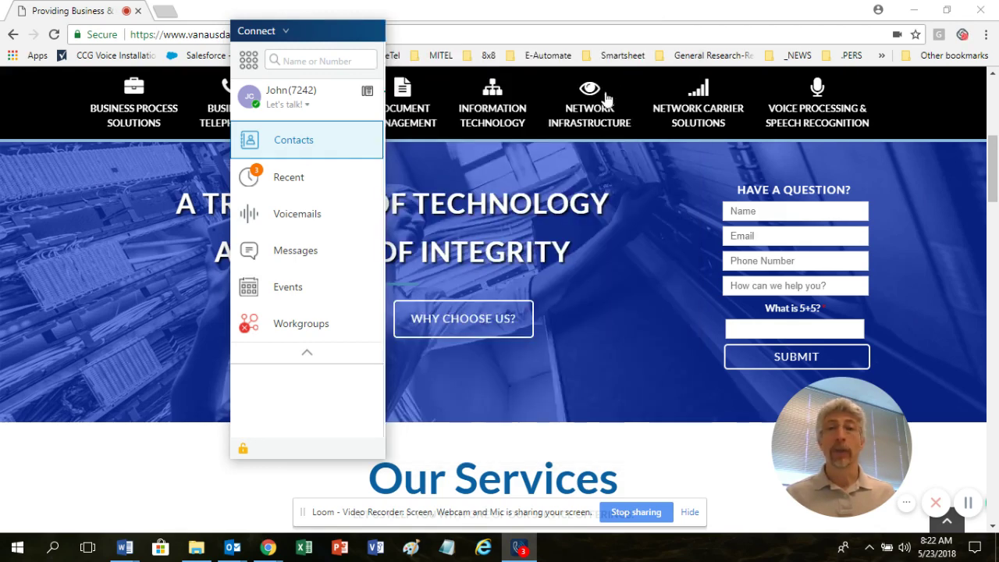
- View the unfiltered directory listing and the recent calls history, closing each one
click(307, 61)
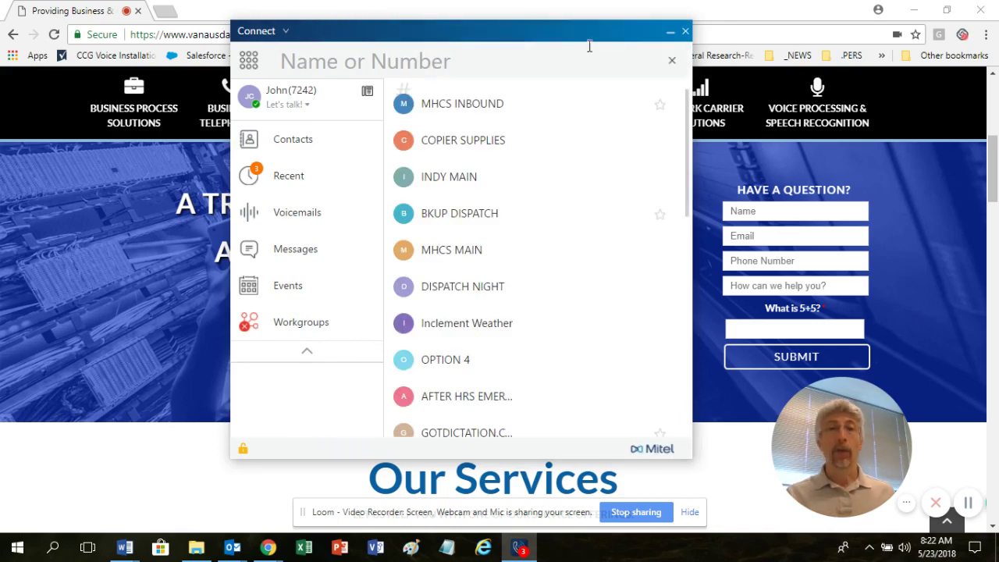
click(672, 61)
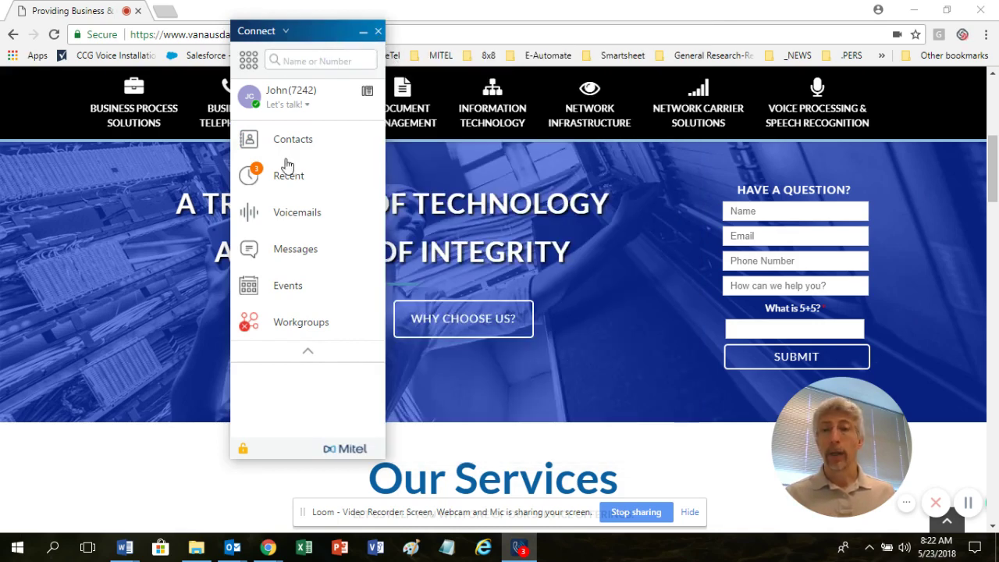
click(288, 188)
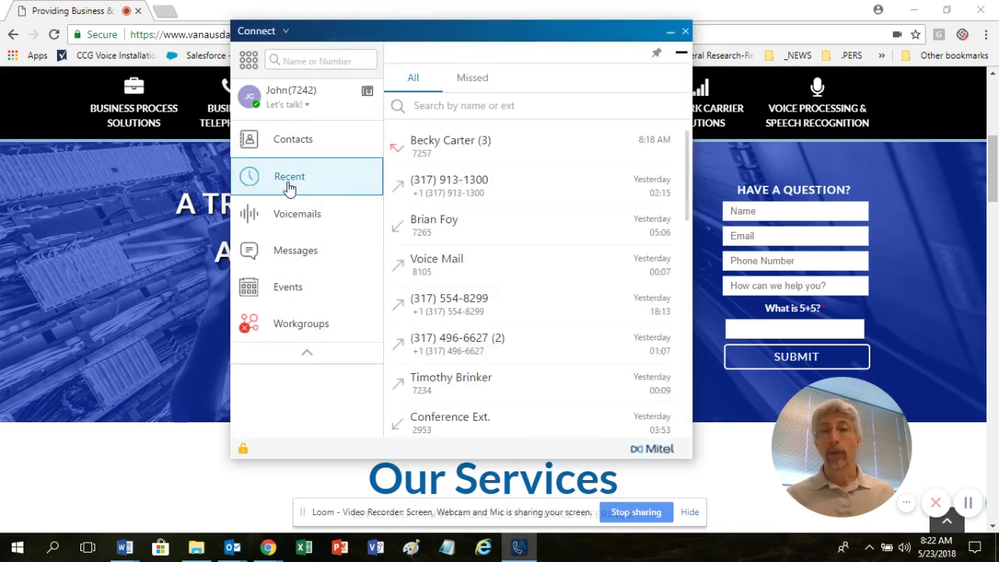
click(288, 187)
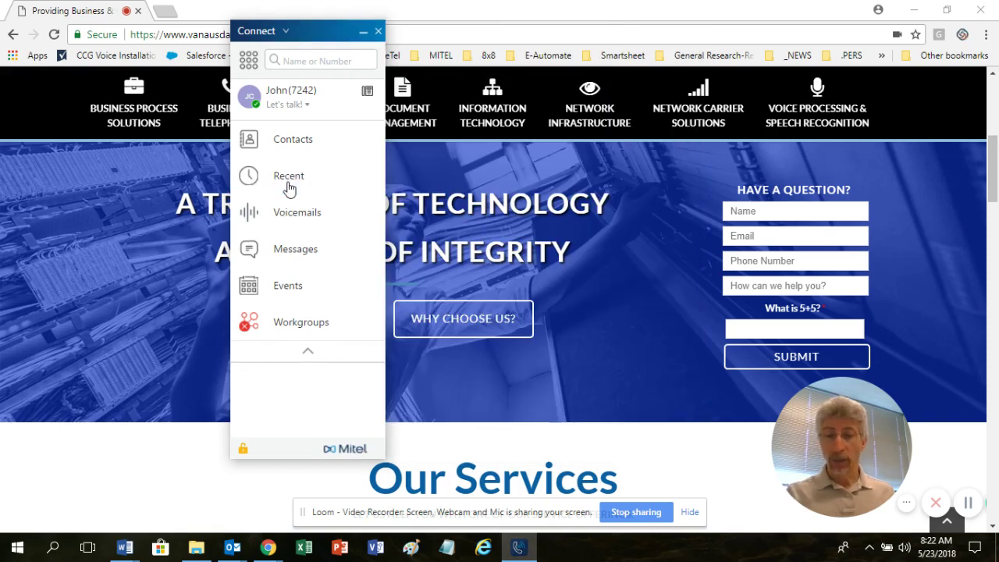
- Search the directory by a colleague's first name, and clear the search text
text(ga)
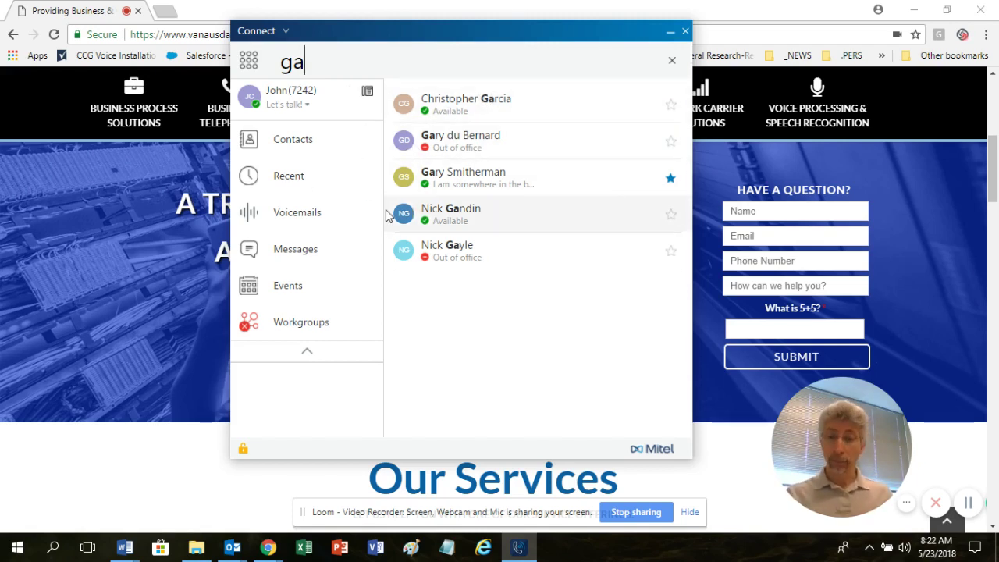
text(ry)
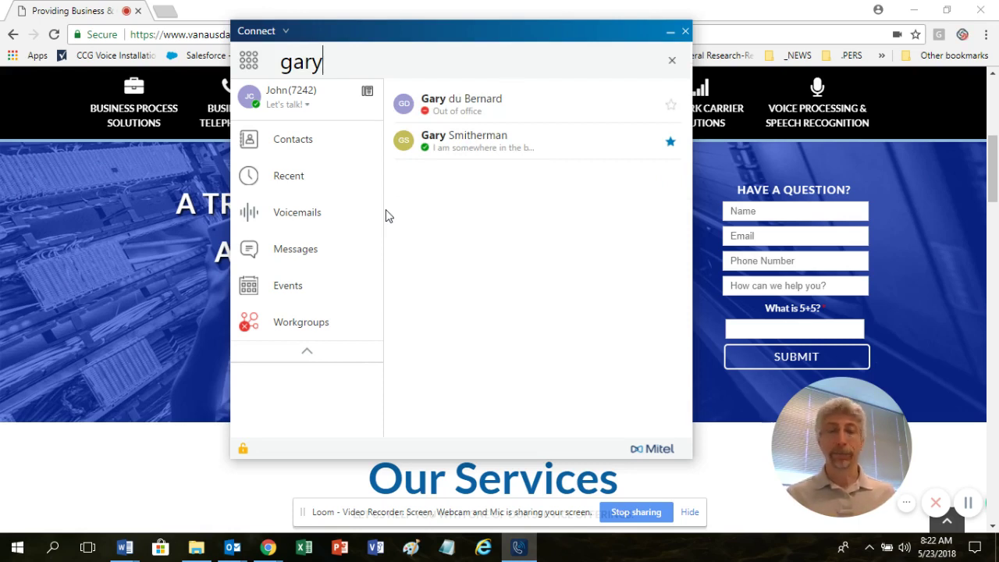
key(BackSpace)
key(BackSpace)
key(BackSpace)
key(BackSpace)
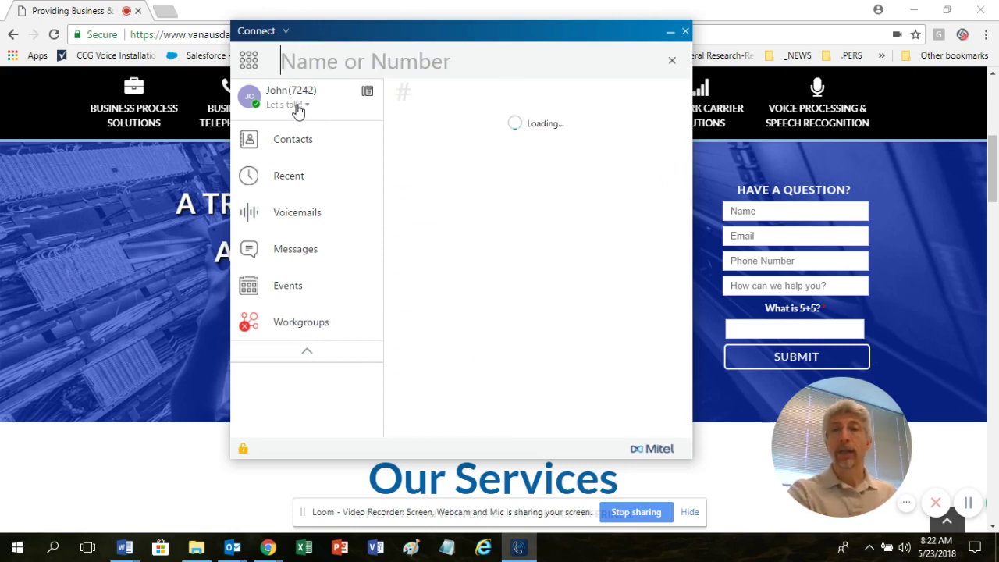
- Display the dial pad alongside the directory, and close both
click(249, 62)
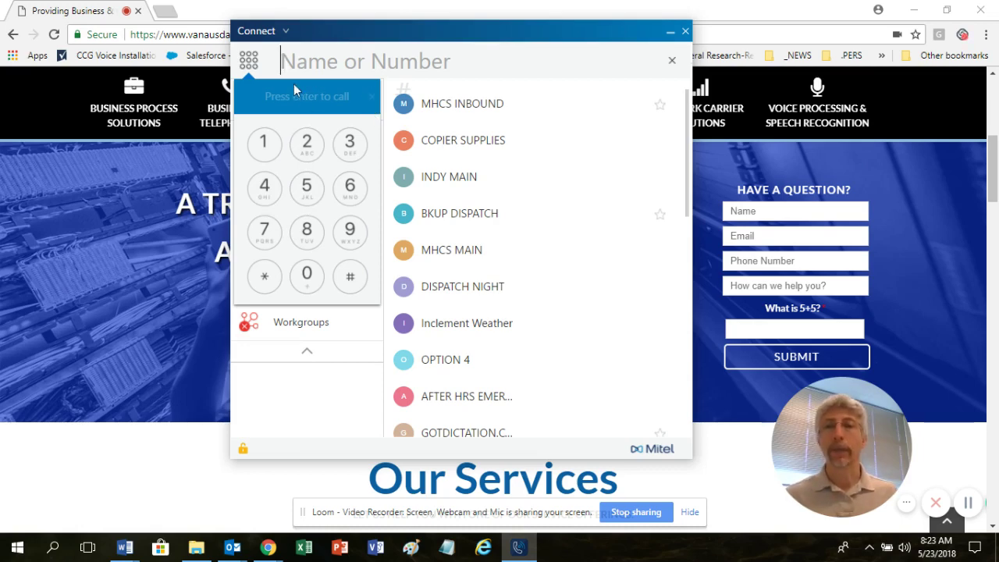
click(671, 62)
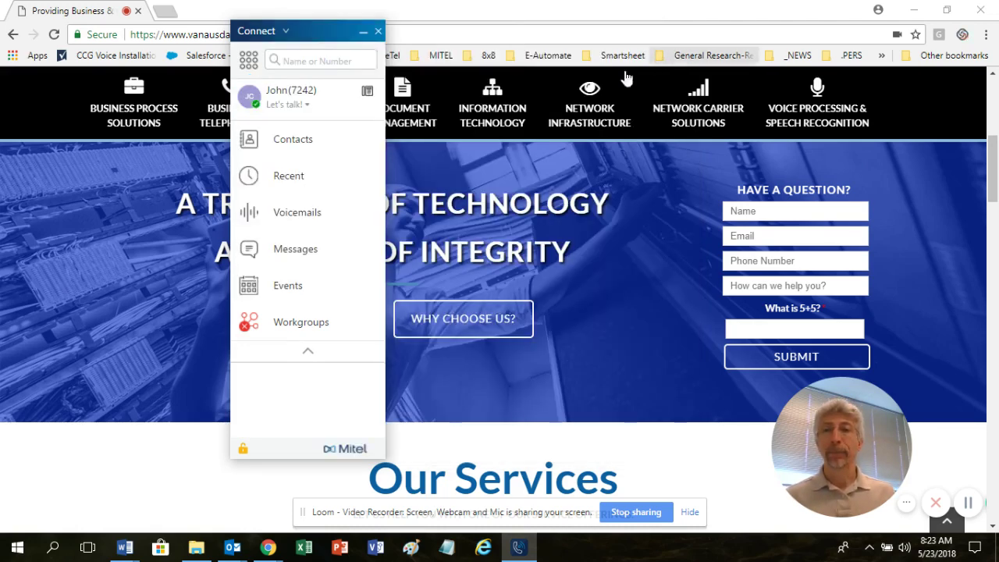
- Open the own profile details, view the additional note of the Available status in its editor, and cancel
click(313, 95)
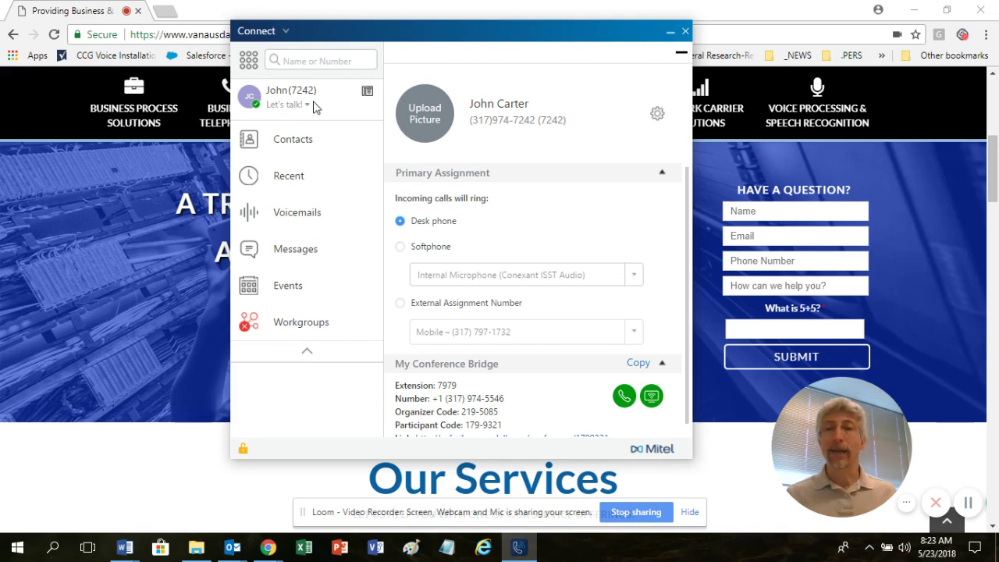
click(304, 110)
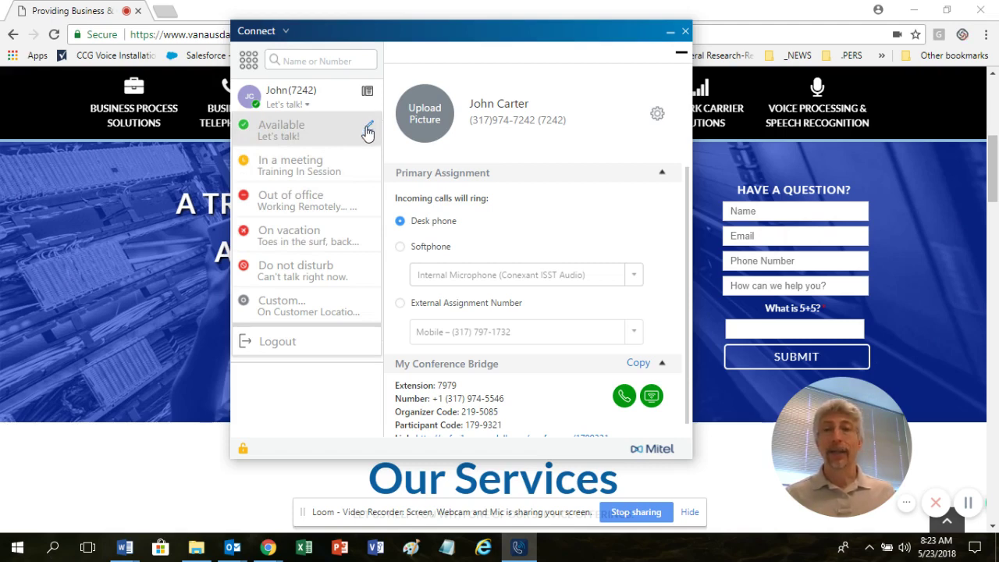
click(368, 129)
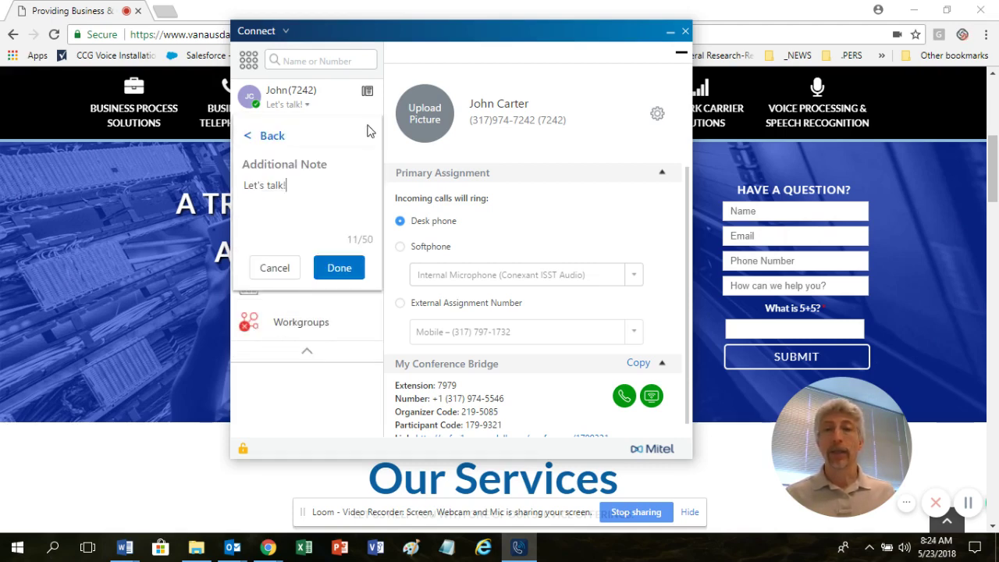
drag(290, 185, 245, 185)
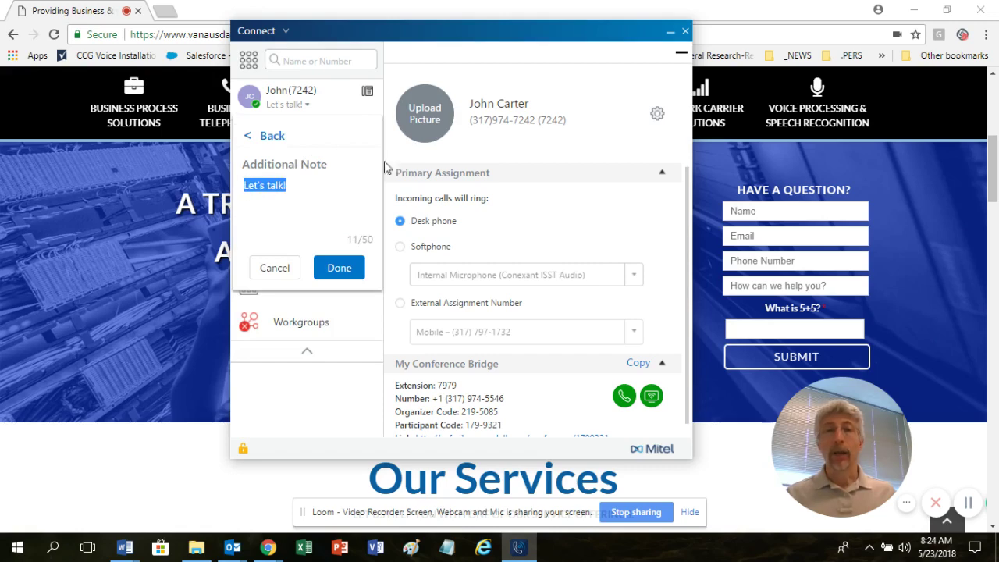
click(274, 269)
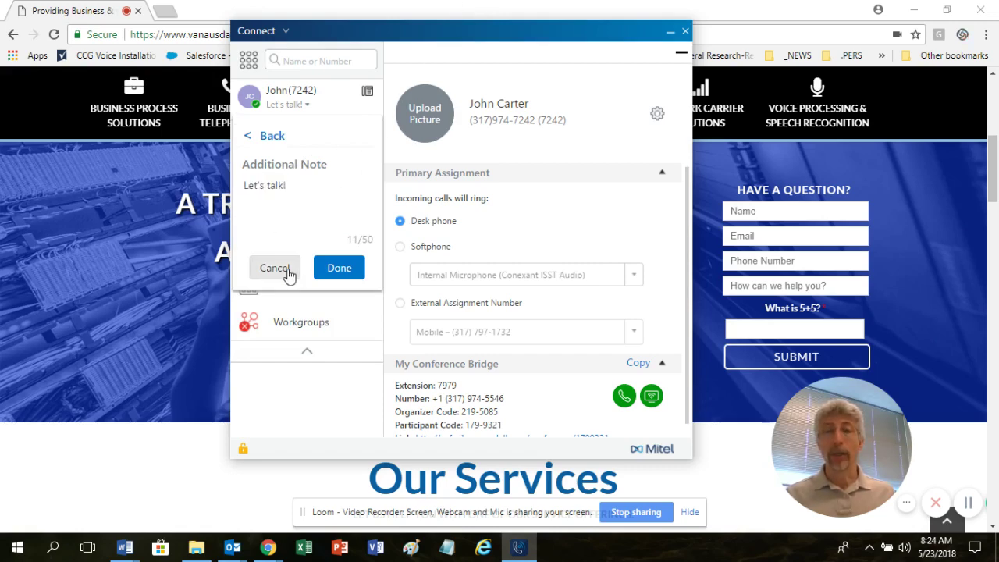
- Look at the custom status editor with its colour choices and status text, and leave it without saving
click(308, 111)
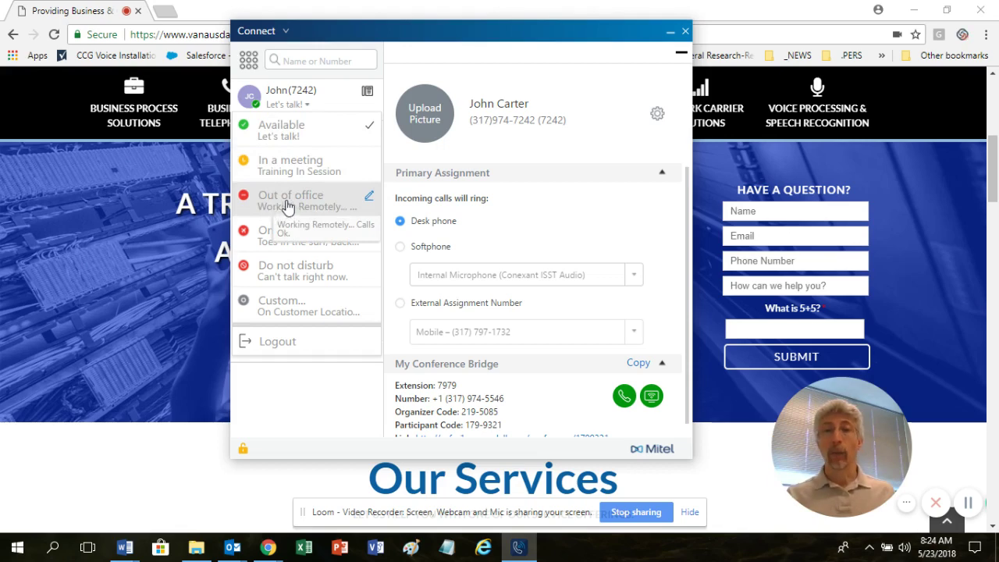
click(348, 308)
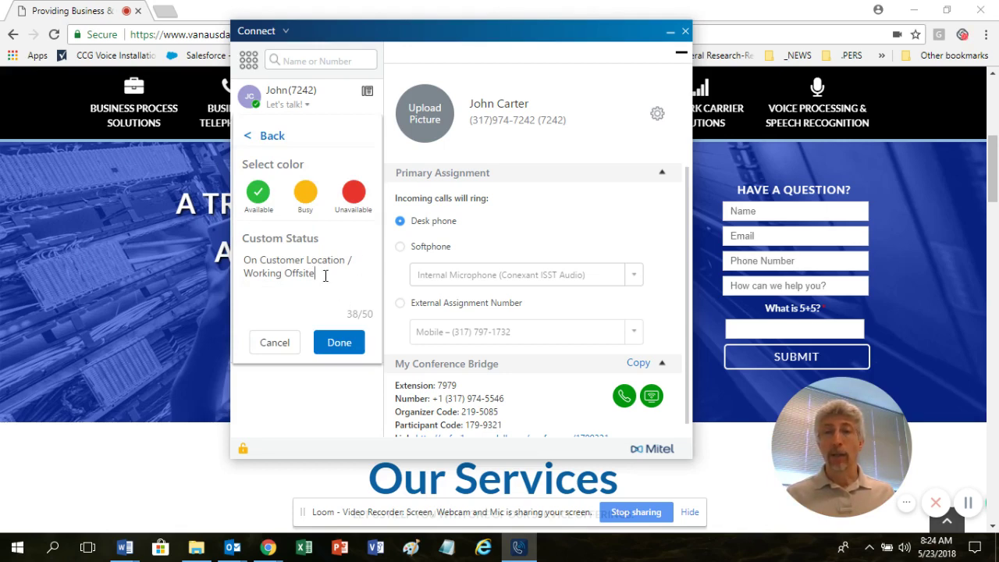
drag(321, 274, 242, 260)
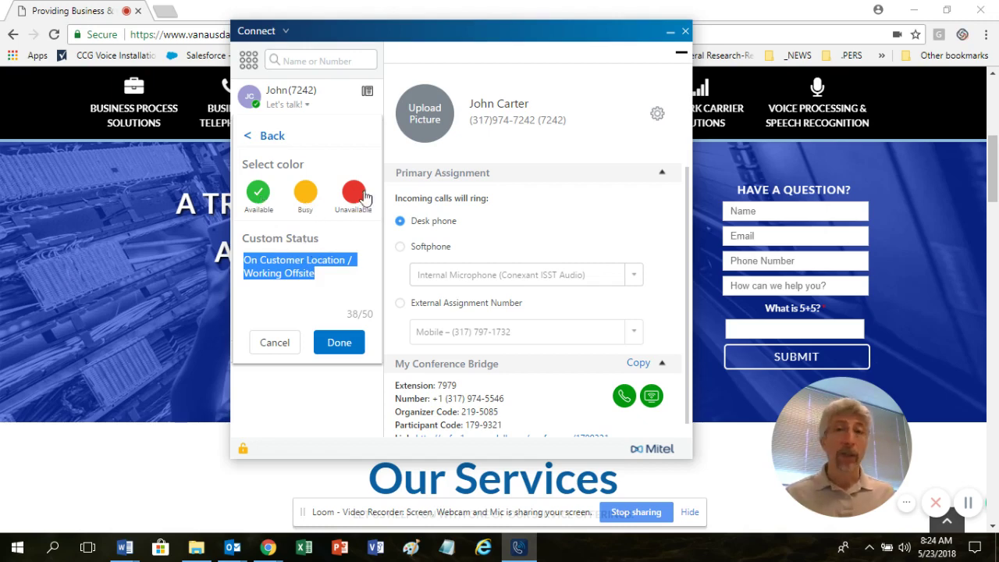
click(295, 110)
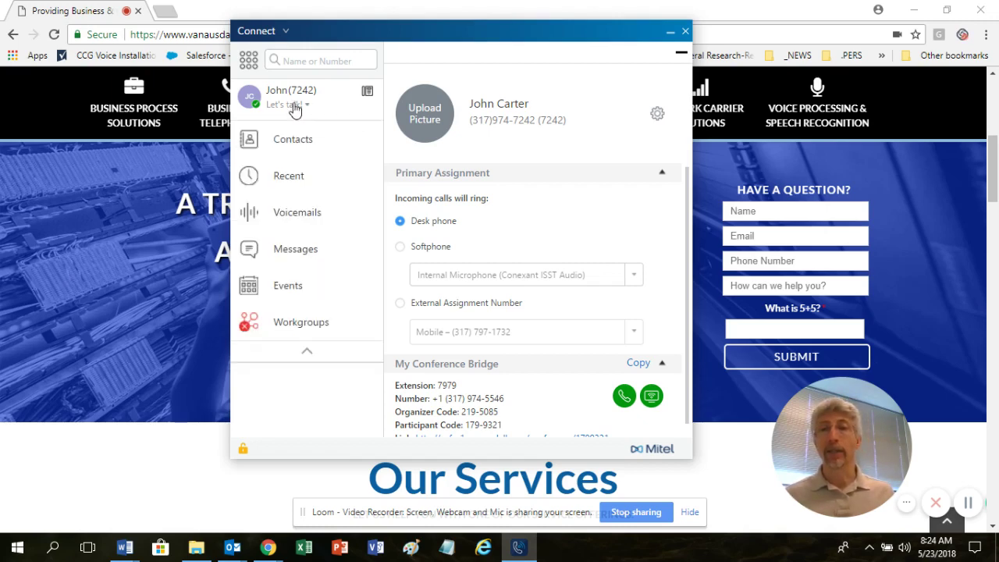
- Review the list of availability statuses, and view the profile picture upload prompt before cancelling it
click(295, 108)
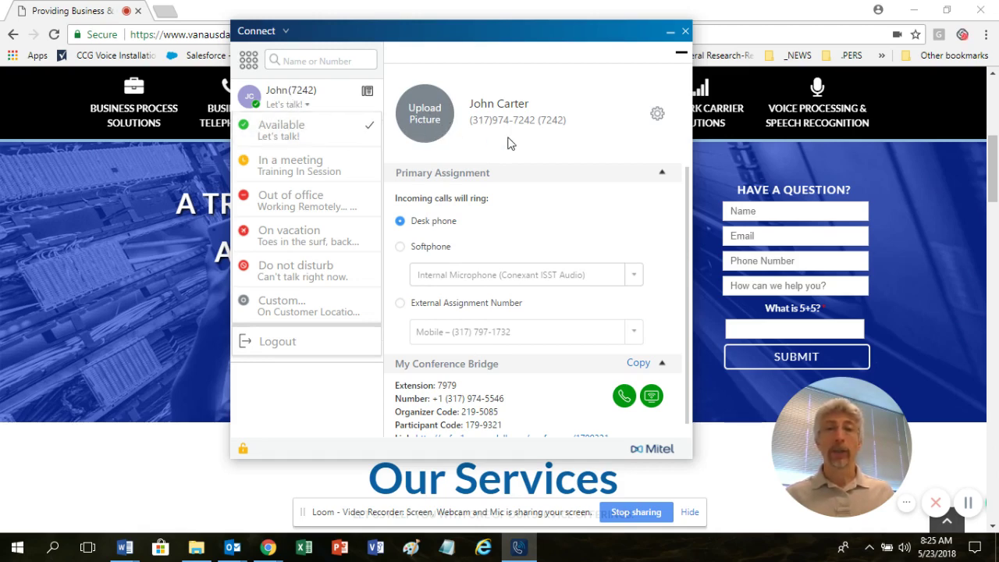
click(441, 126)
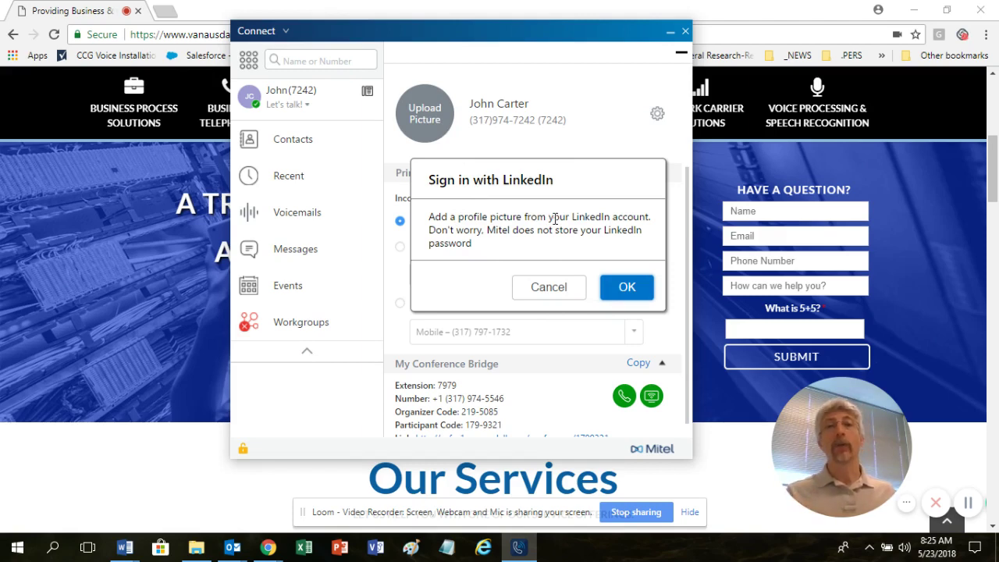
click(536, 286)
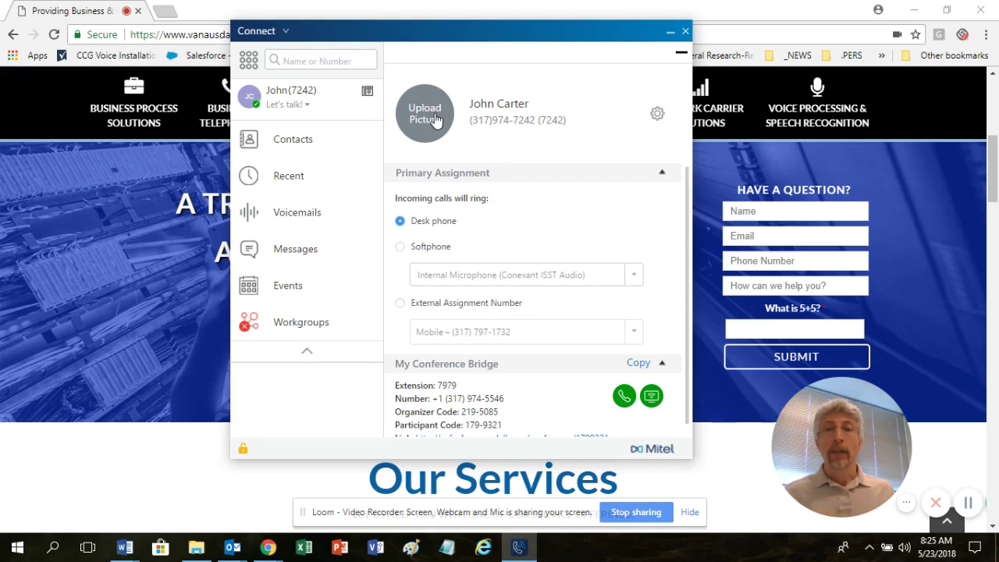
- View the Connect application menu with its Settings entry, and look through the profile's call assignment and conference bridge details
click(251, 34)
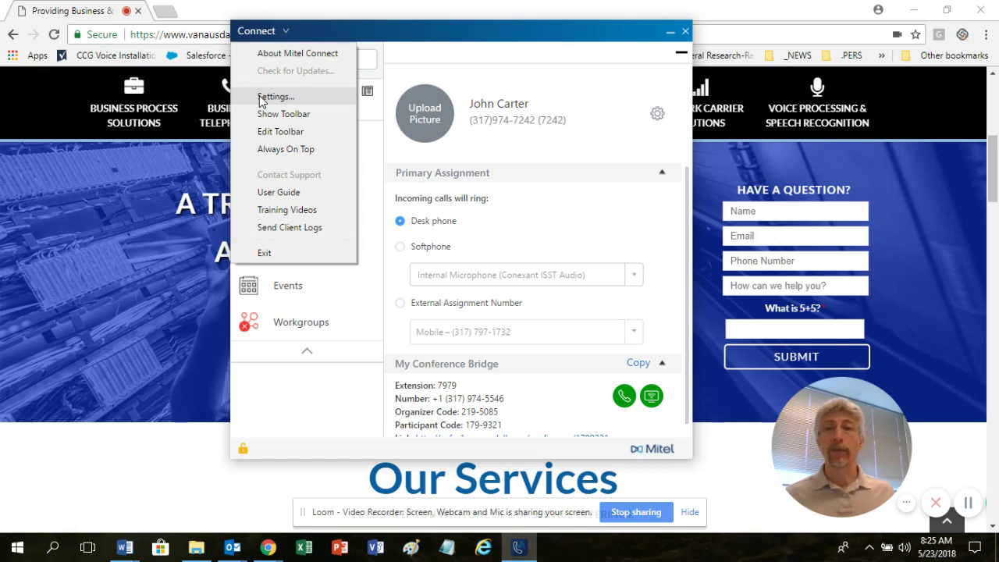
click(660, 117)
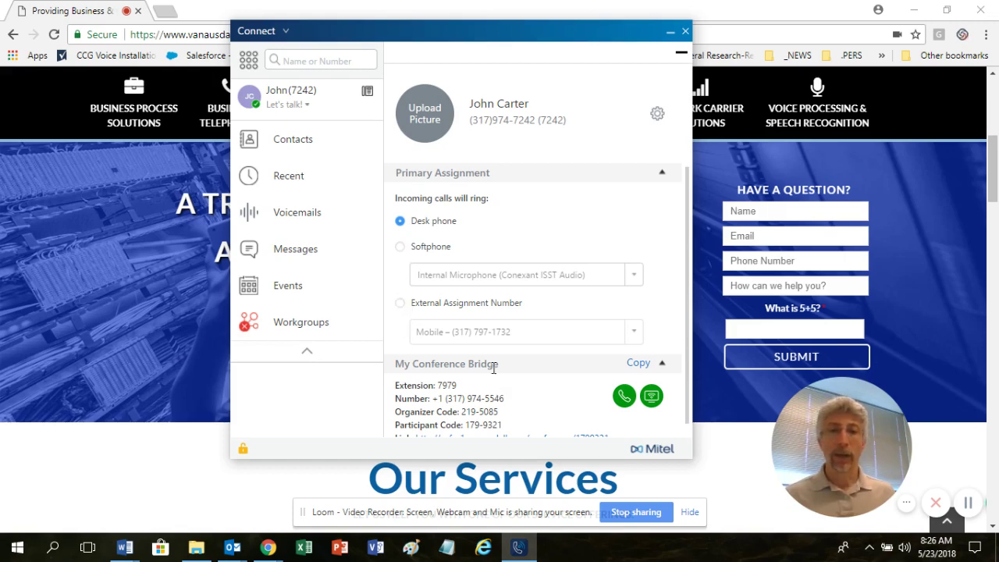
scroll(494, 366, down, 1)
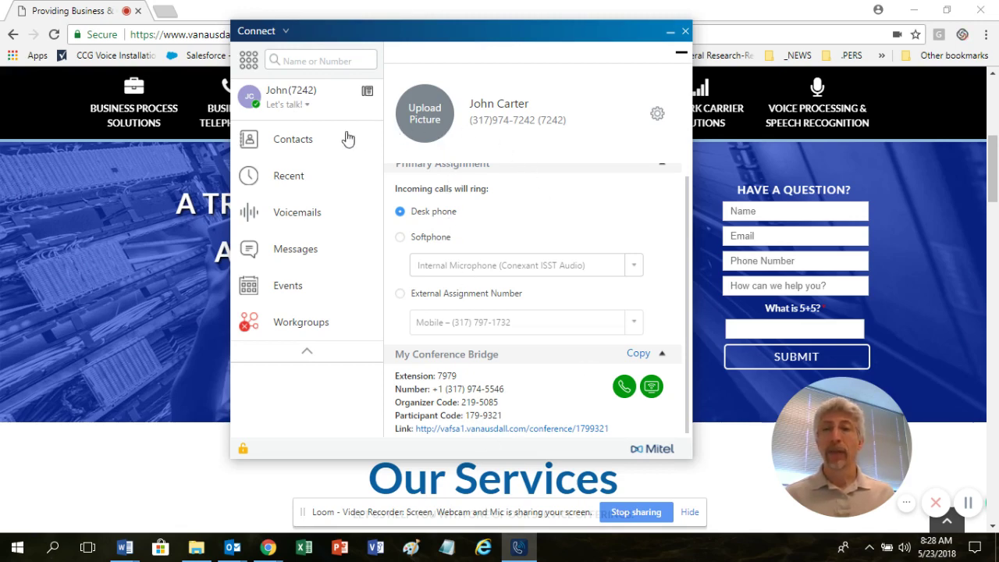
- Show the favorite contacts with their availability, and switch them to the compact view
click(292, 149)
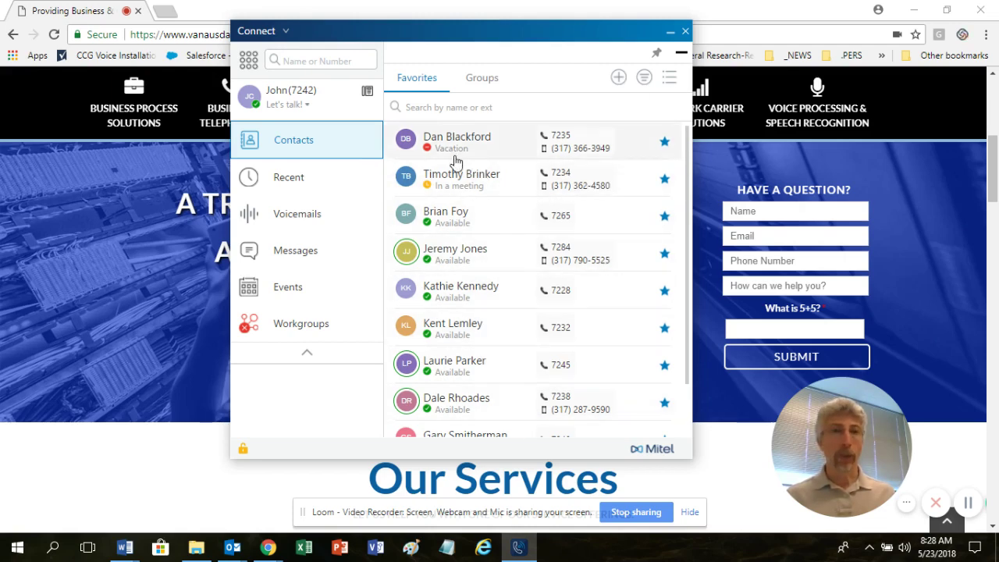
mouse_move(457, 161)
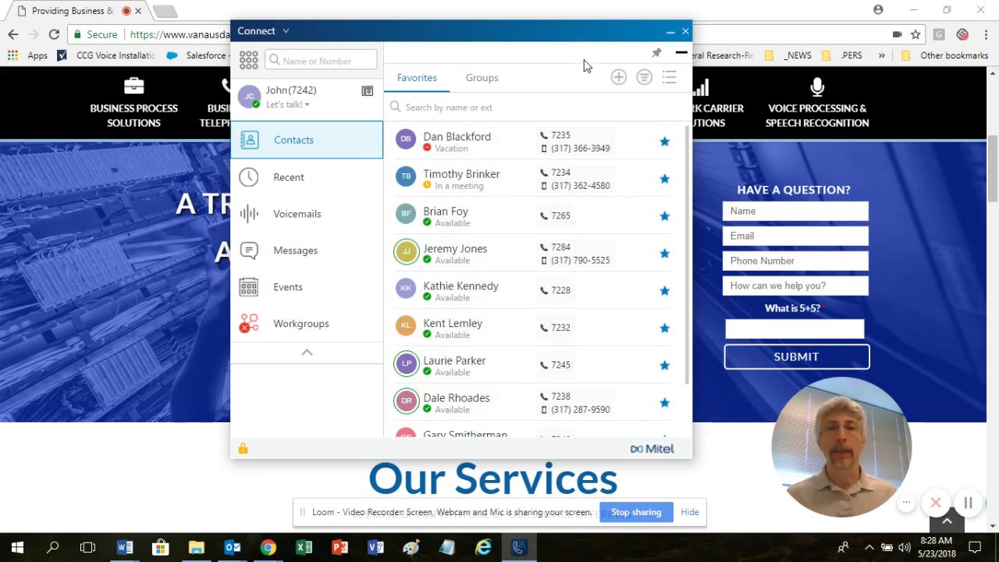
click(669, 77)
click(696, 111)
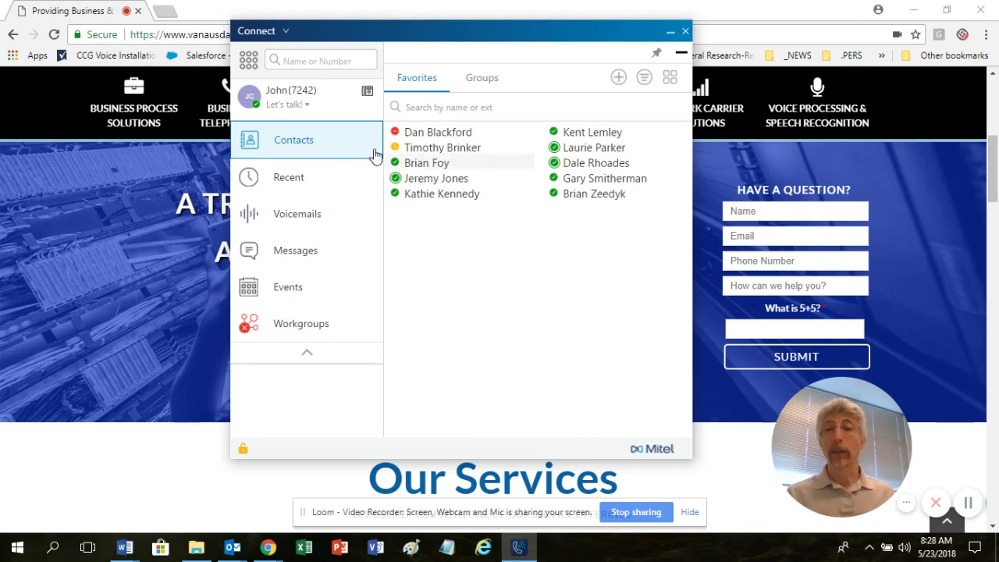
- Review the availability statuses with Available as the choice, and return the favorites to the detailed view
click(291, 104)
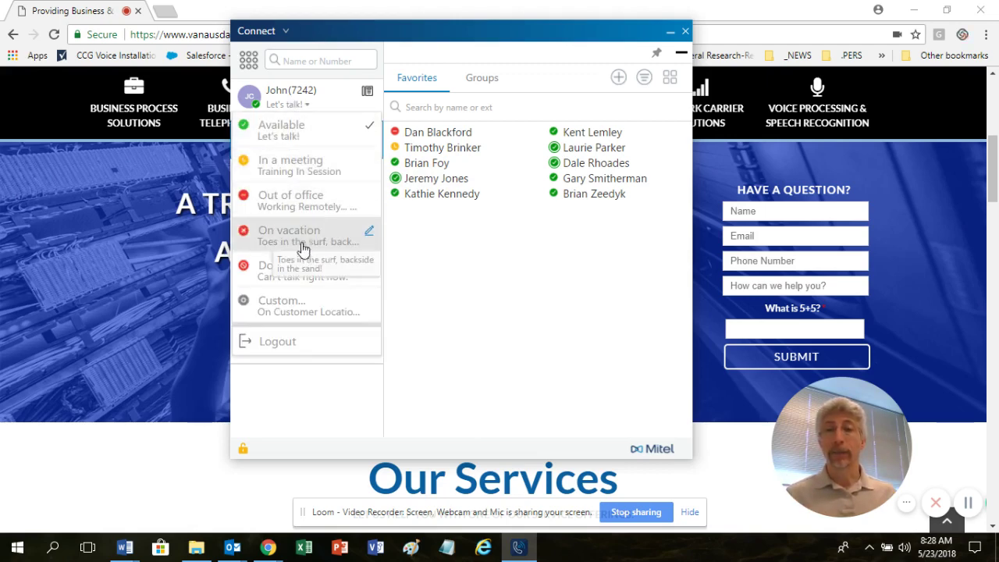
click(347, 130)
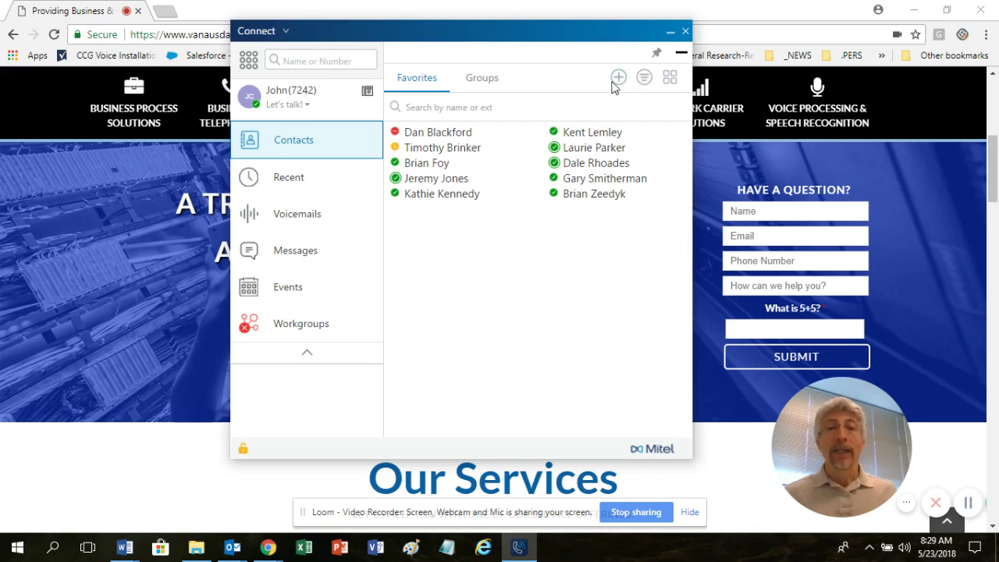
click(669, 77)
click(698, 85)
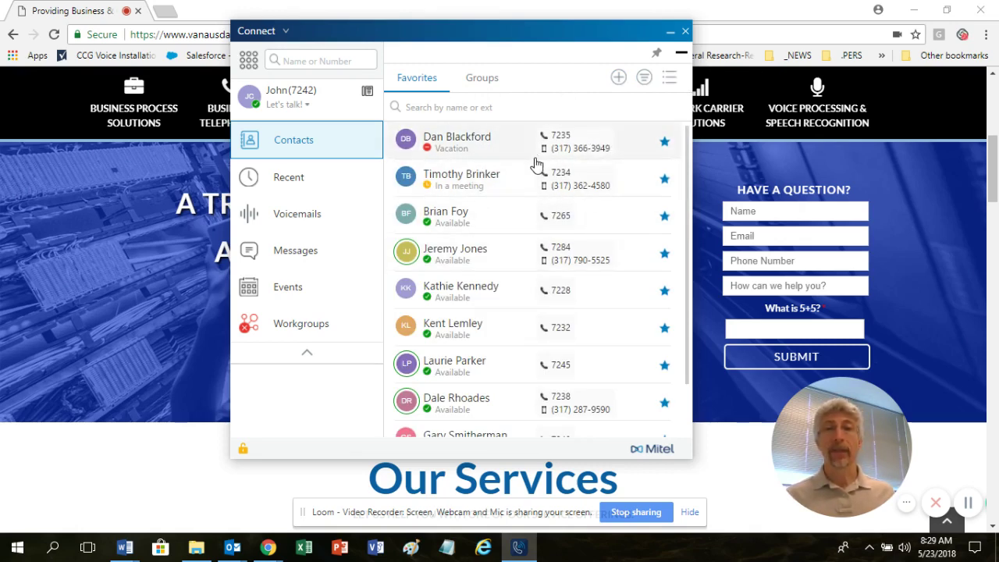
- Show the contact groups and collapse every one, from CCG - Engineering (VOICE) through Human Resources
click(479, 87)
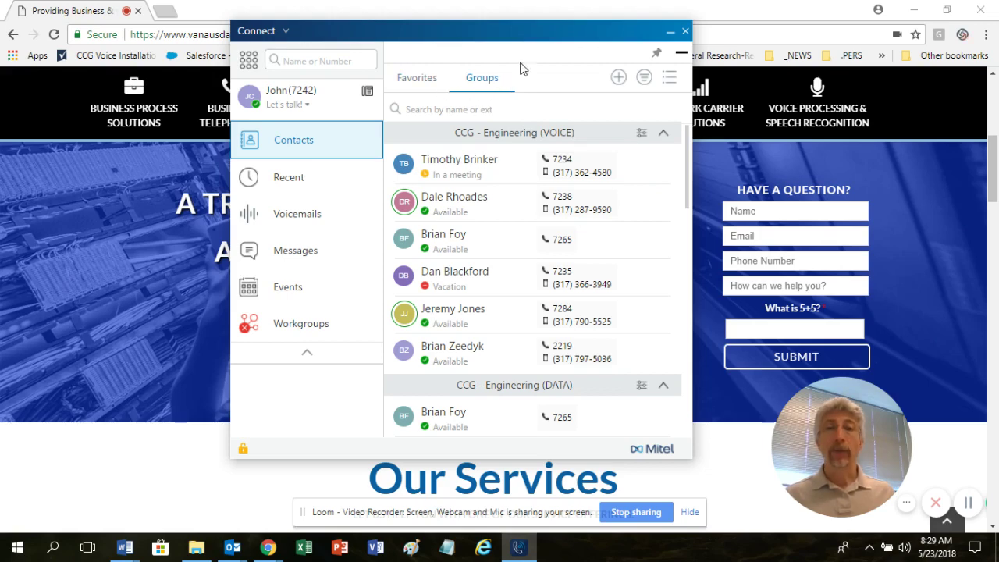
click(663, 133)
click(662, 159)
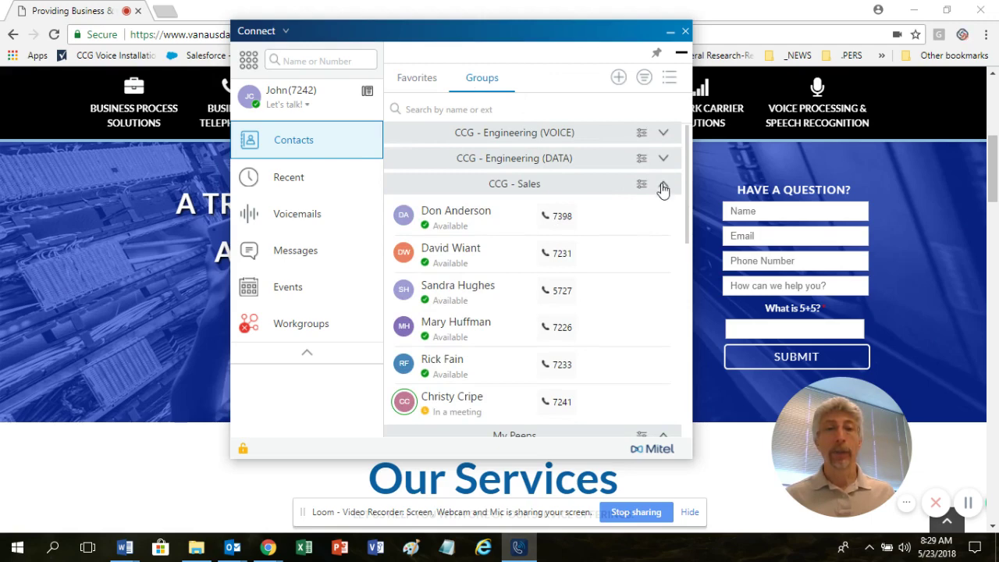
click(663, 183)
click(662, 209)
click(662, 235)
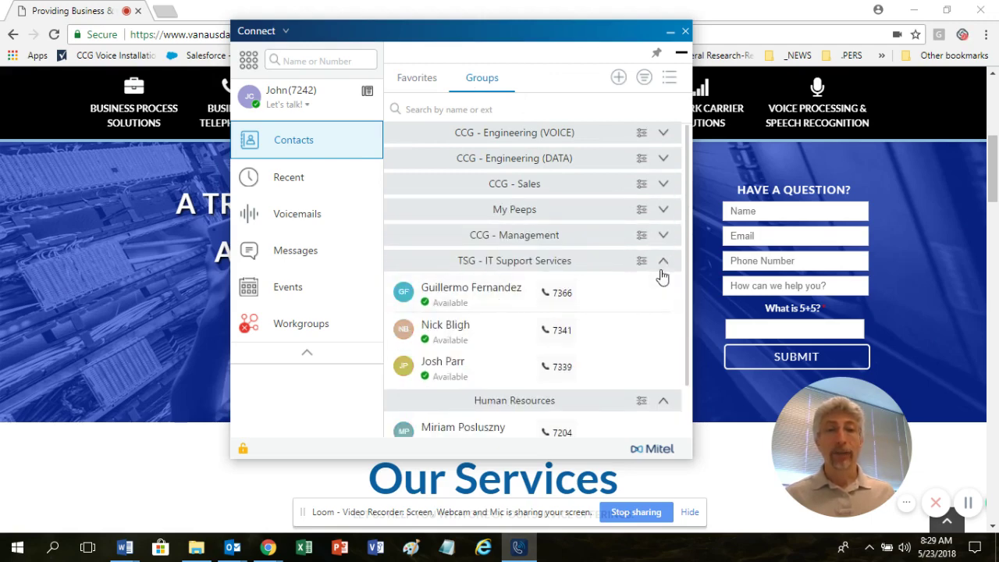
click(662, 261)
click(669, 288)
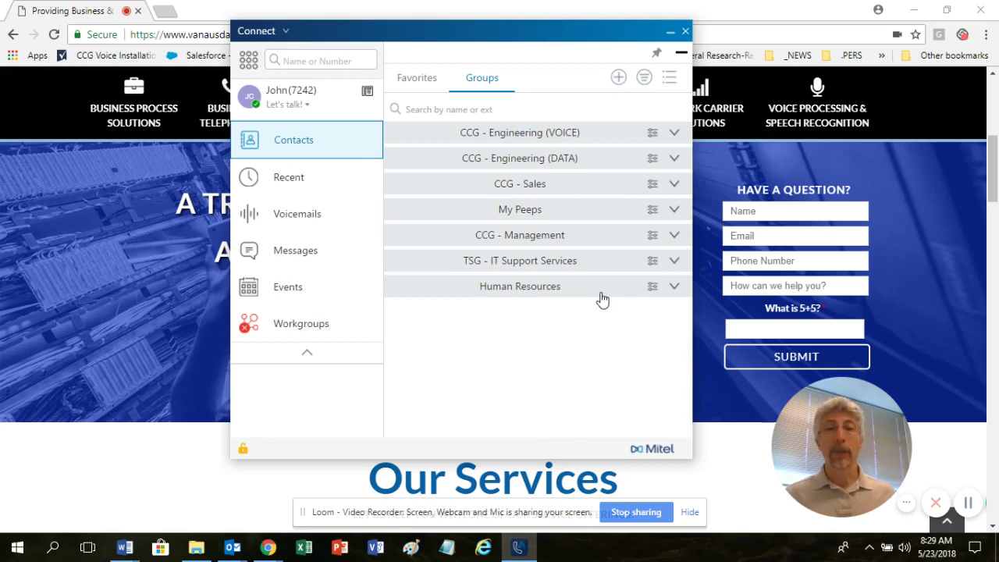
- Look at the members of the CCG - Engineering (VOICE) group, and open the group for editing
click(675, 135)
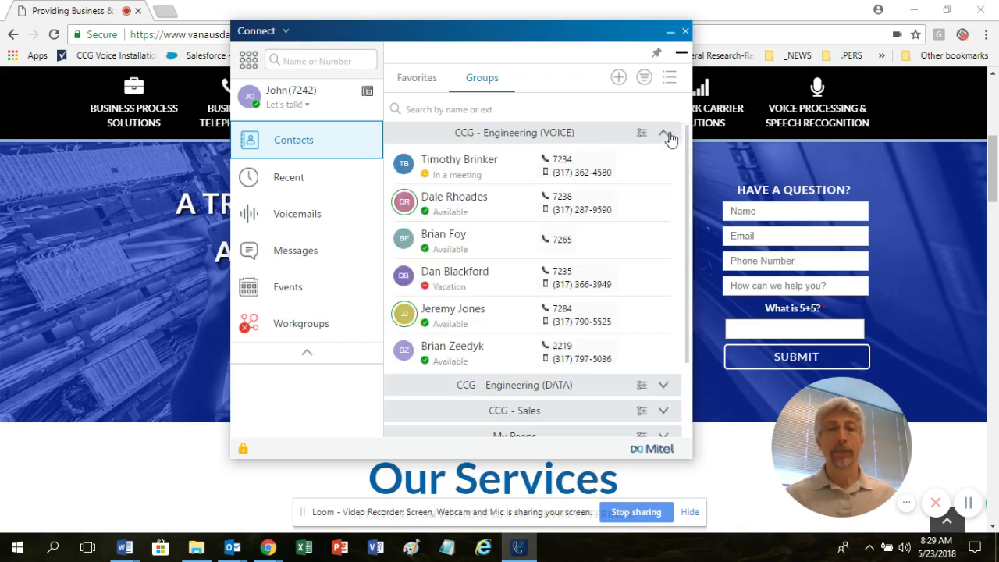
click(664, 134)
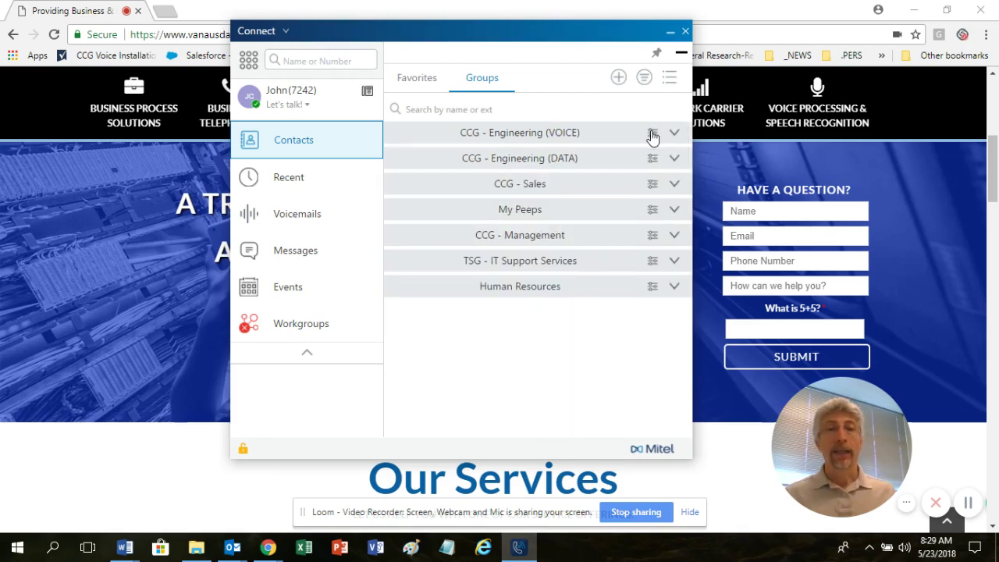
click(653, 136)
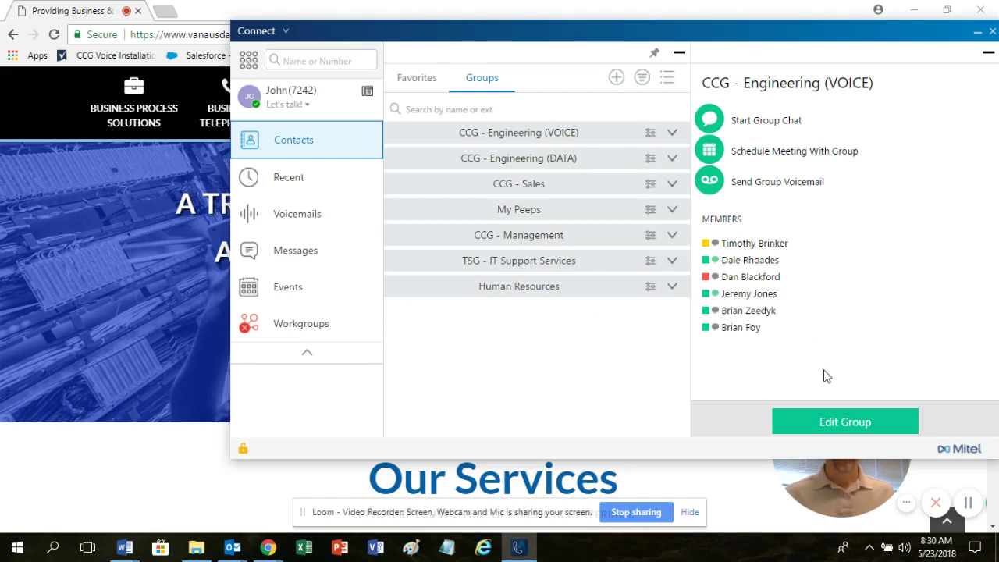
click(843, 422)
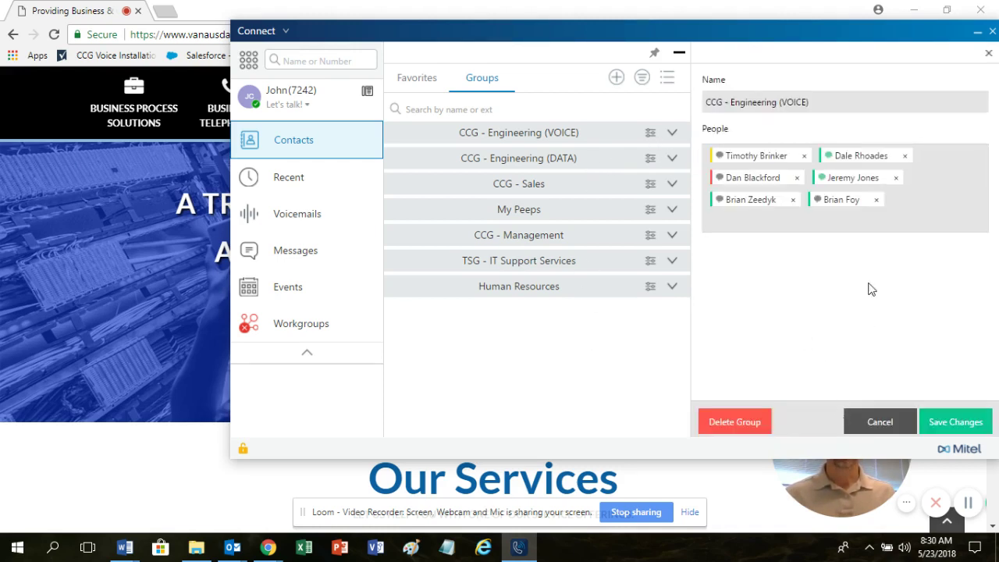
drag(825, 101, 707, 101)
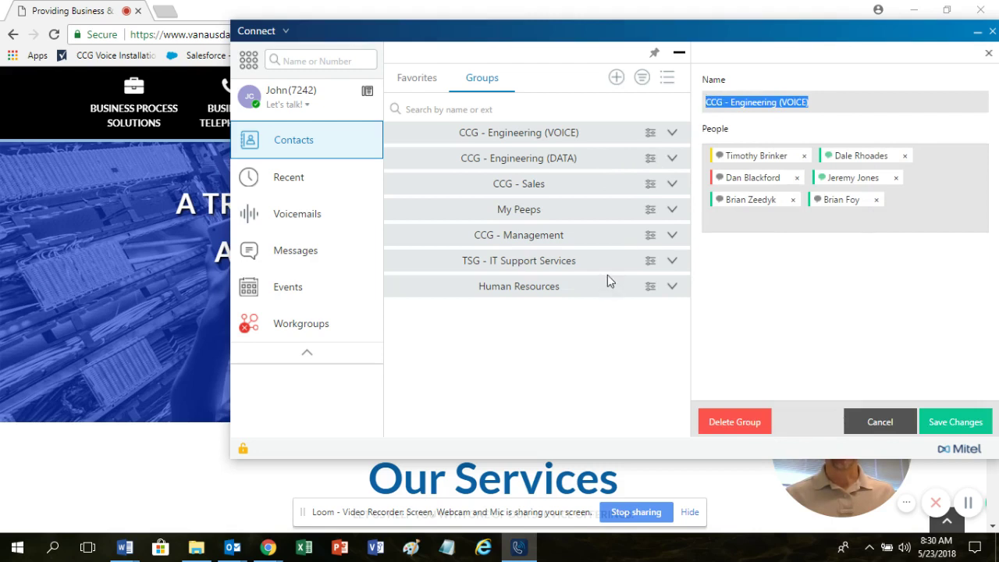
click(915, 219)
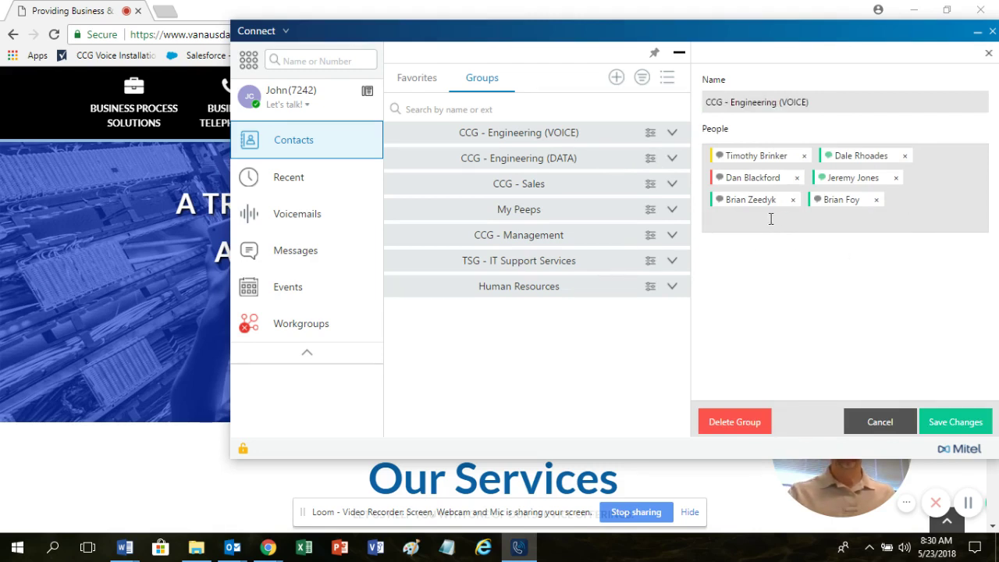
text(g)
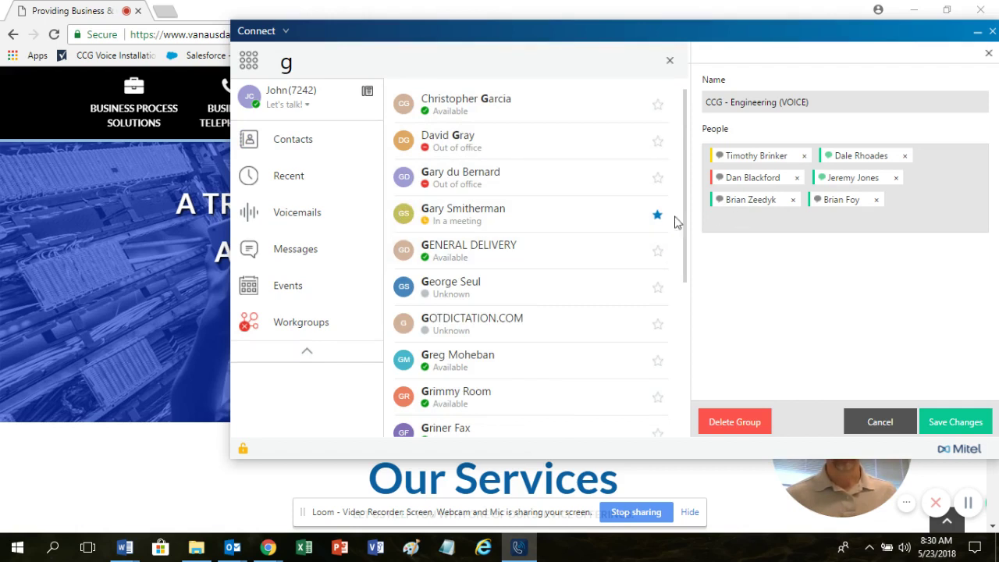
click(669, 60)
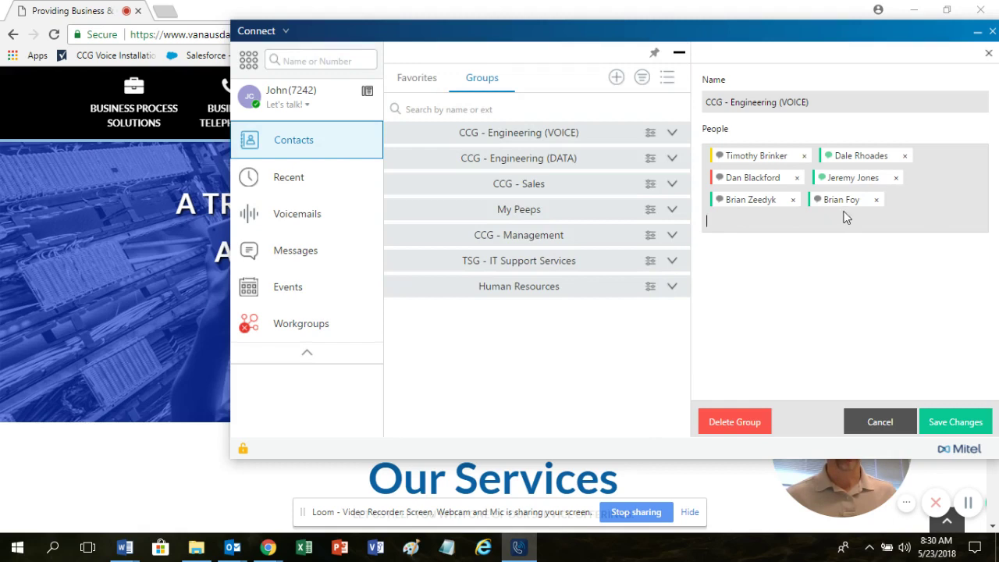
- Search for people matching "gar" to add to the CCG - Engineering (VOICE) group, and discard the group changes
click(758, 223)
text(gar)
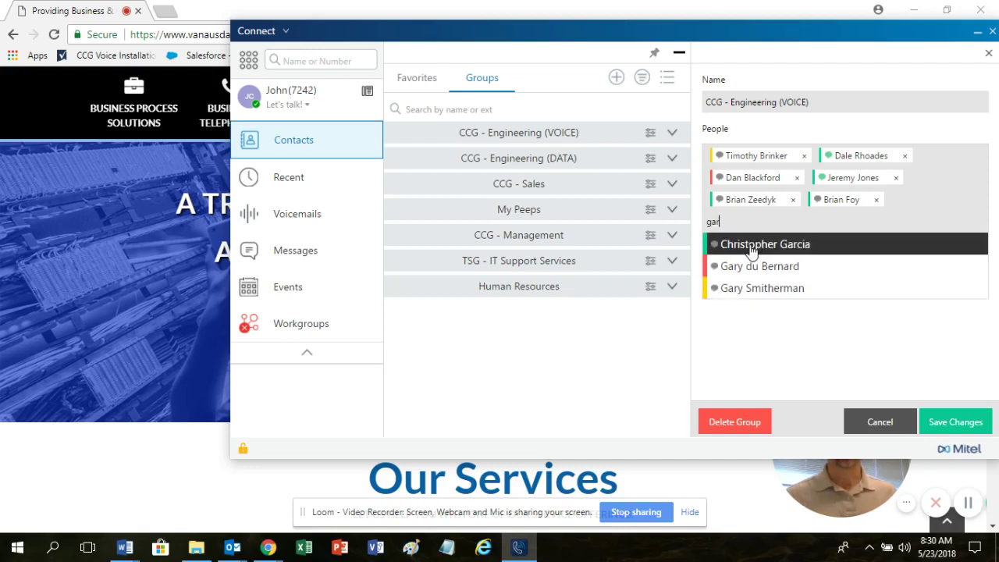
click(879, 421)
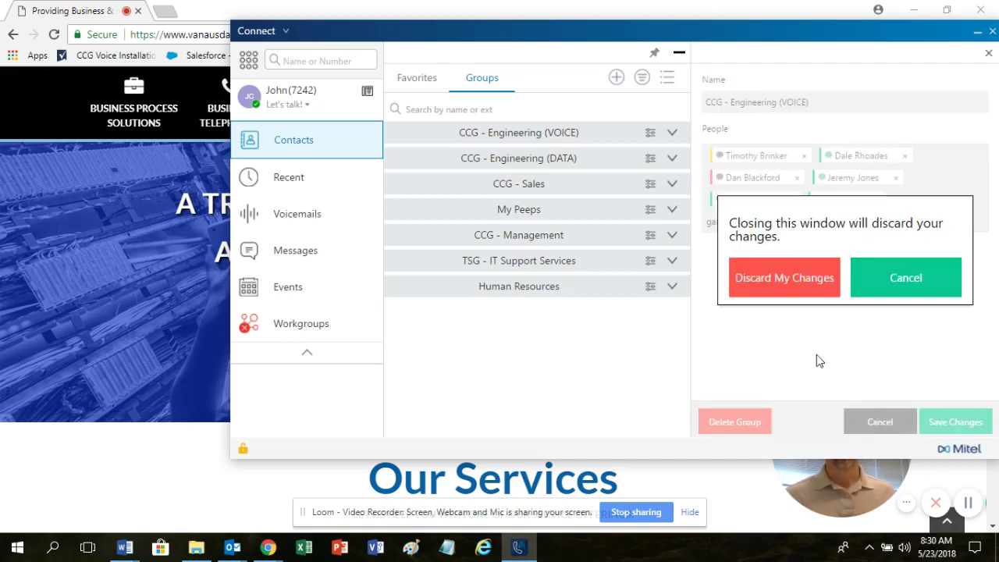
click(780, 277)
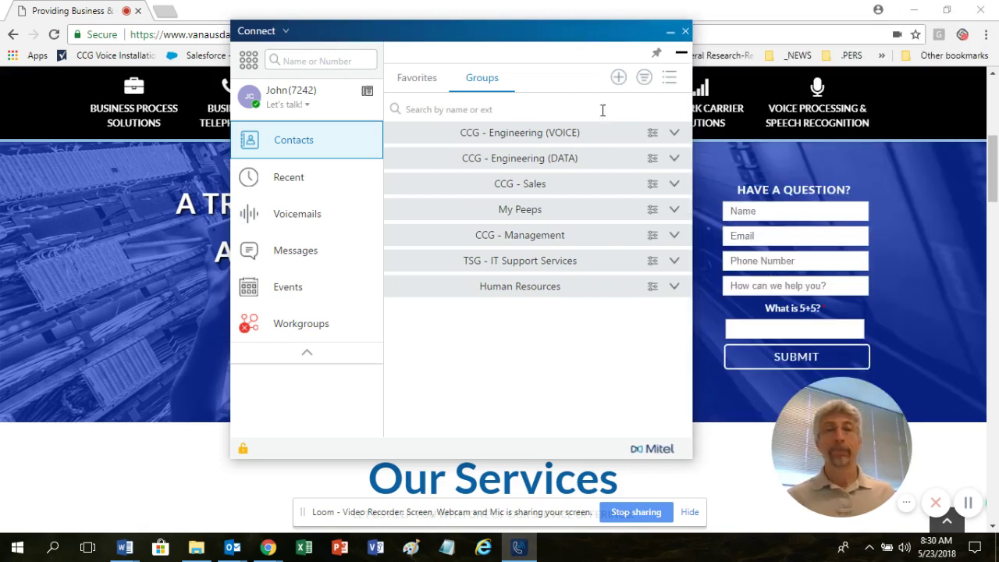
- Close and reopen the contacts, and review the view and sort options of the favorites
click(311, 148)
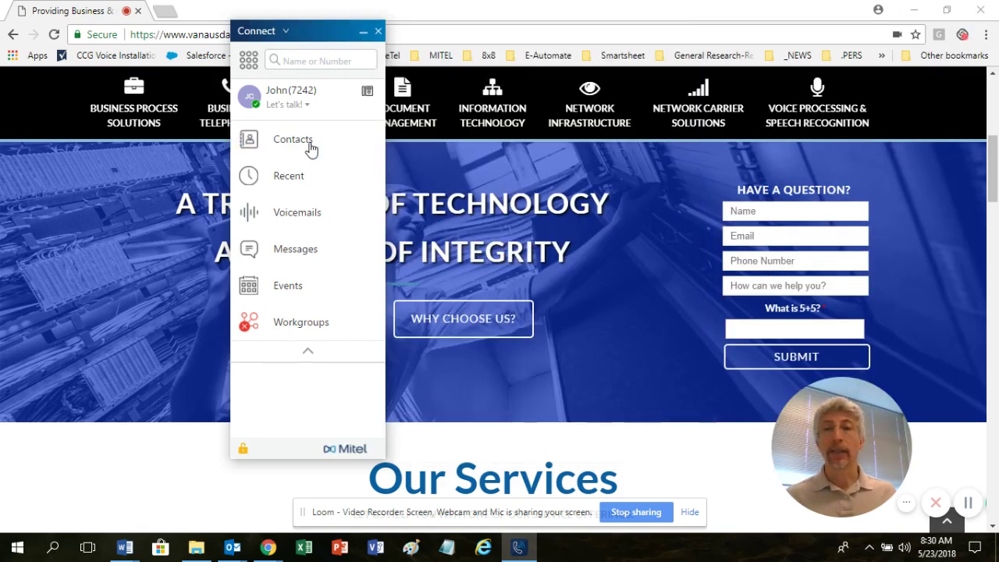
click(312, 148)
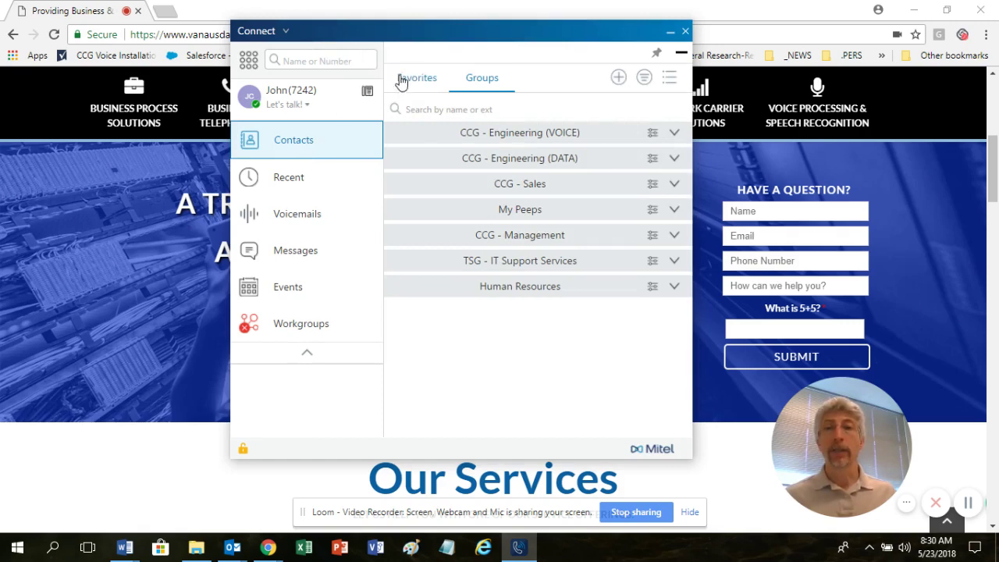
click(401, 80)
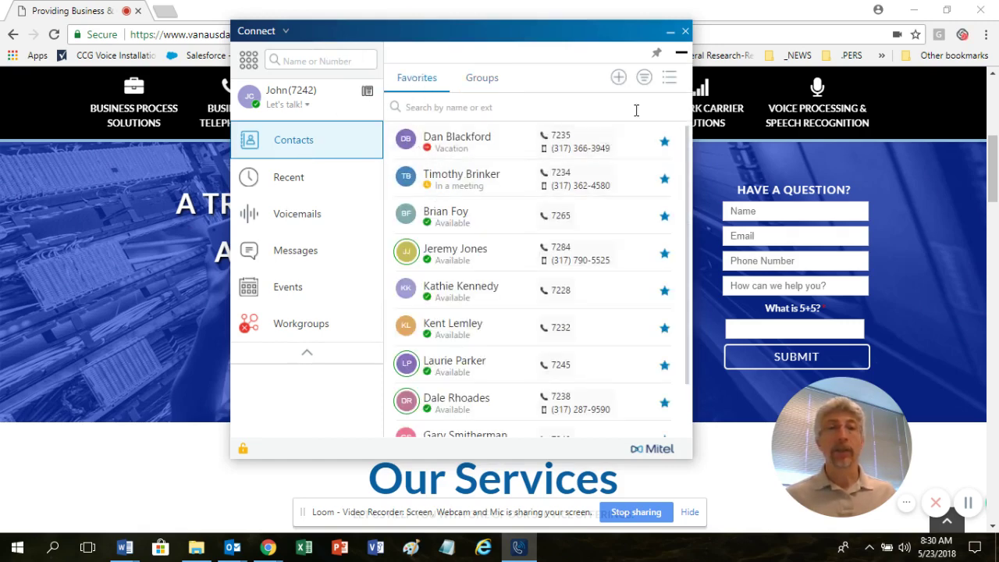
click(669, 78)
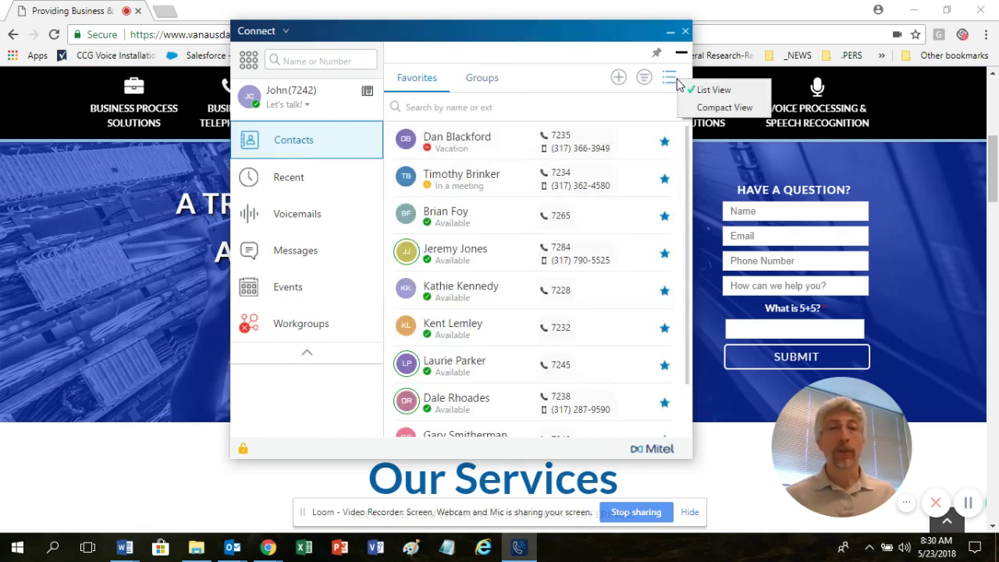
click(643, 78)
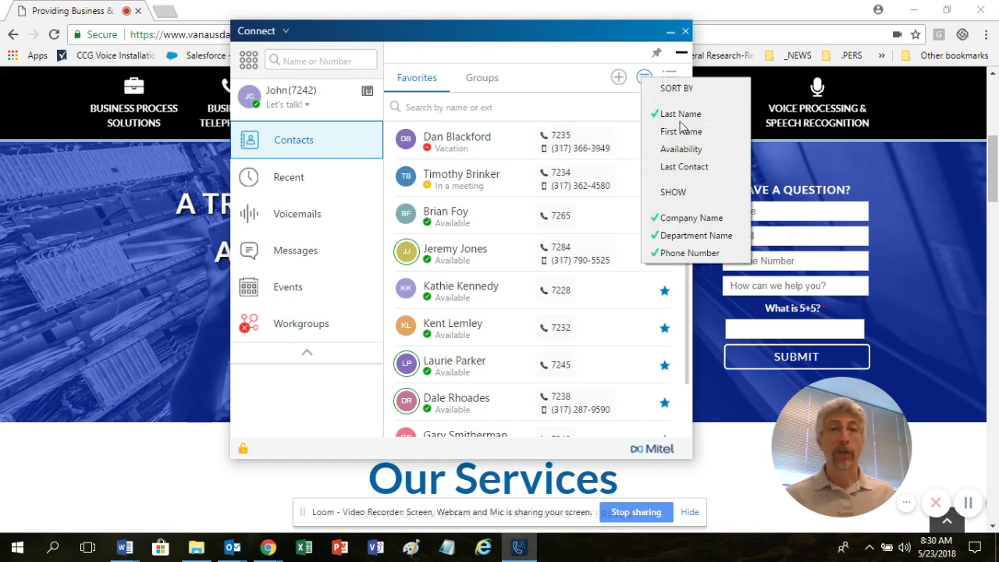
- Review the sort and show options of the contact groups, and close the contacts
click(492, 82)
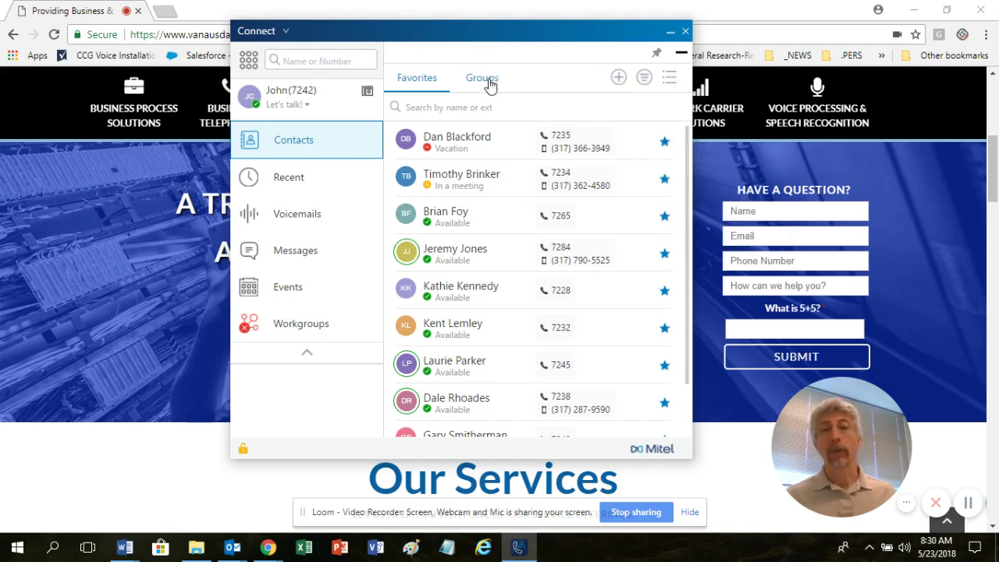
click(490, 83)
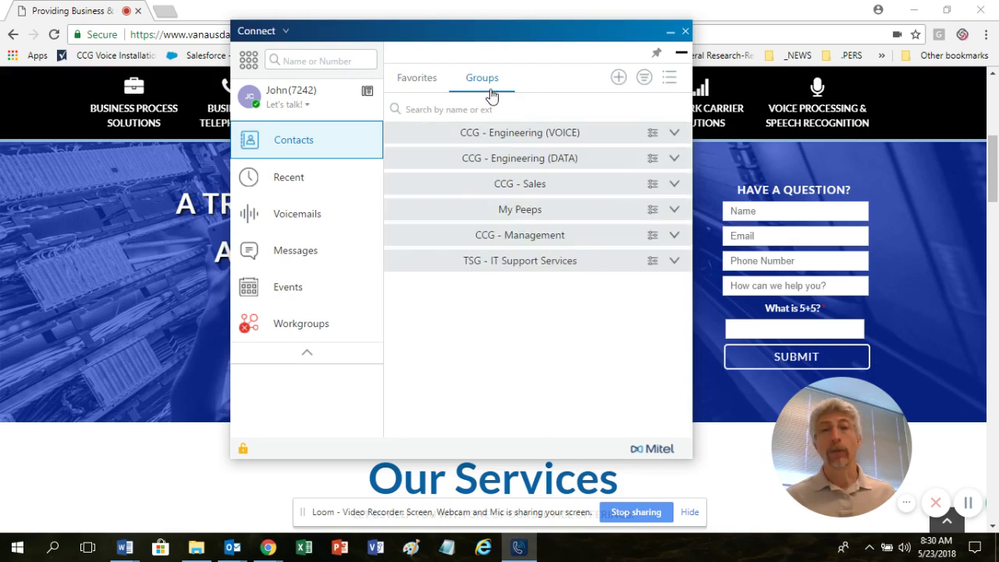
click(644, 79)
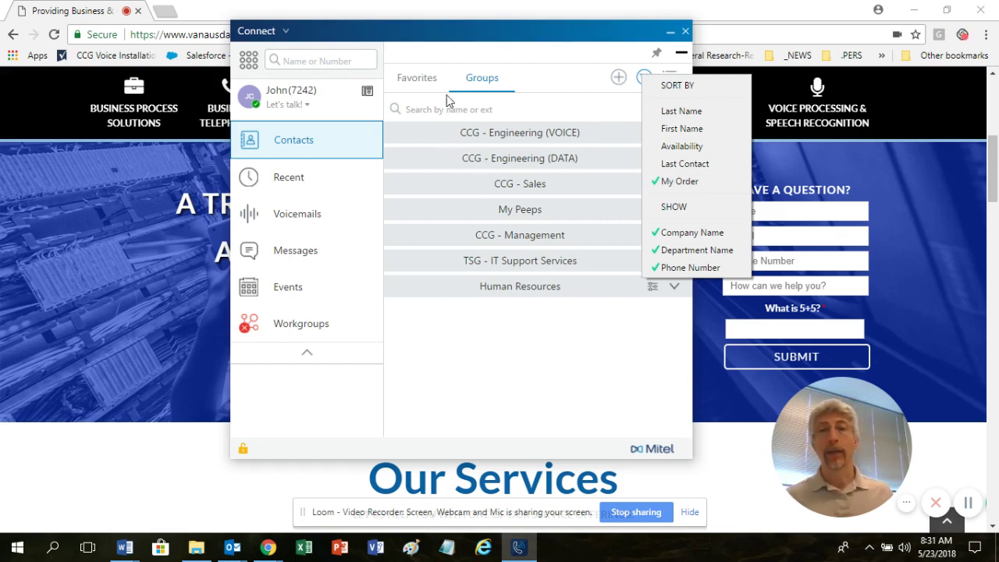
click(344, 137)
click(317, 155)
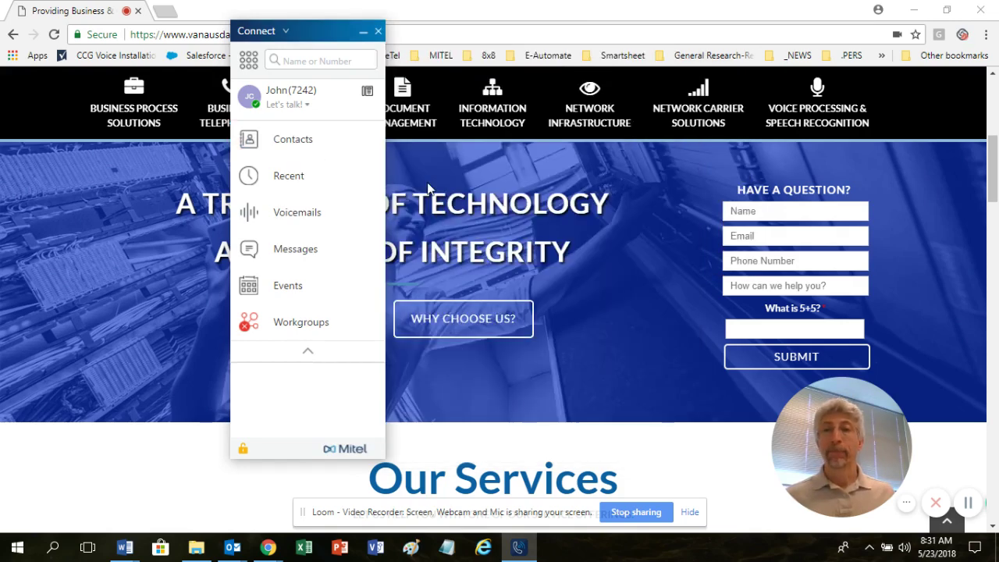
- Review the history of all recent calls, the missed calls and the voicemails
click(289, 178)
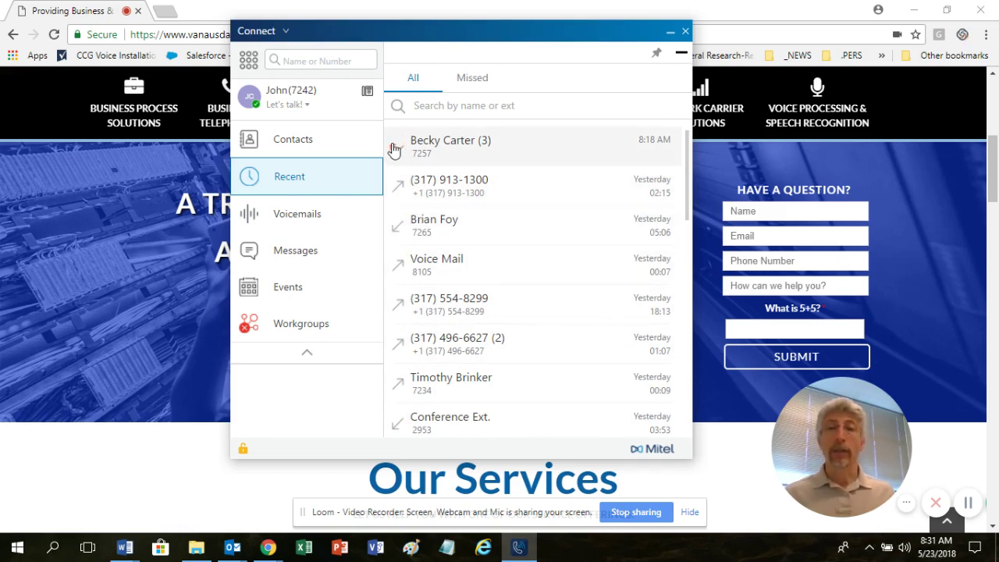
click(476, 86)
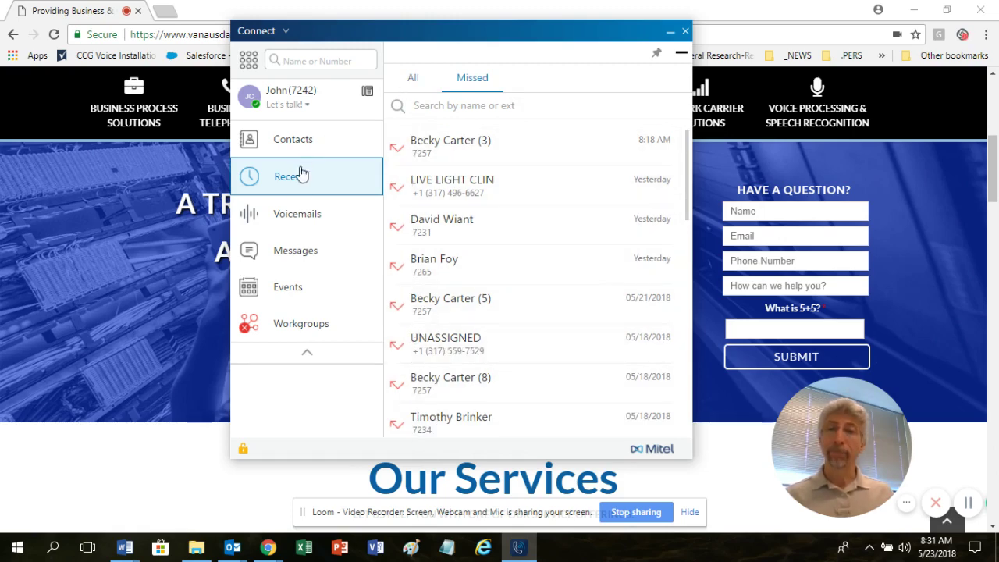
click(294, 224)
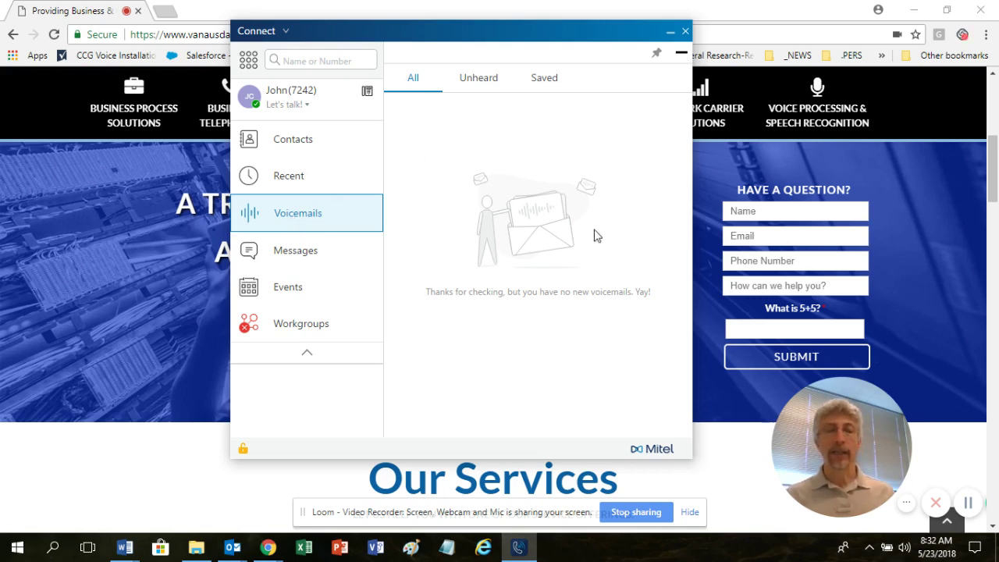
- Switch to Chrome and back to the Connect client, and ignore the incoming call so the caller goes to voicemail
click(268, 547)
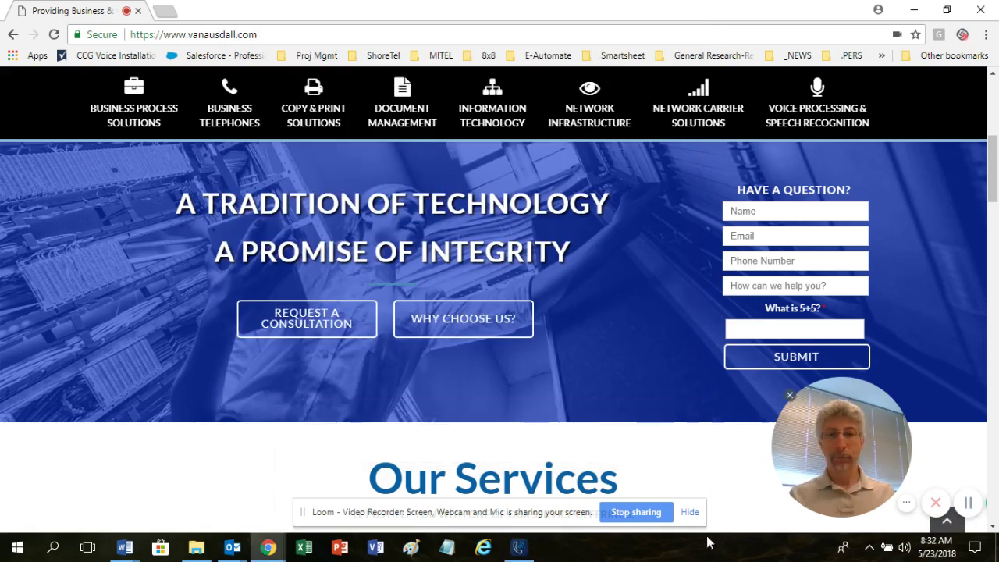
click(518, 548)
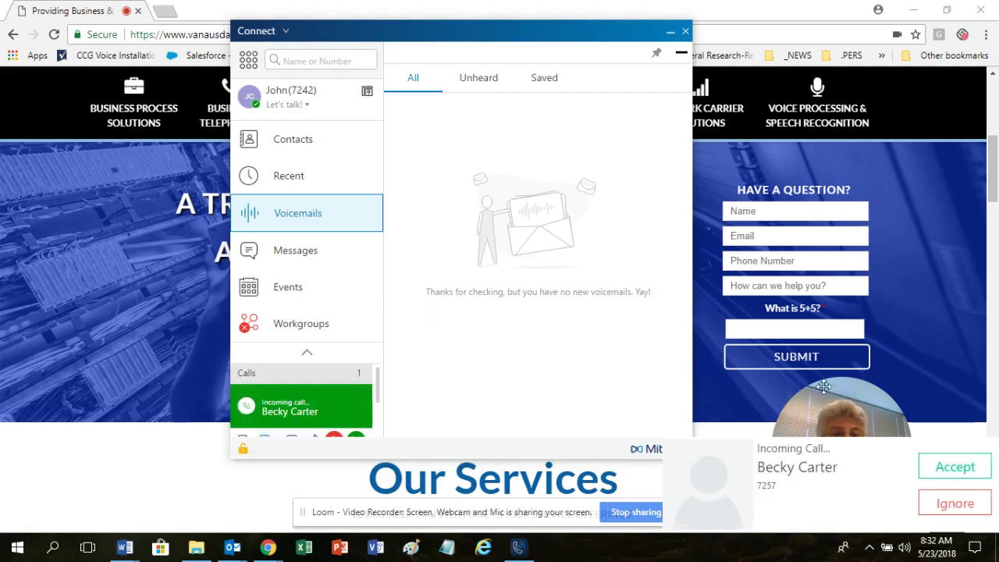
click(955, 503)
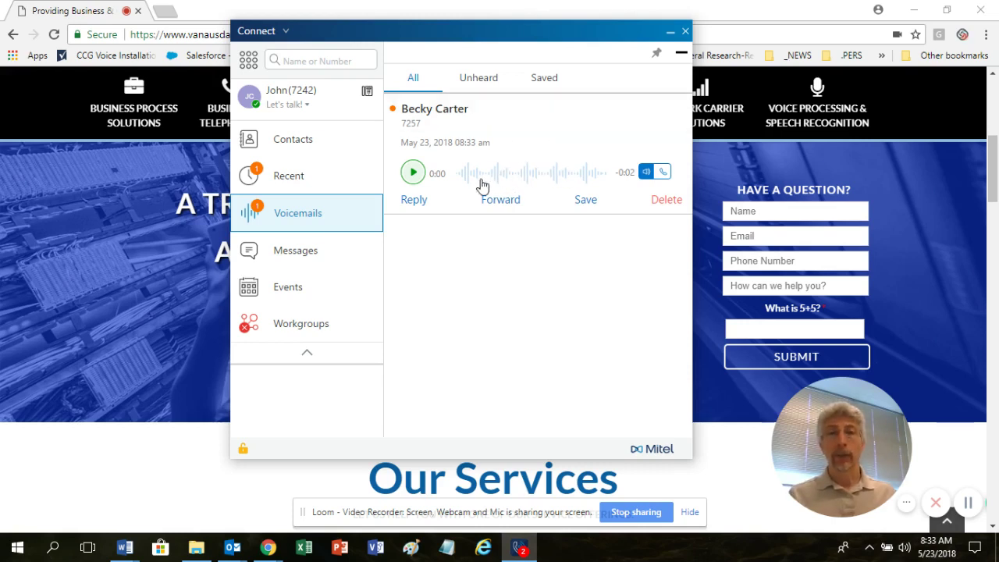
- Play the new voicemail and pause it, close the caller's details, and move the client window slightly
click(412, 172)
click(434, 203)
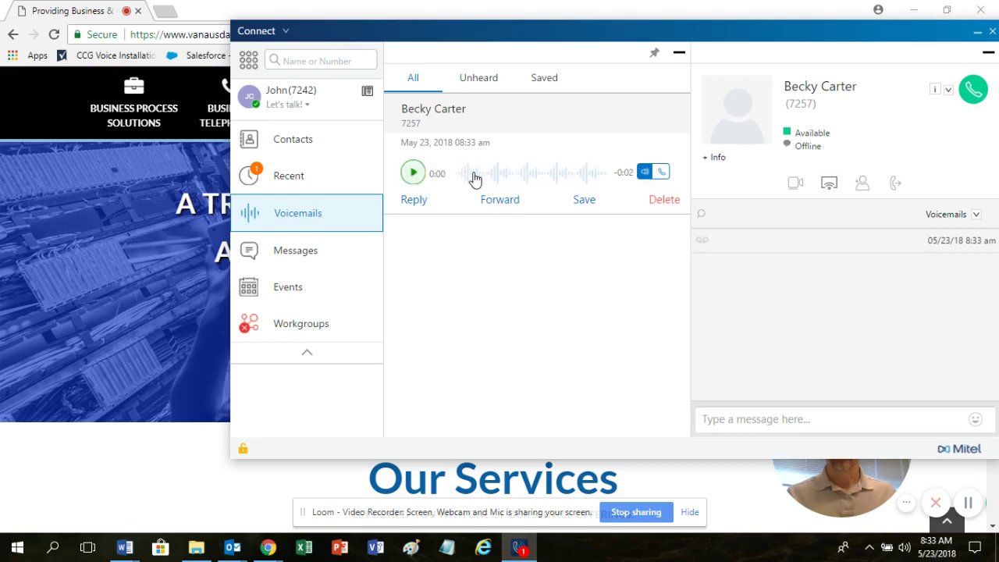
click(470, 179)
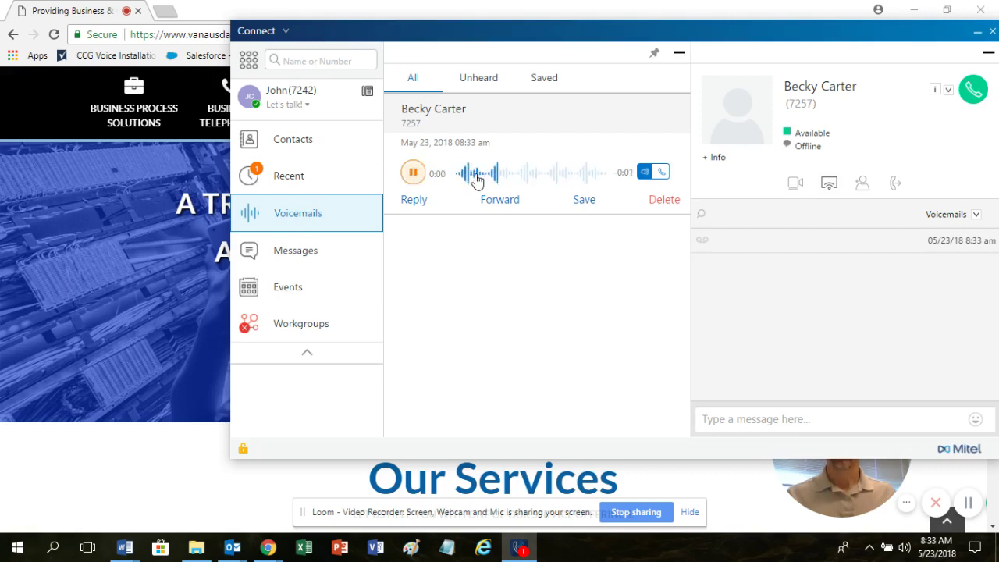
click(415, 174)
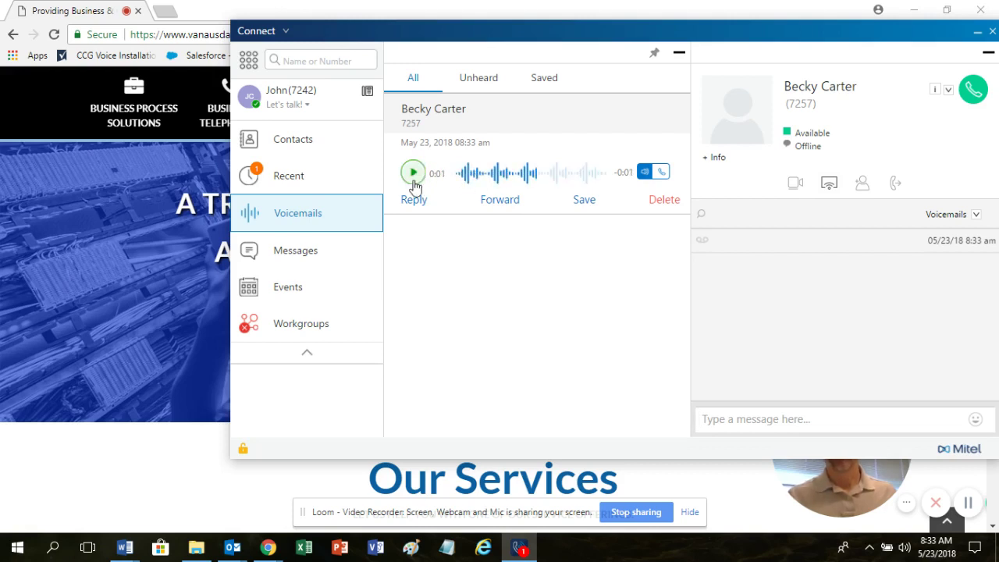
click(988, 52)
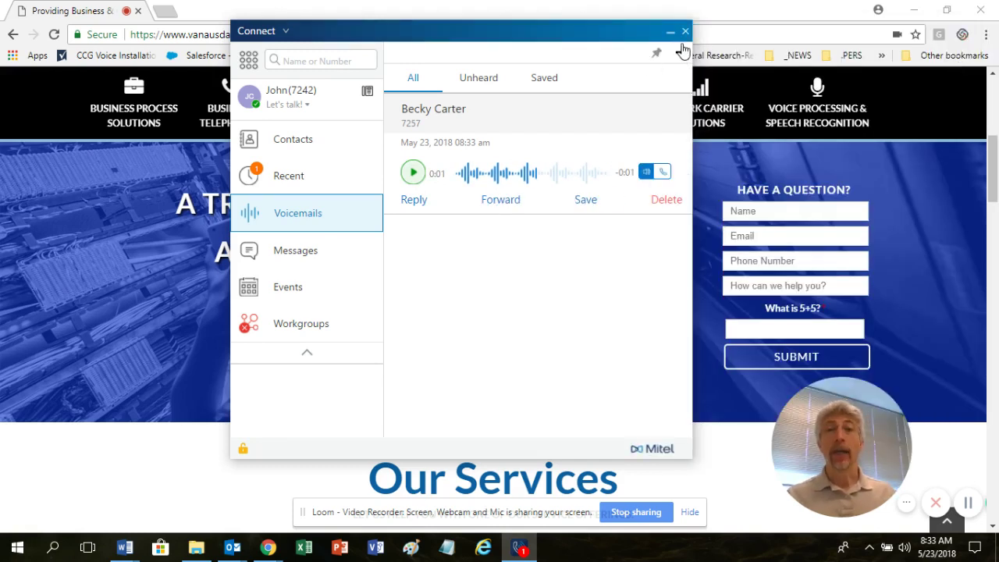
drag(619, 41, 603, 31)
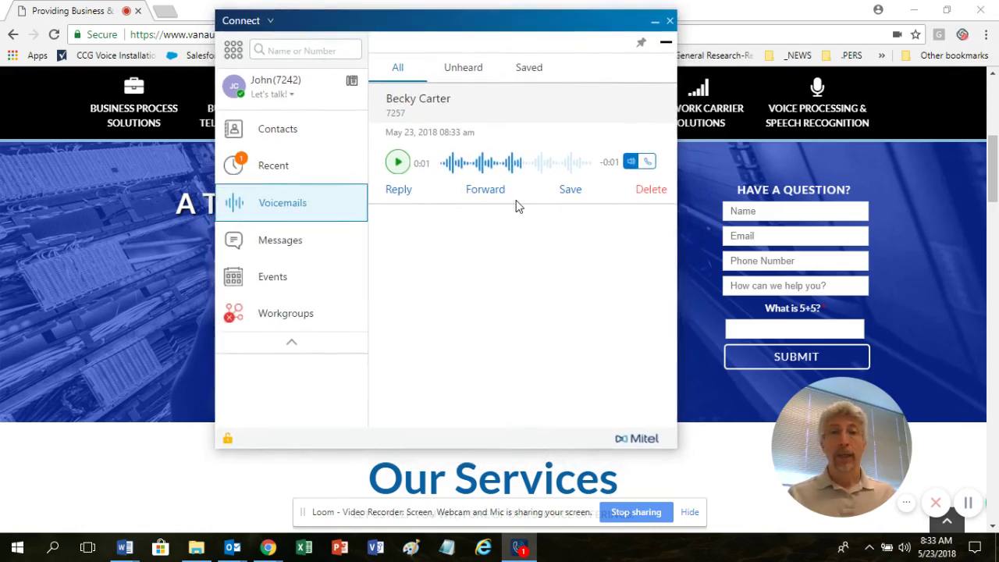
- Delete the voicemail, and restore it from Deleted Voicemails
click(646, 190)
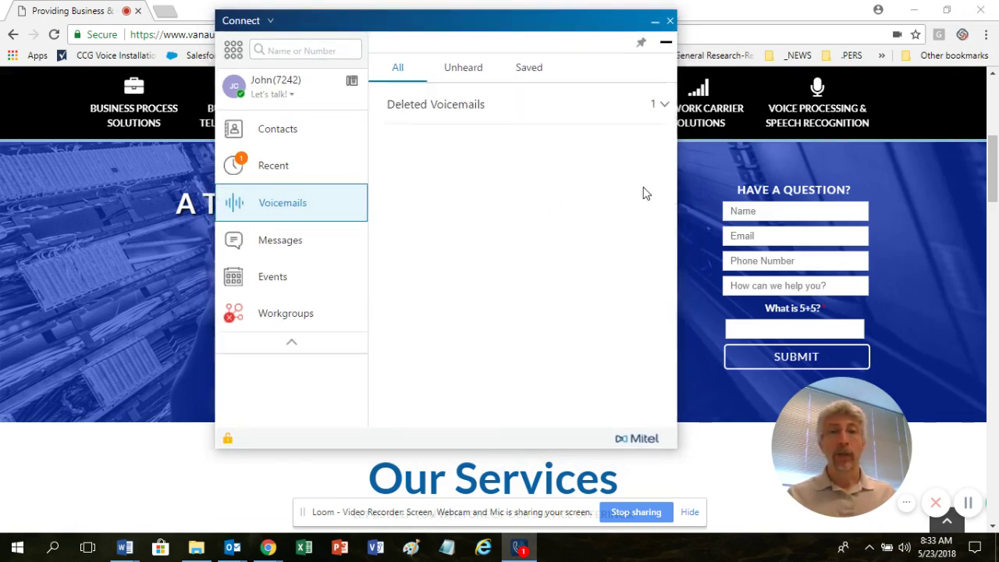
click(471, 108)
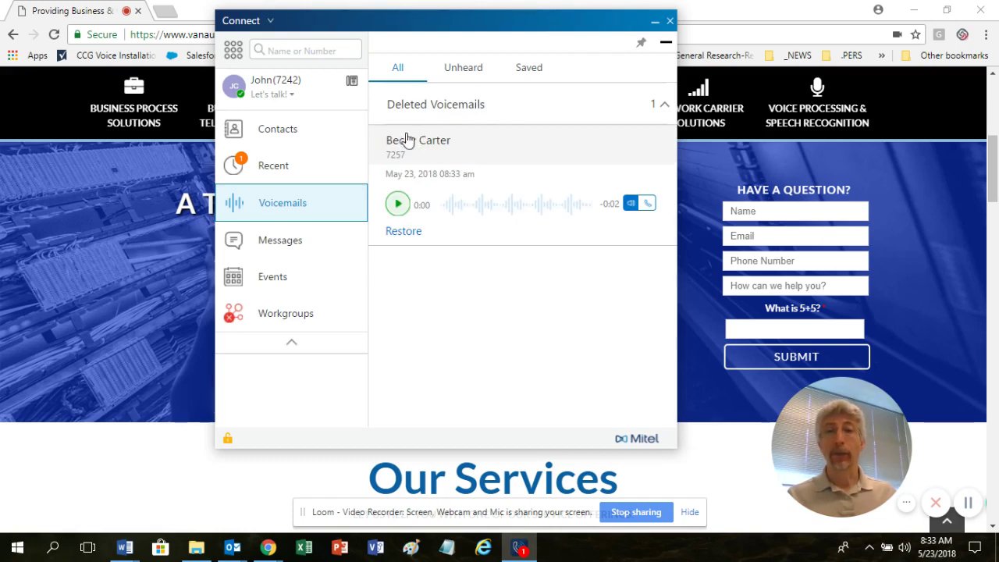
click(402, 233)
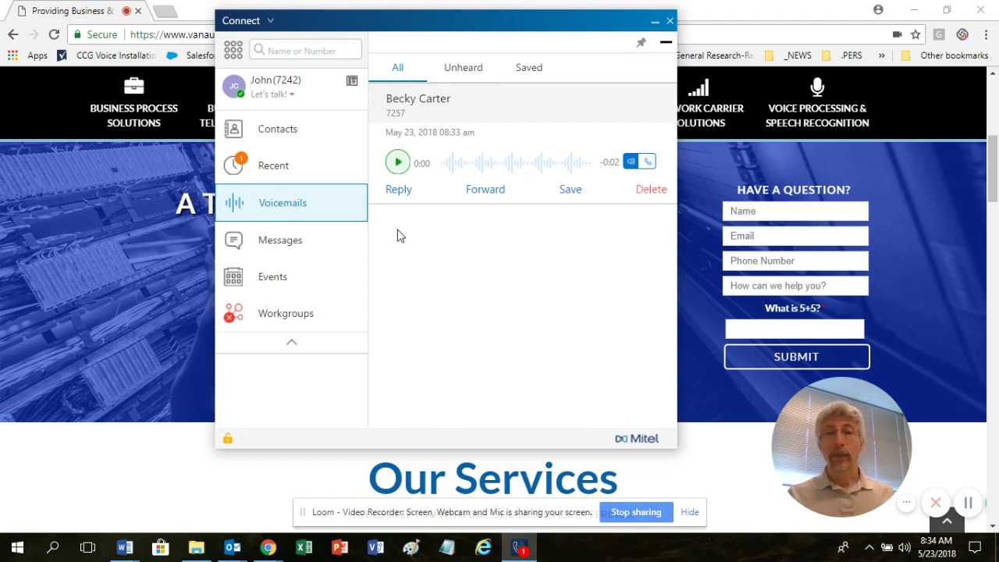
- Prepare to forward the voicemail to a colleague found by searching "gar", and cancel the forwarding
click(485, 190)
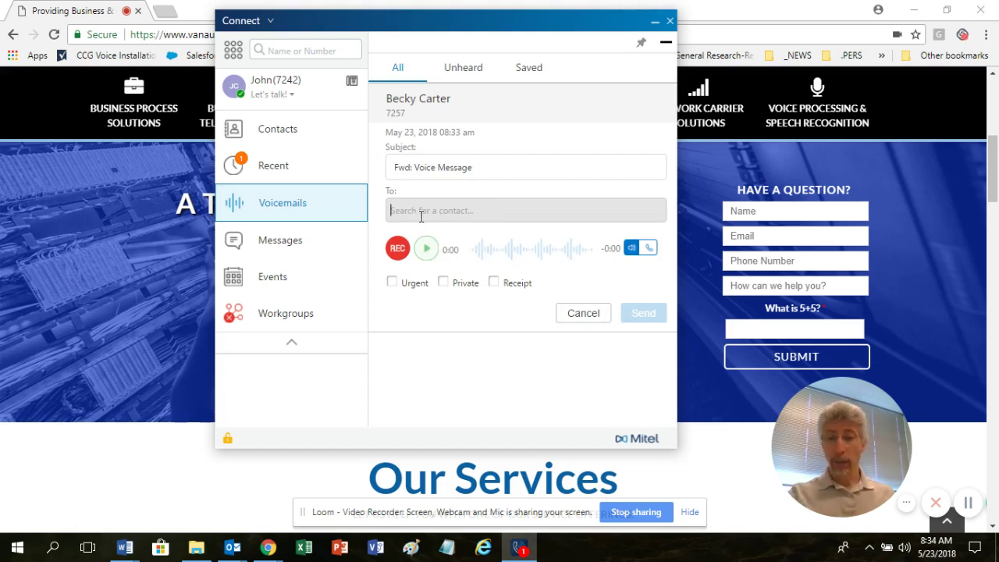
text(gar)
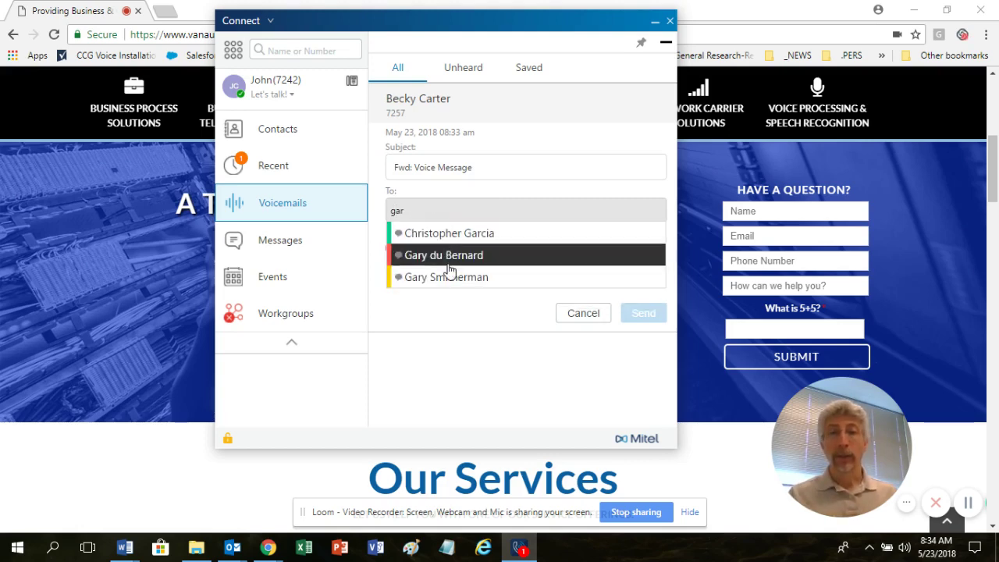
click(447, 278)
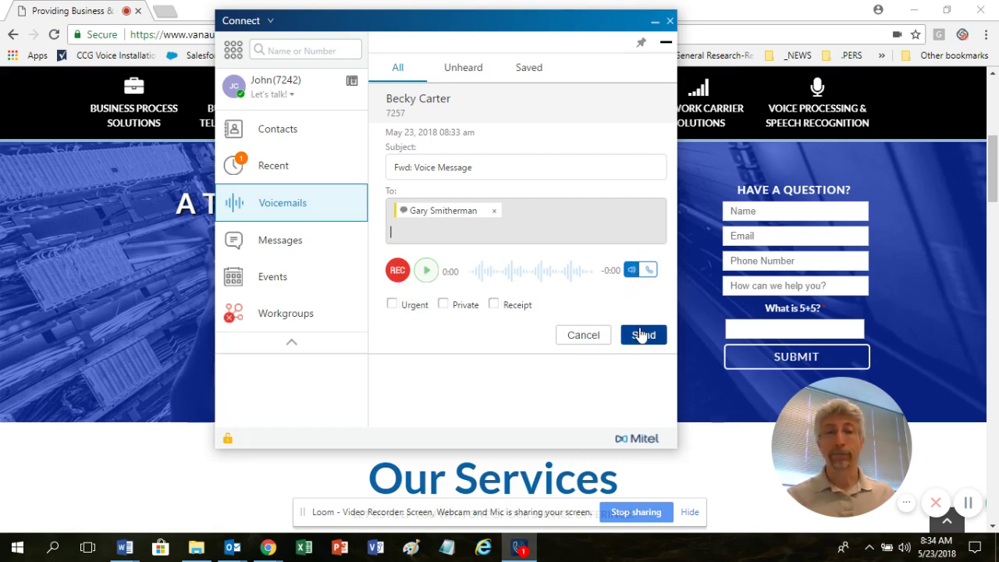
click(583, 339)
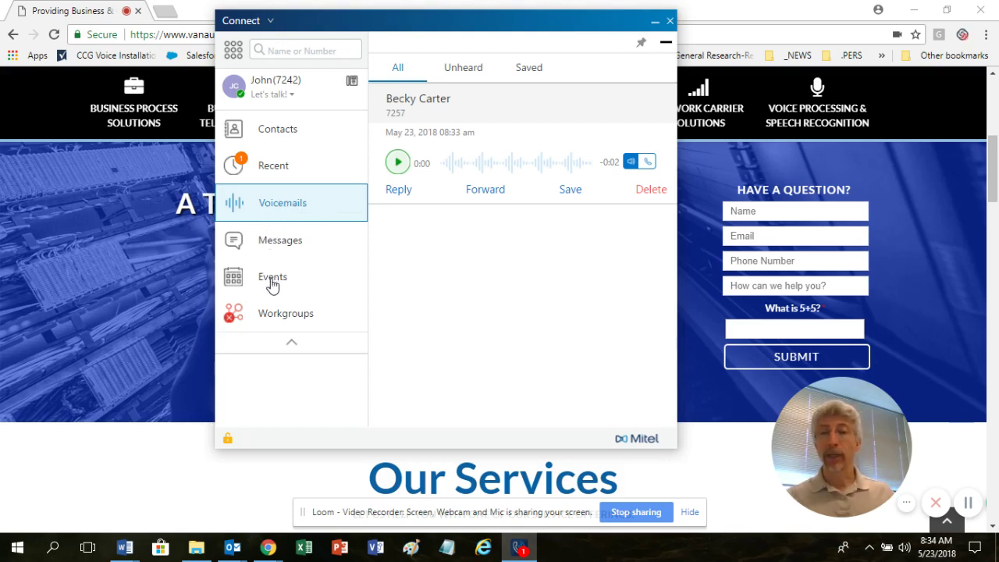
- Look at the message conversations, and return to the favorite contacts
click(274, 245)
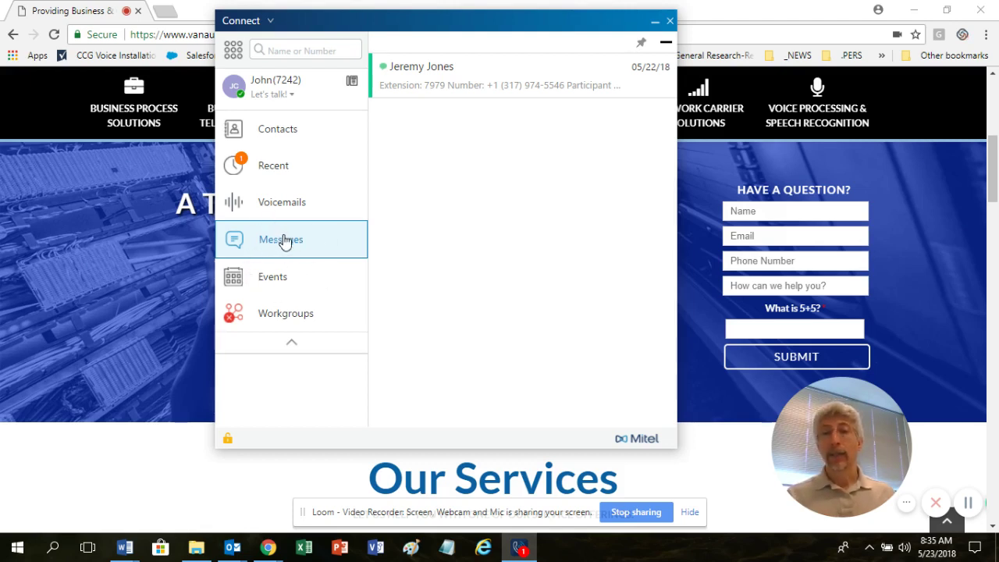
click(285, 132)
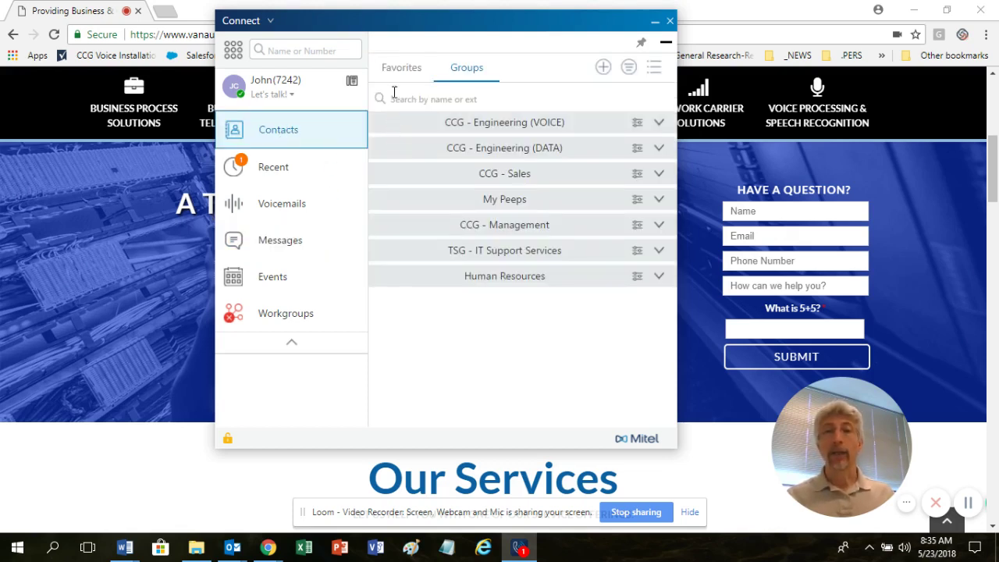
click(398, 69)
- Open the second favorite's conversation, start and erase a draft message, and display the actions available for that contact
drag(446, 28, 287, 39)
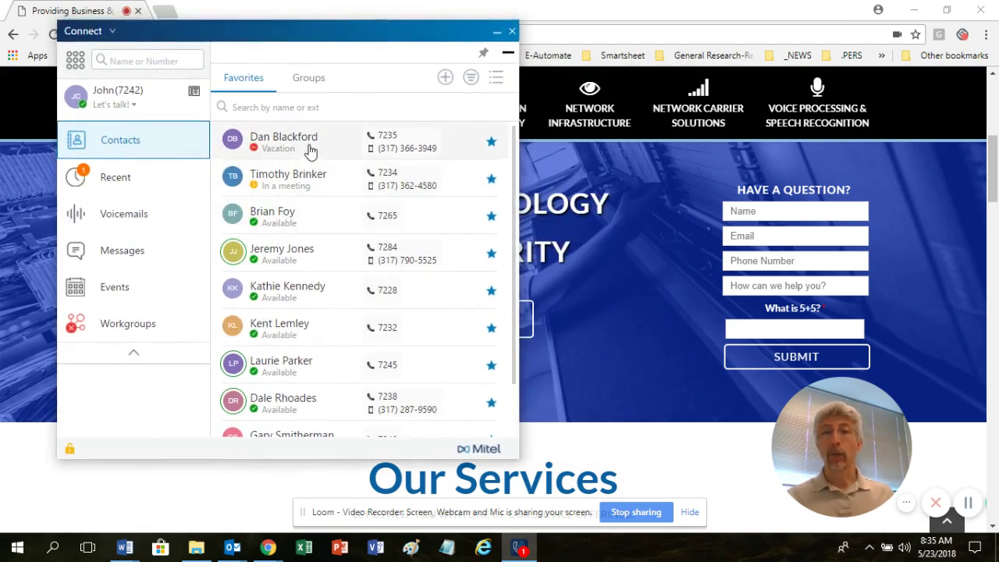
click(310, 176)
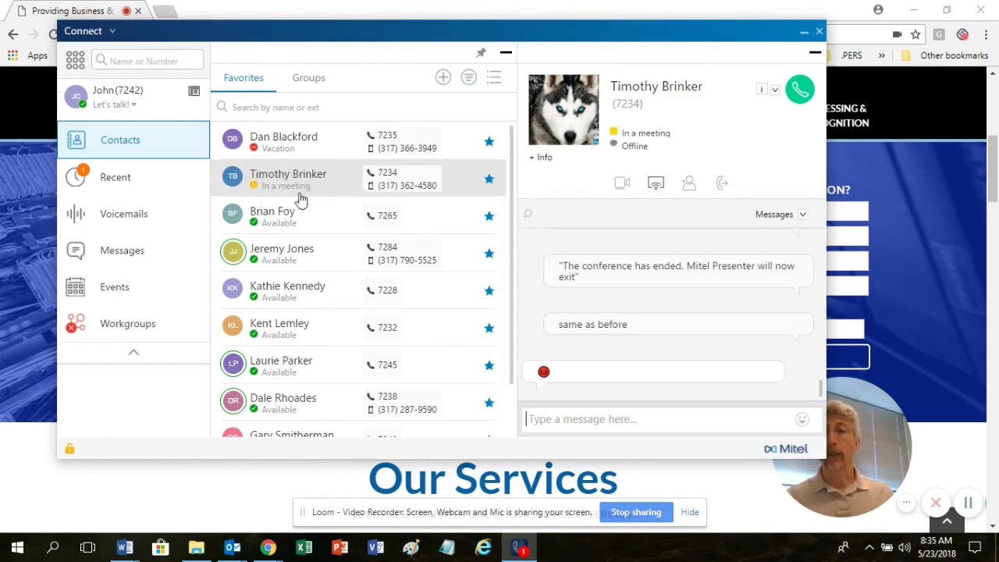
click(546, 421)
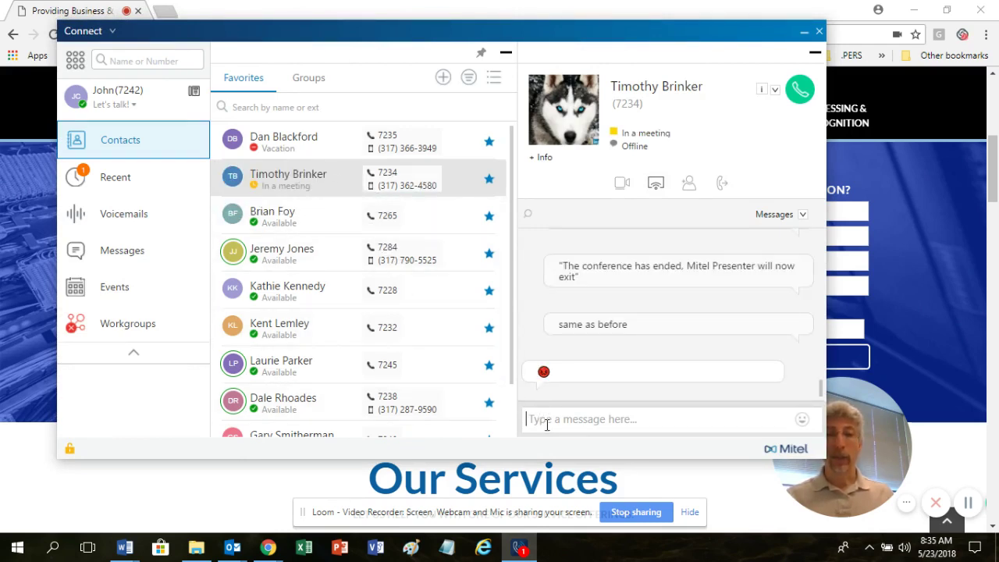
text(troy)
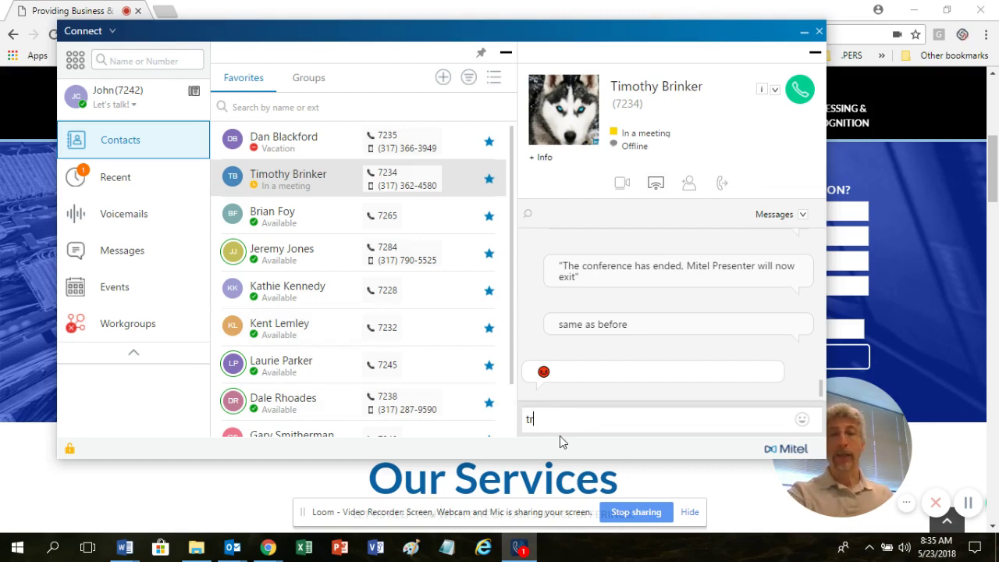
key(BackSpace)
key(BackSpace)
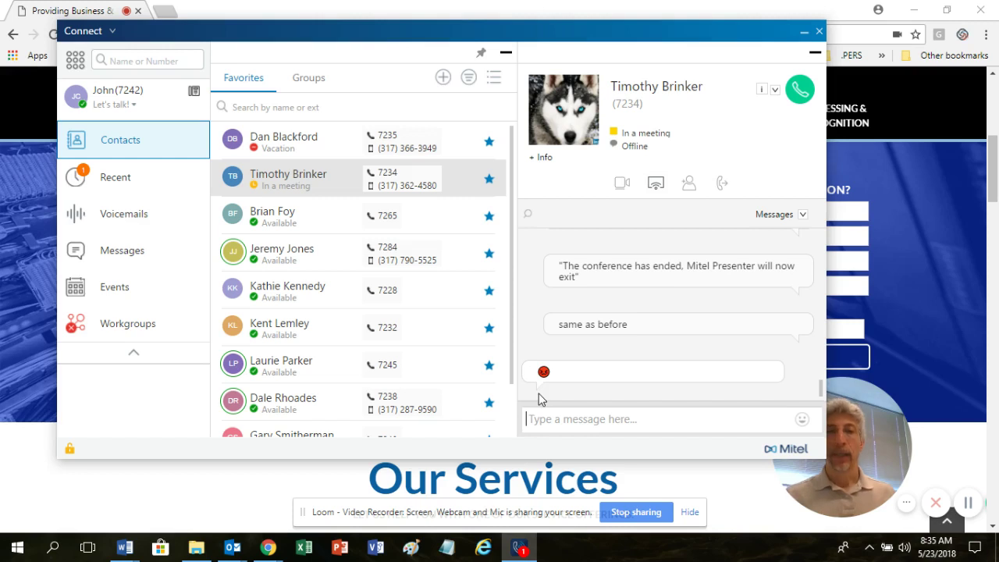
right_click(314, 174)
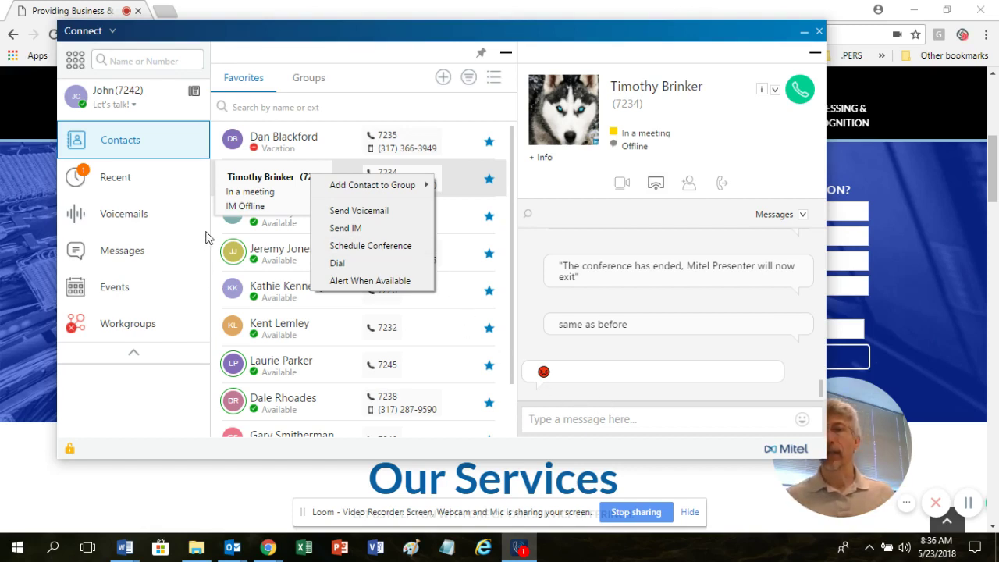
- Open Workgroups and close the contact's conversation details
click(132, 328)
click(131, 328)
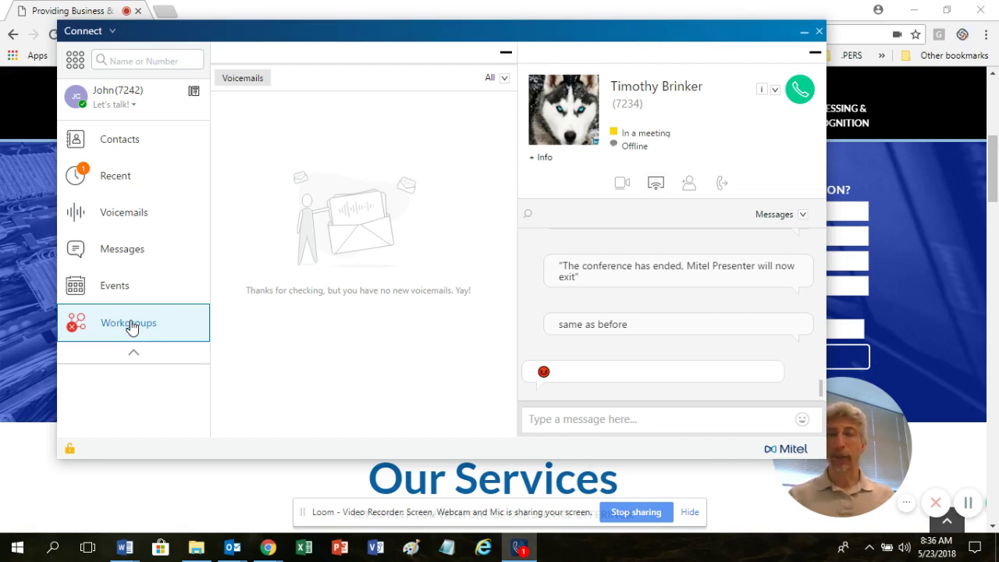
click(815, 52)
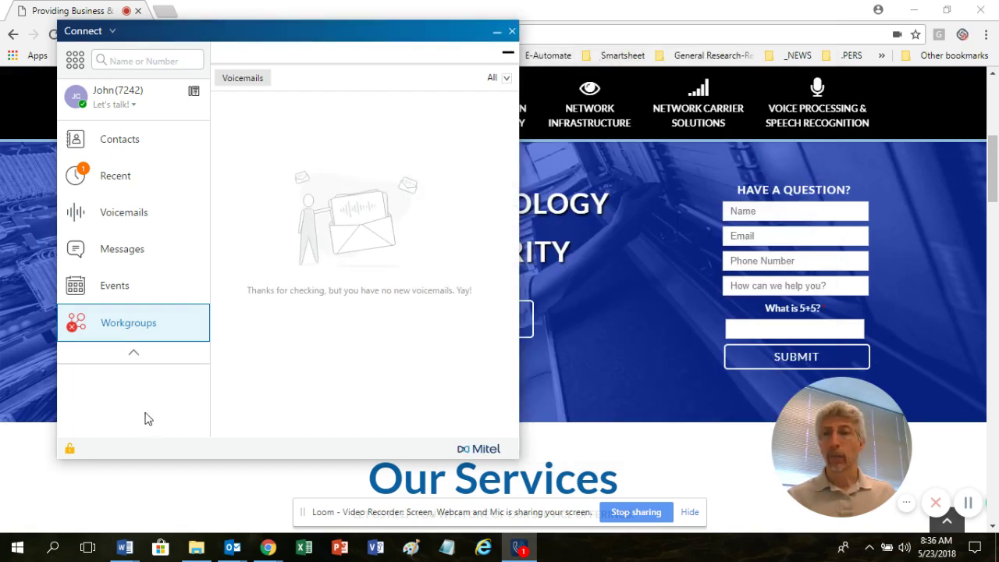
click(114, 336)
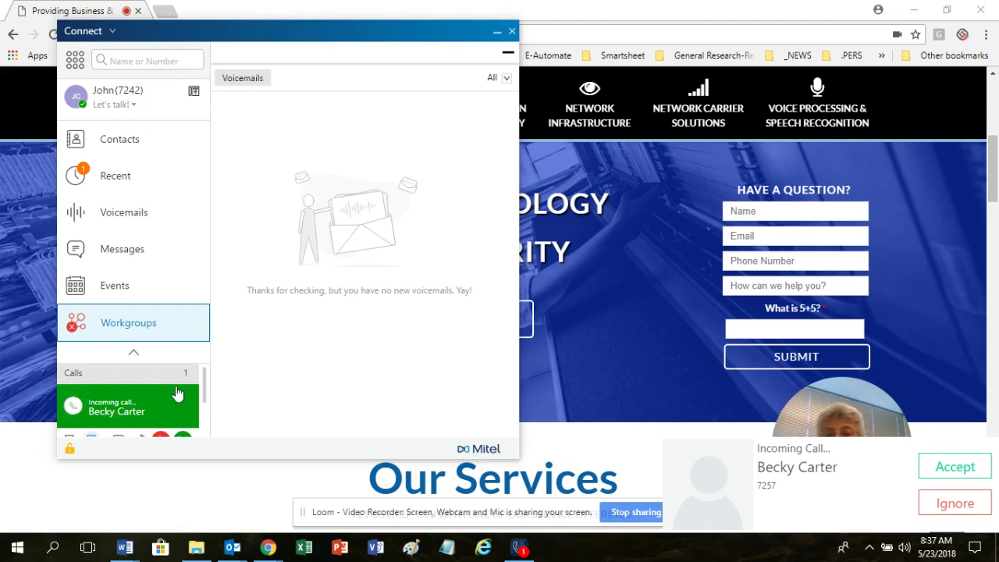
- Accept the incoming call, and arrange the client window to show the call's routing slip and details
click(954, 465)
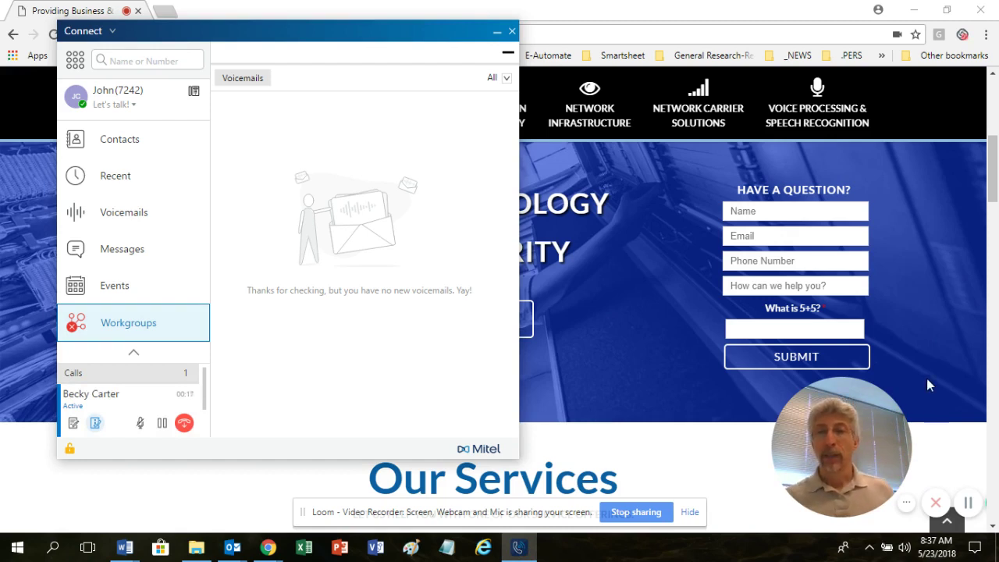
click(508, 53)
drag(157, 37, 314, 31)
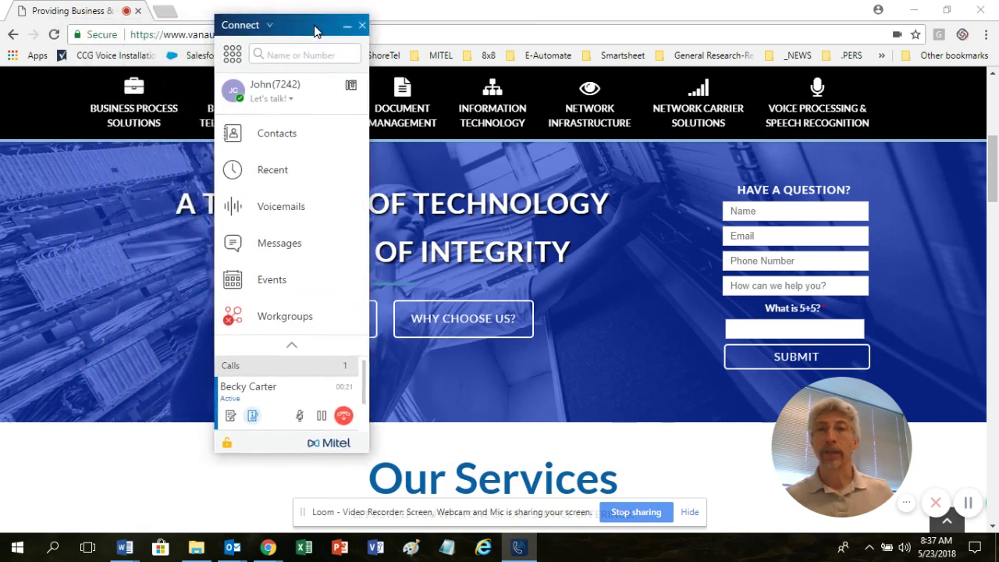
drag(270, 451, 276, 507)
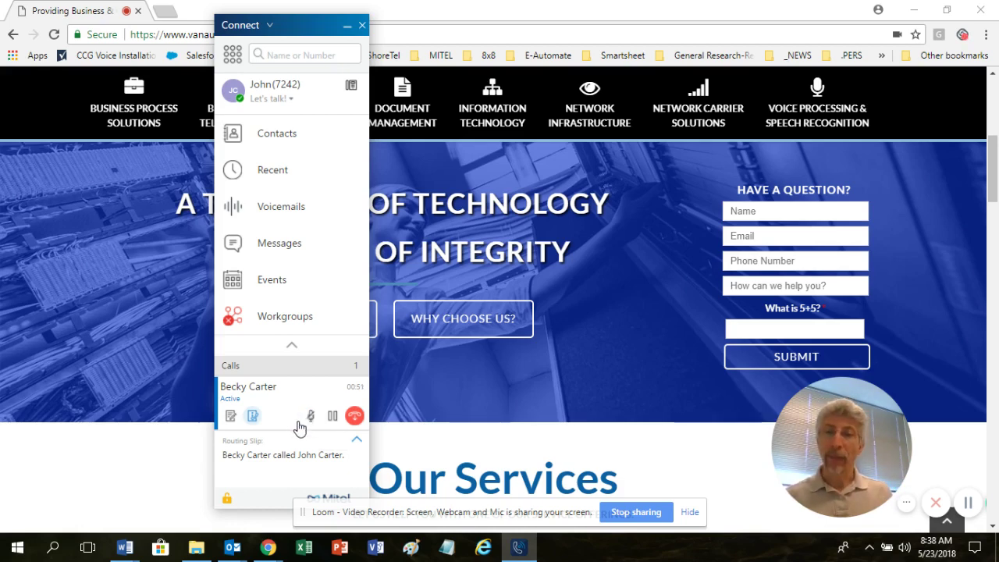
drag(299, 29, 238, 20)
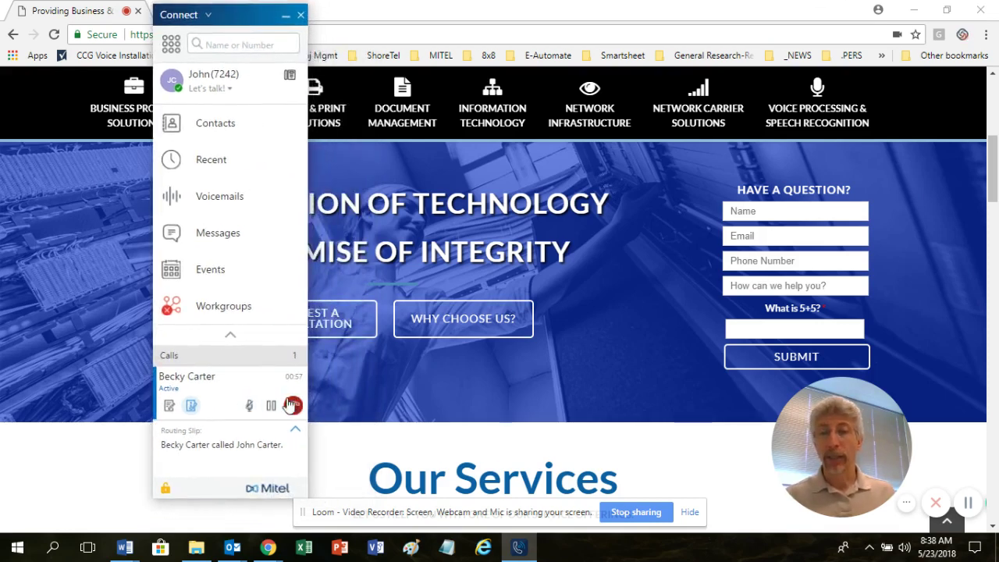
click(187, 377)
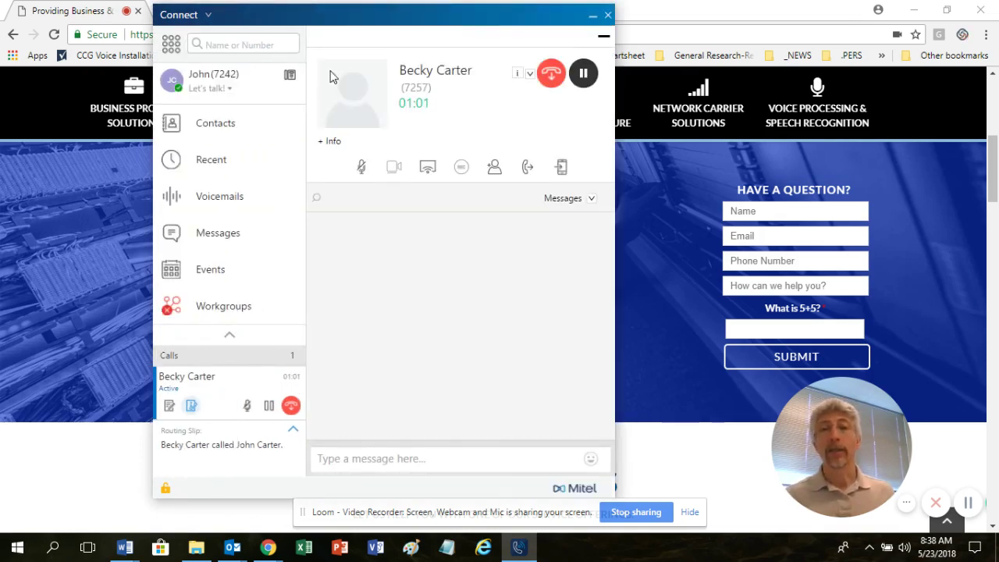
drag(419, 22, 390, 21)
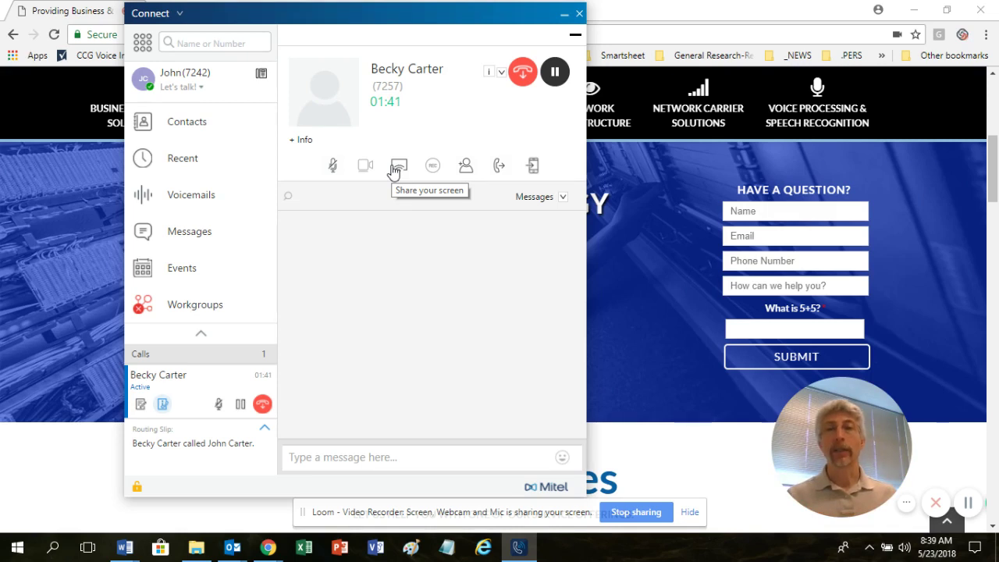
- Prepare to add a colleague found by searching "gar" to the active call, and cancel adding the participant
click(465, 169)
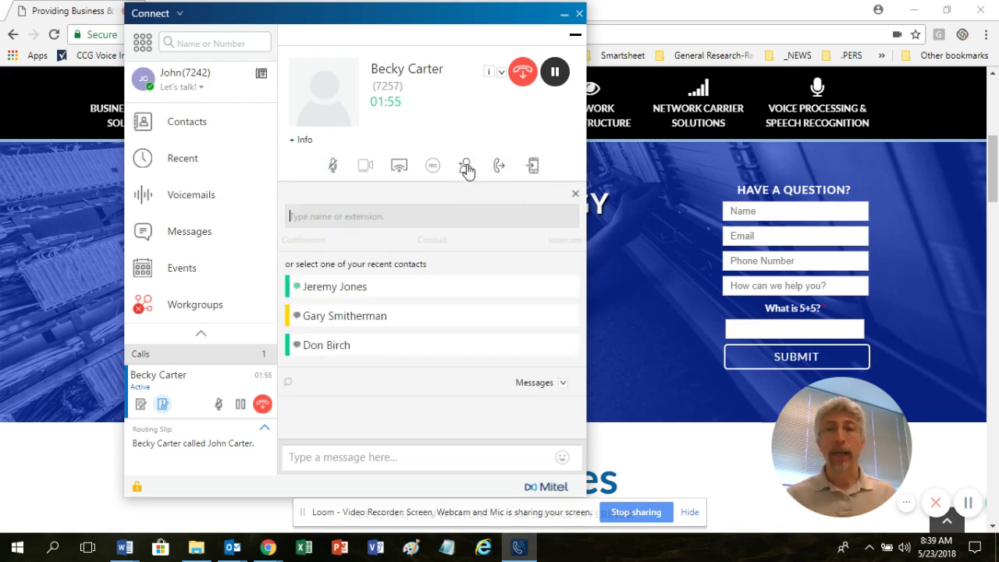
text(gar)
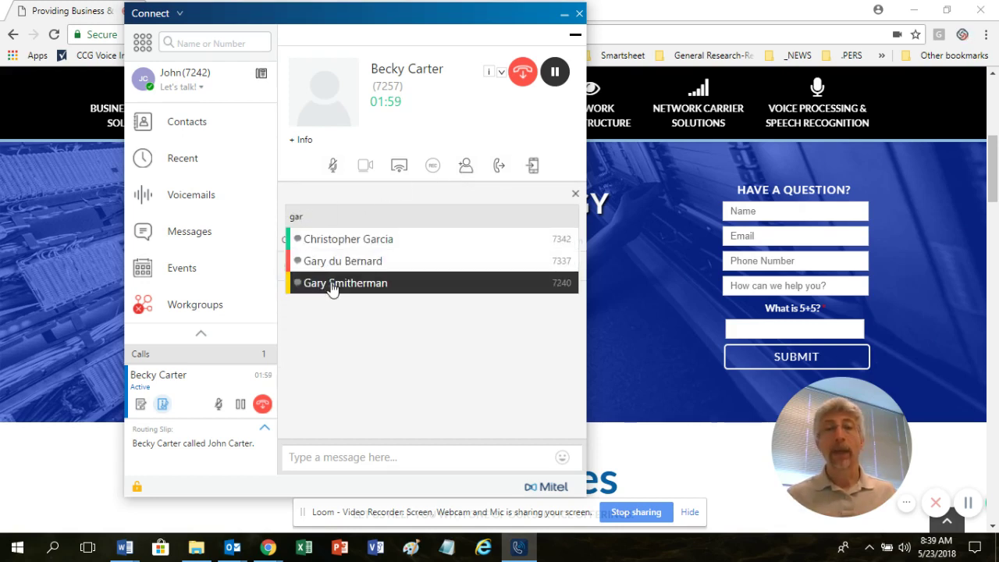
click(331, 286)
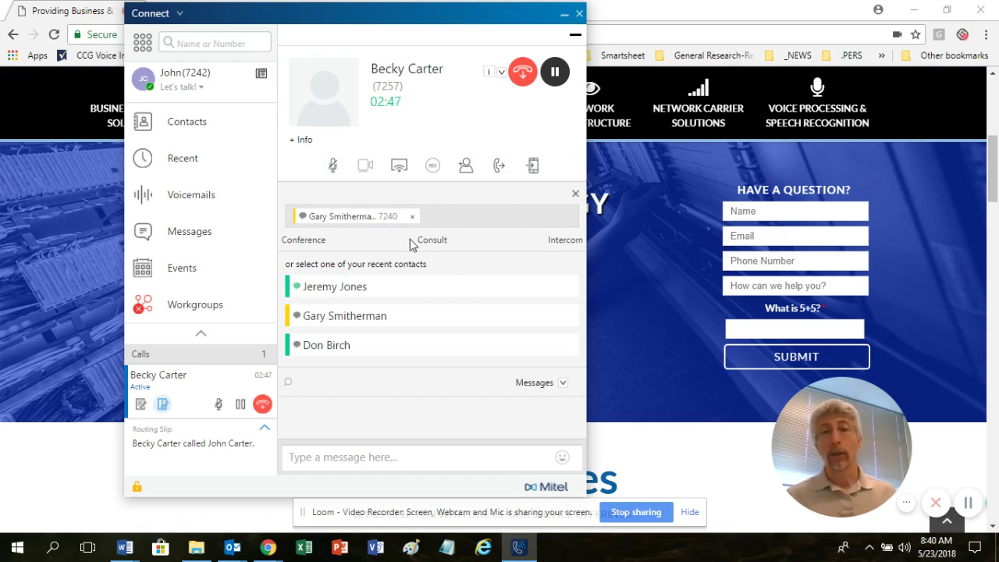
click(575, 195)
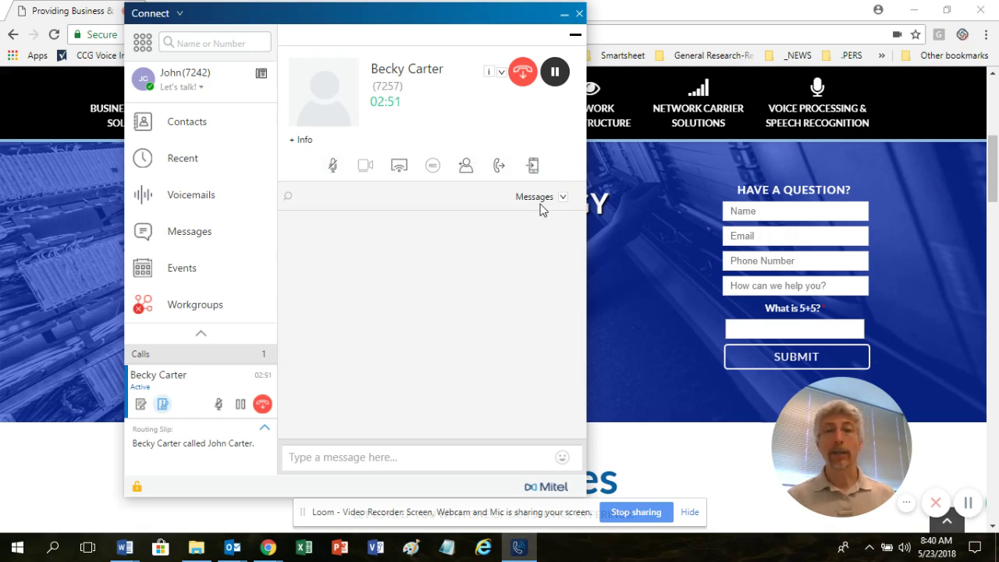
click(463, 174)
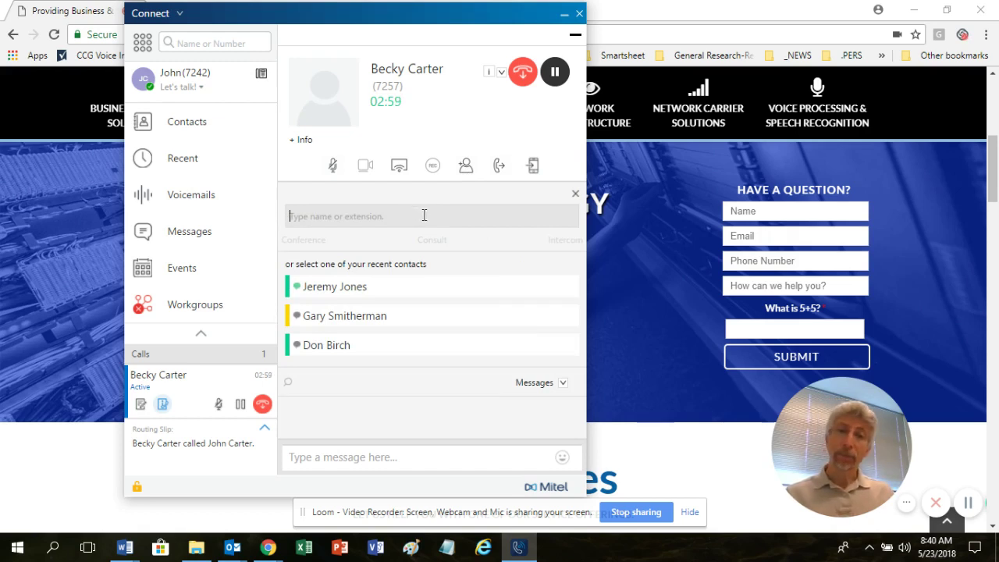
click(575, 194)
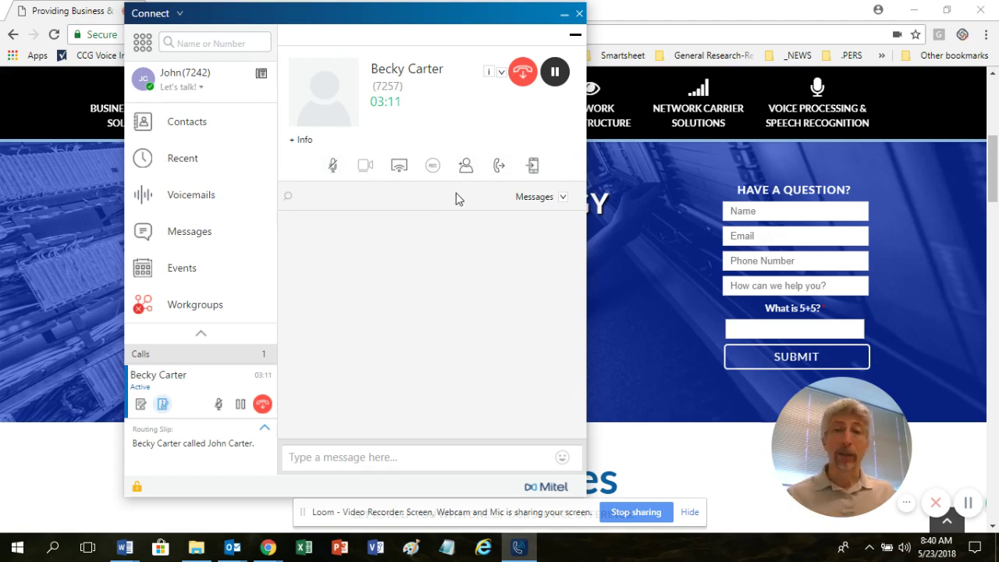
- Prepare to transfer the call to a colleague found by searching "jo", and end the call instead
click(500, 169)
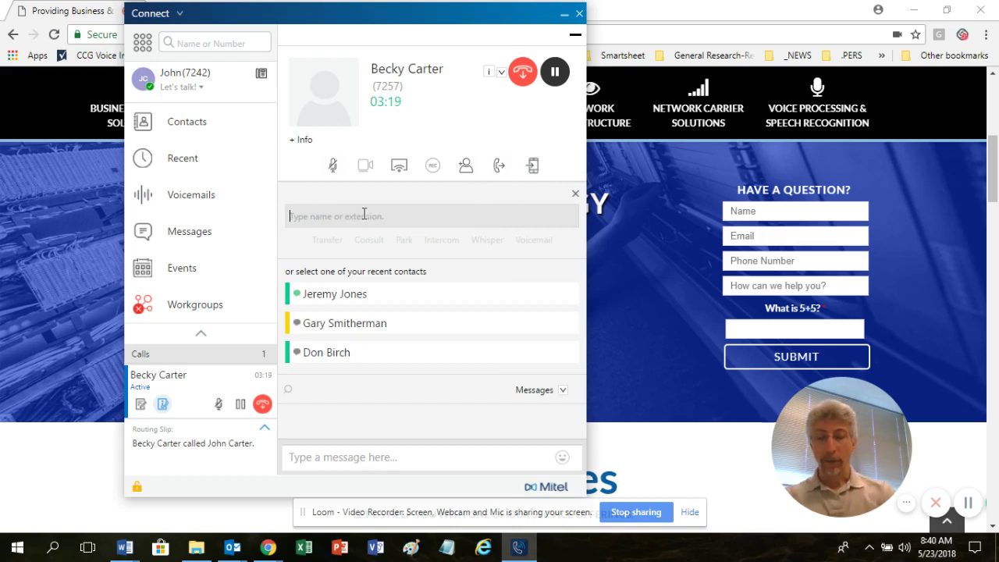
text(jo)
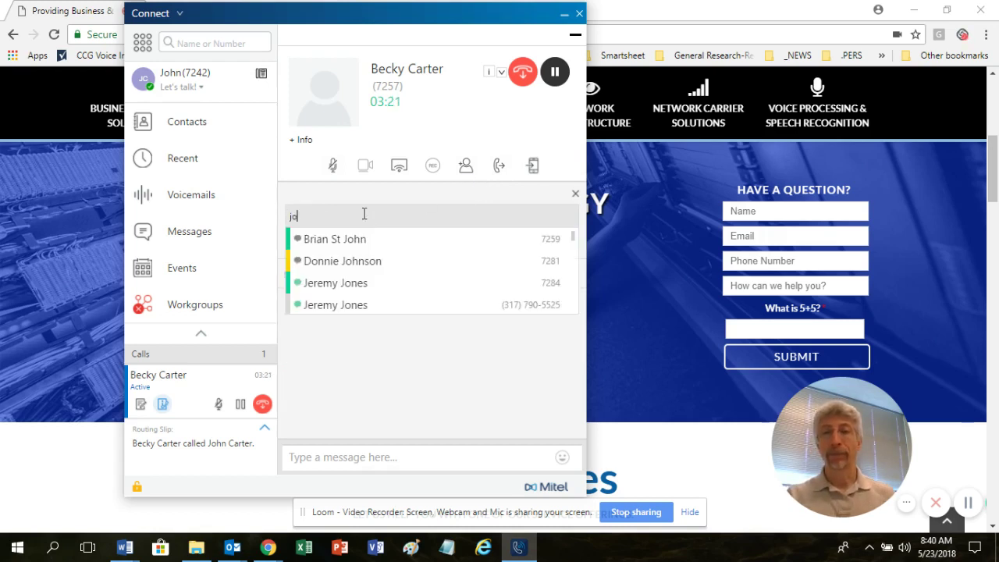
click(359, 288)
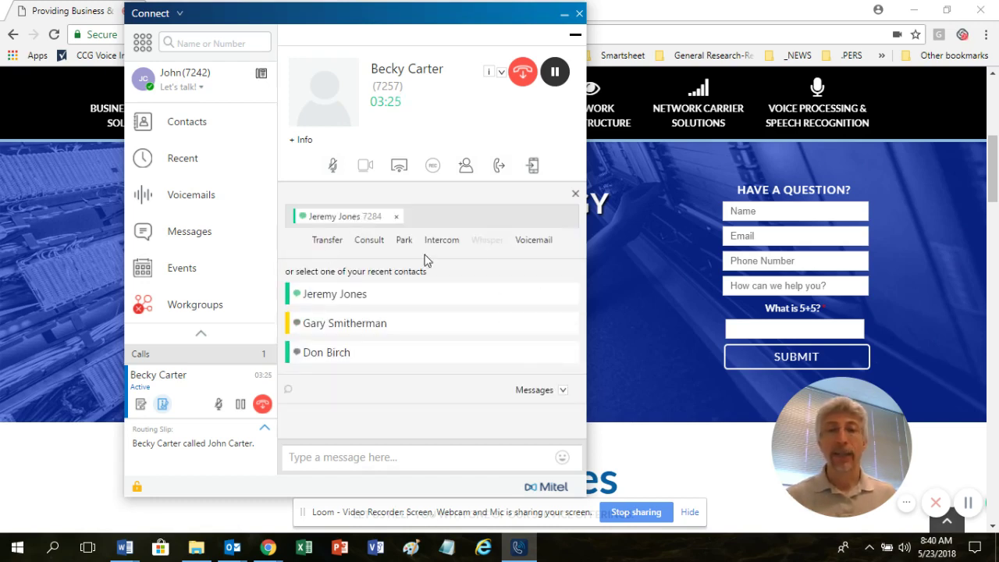
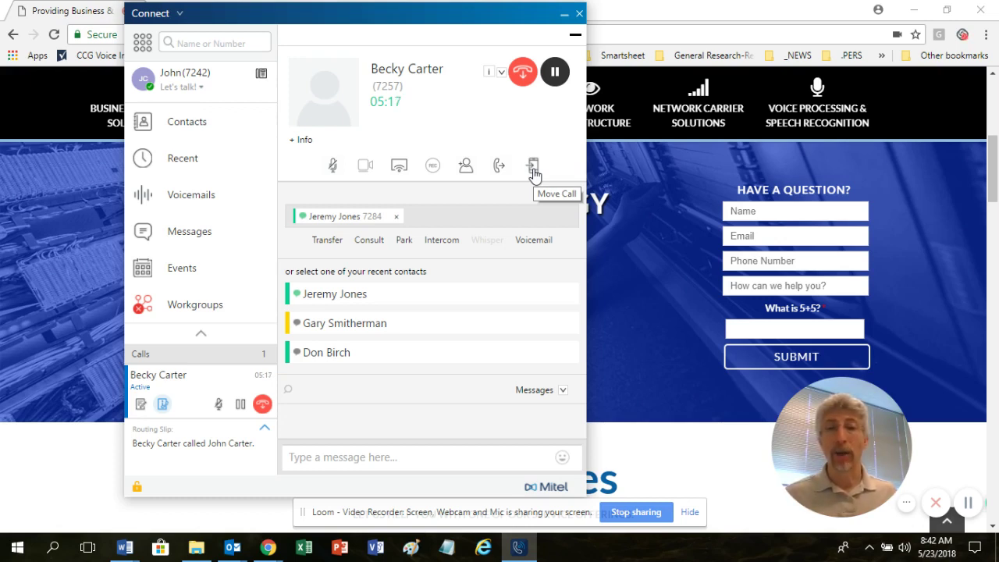
mouse_move(522, 197)
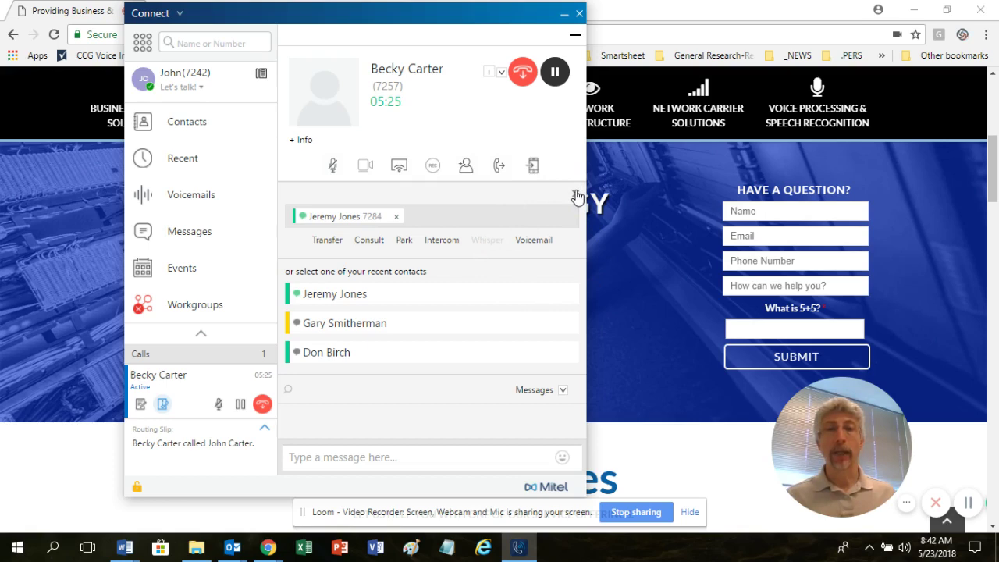
click(523, 72)
- Return to the Connect client and open the favorite contacts
mouse_move(492, 109)
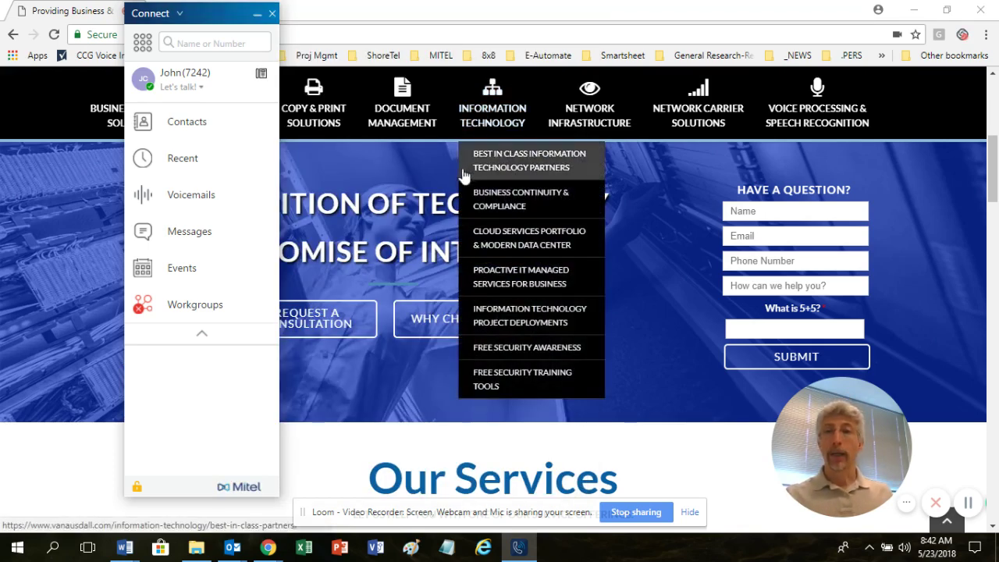
click(948, 521)
click(517, 549)
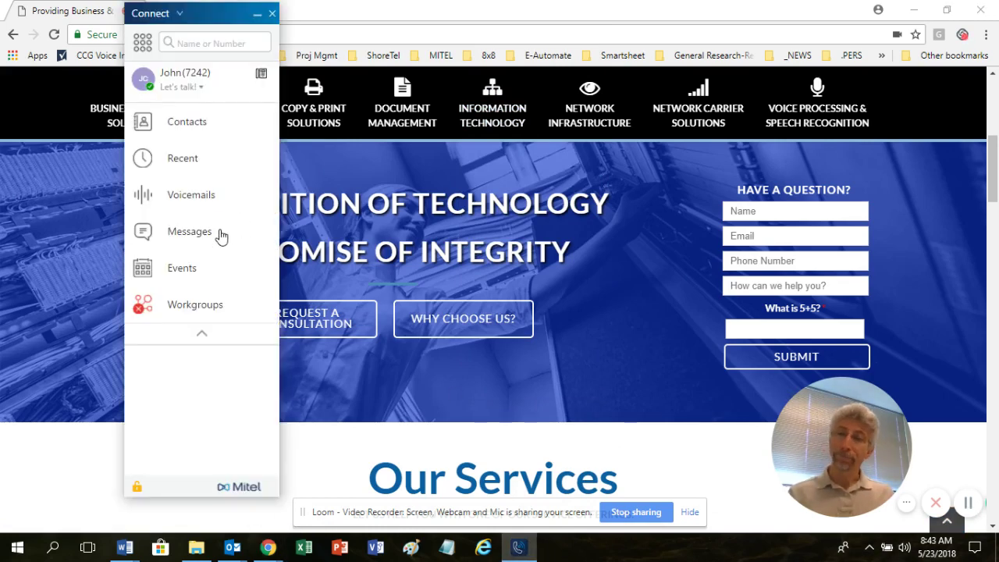
click(175, 125)
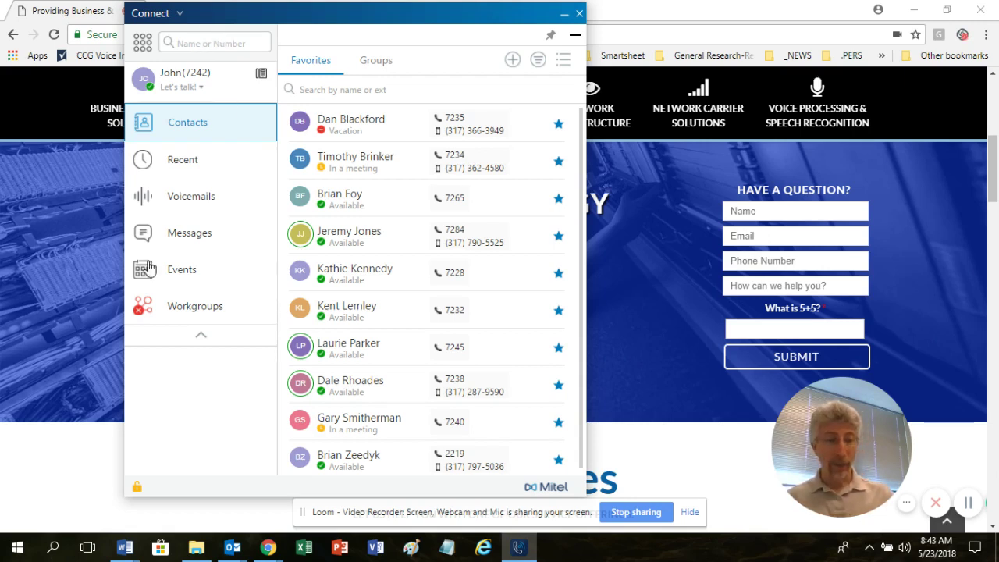
- Enter a partial phone number in the name or number search, and clear it
text(31)
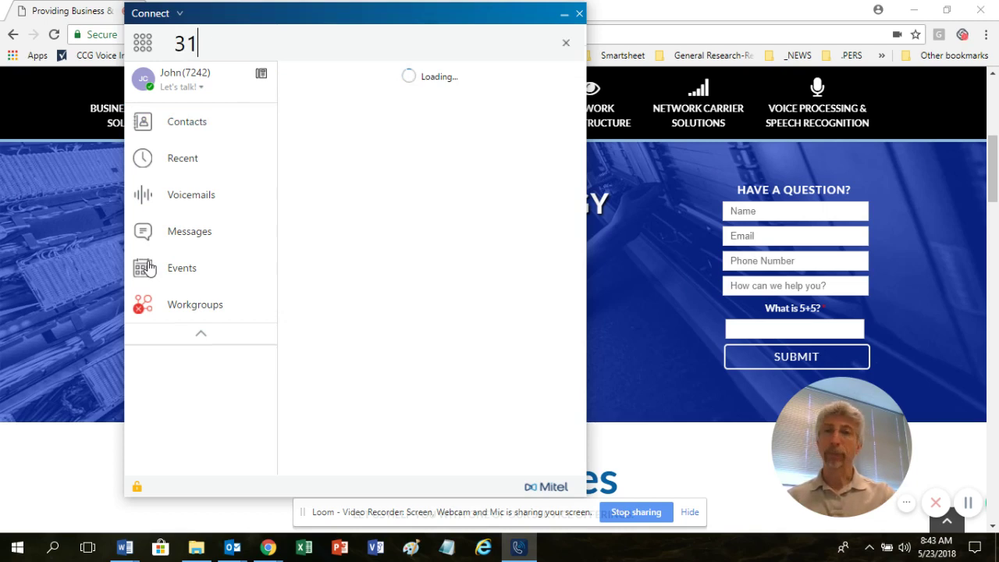
text(7974)
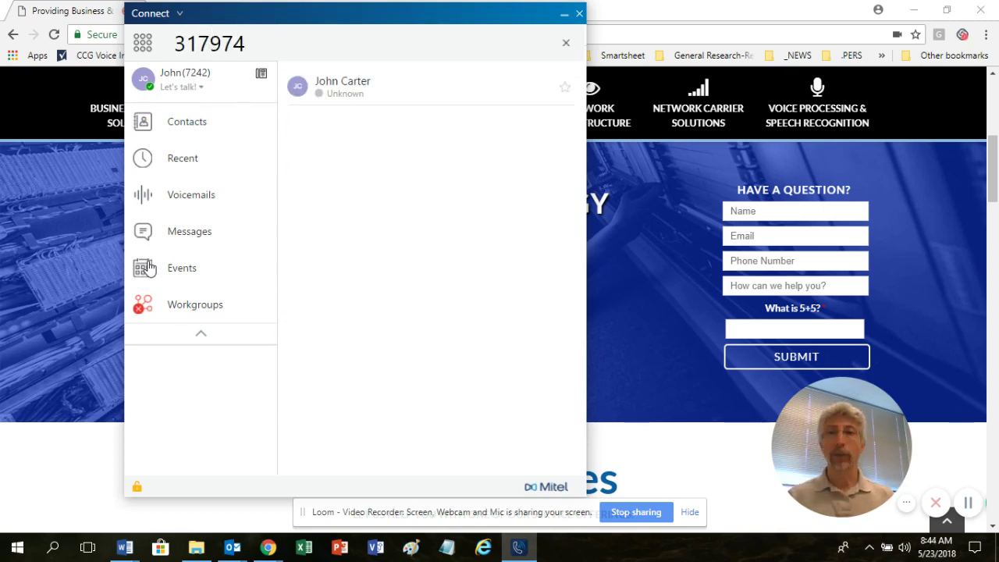
key(BackSpace)
key(BackSpace)
key(BackSpace)
key(BackSpace)
key(BackSpace)
key(BackSpace)
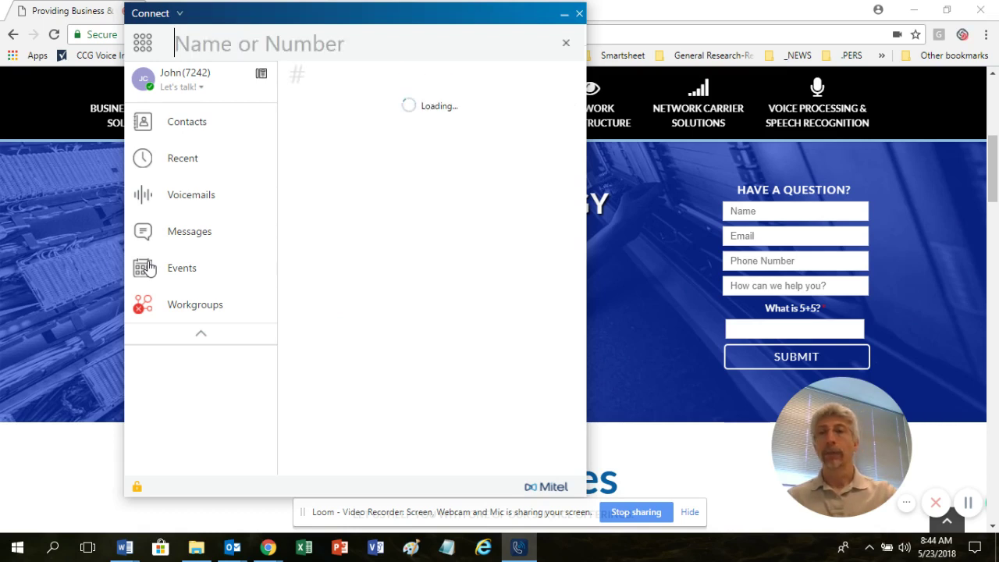
- Go back to the favorite contacts and view the first favorite's availability and phone numbers
click(205, 126)
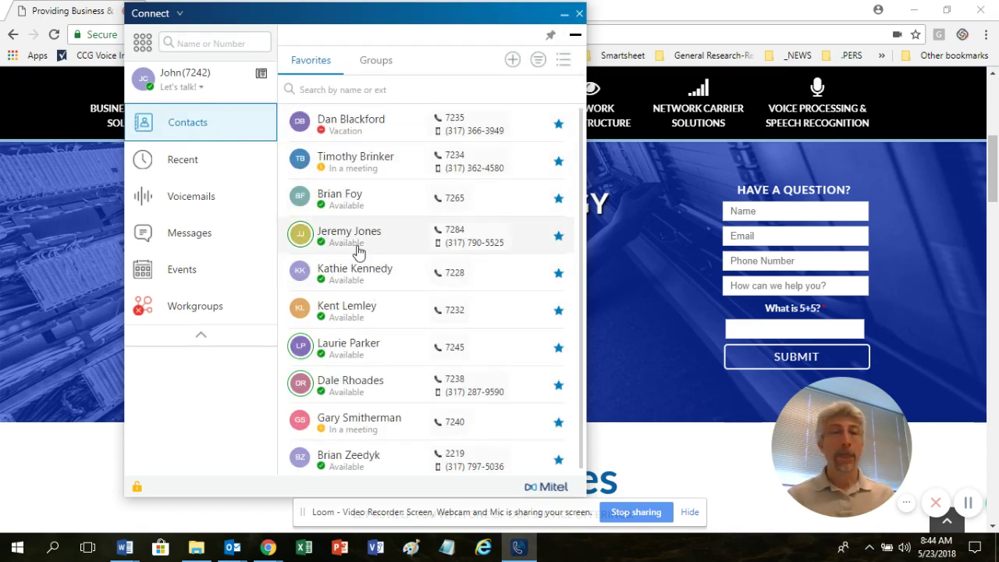
mouse_move(357, 252)
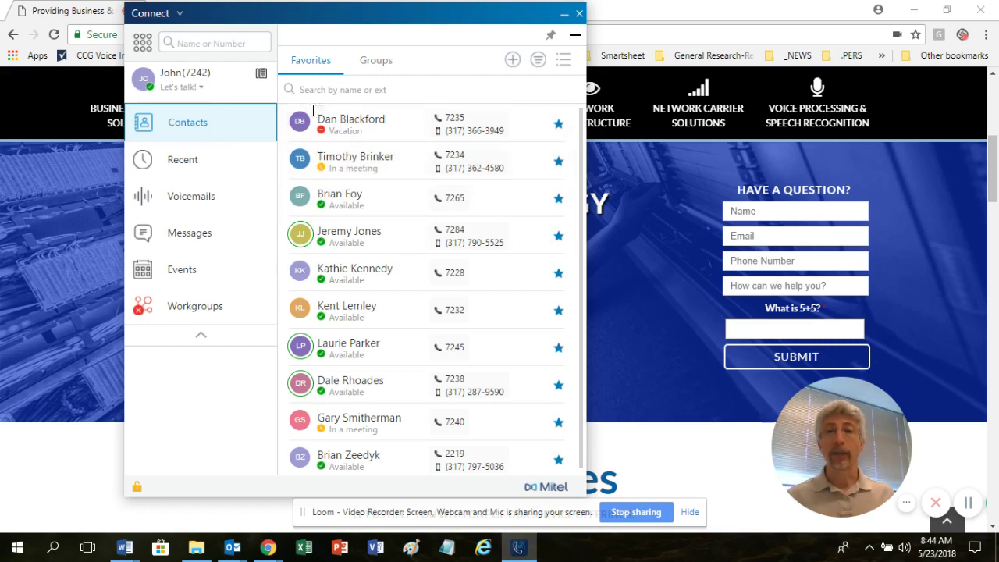
triple_click(454, 132)
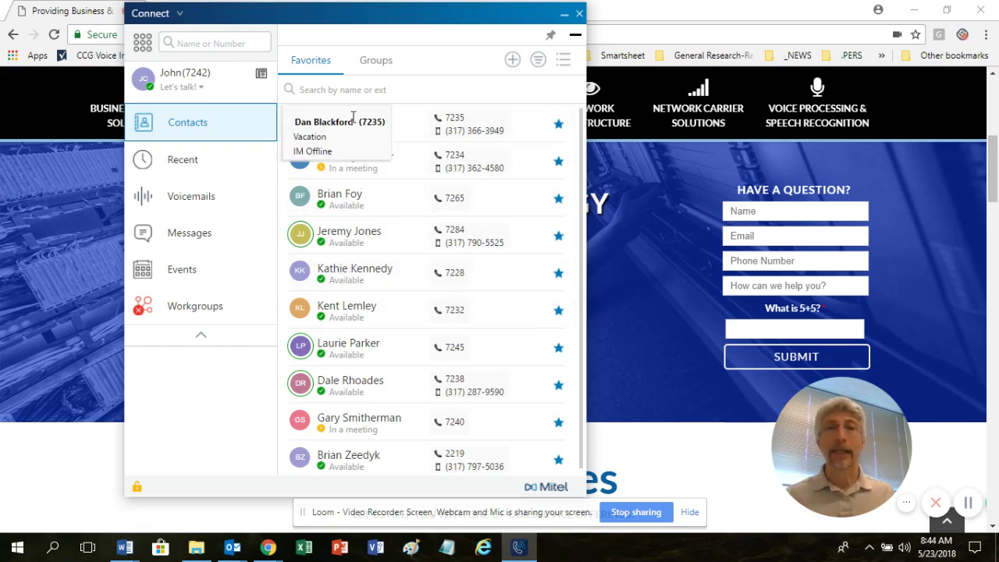
- Call the first favorite contact on their extension and end the call
triple_click(504, 245)
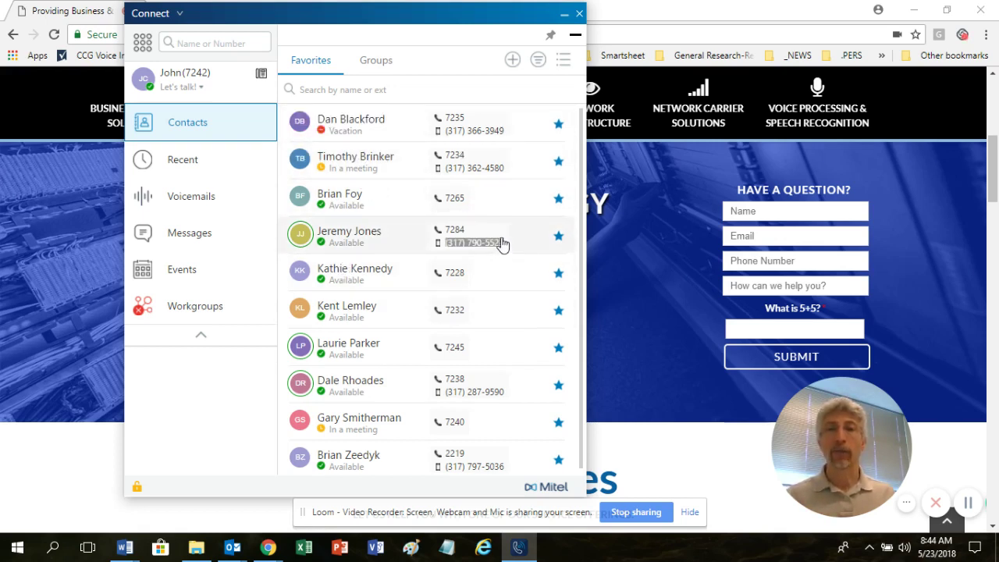
double_click(455, 117)
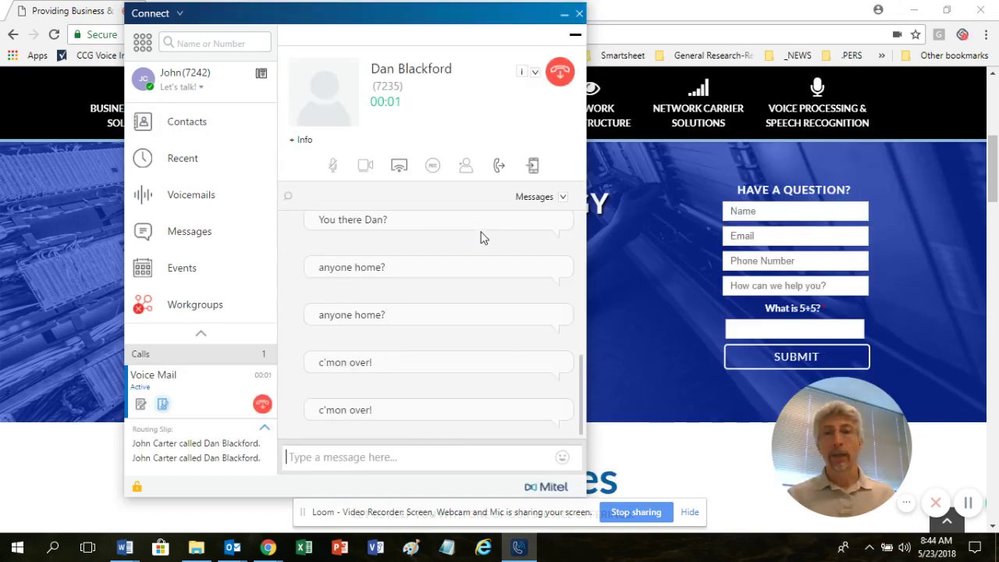
click(559, 73)
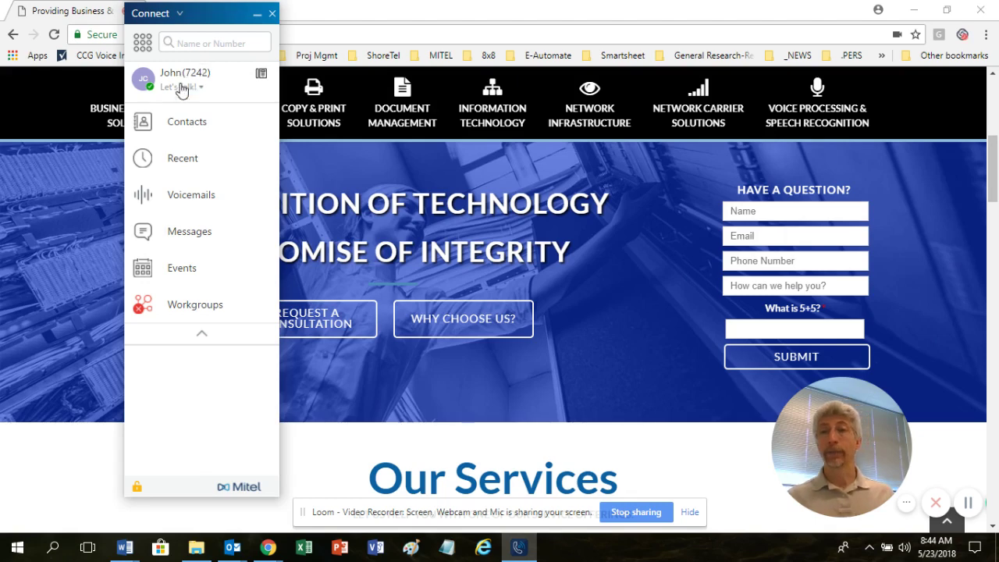
click(971, 506)
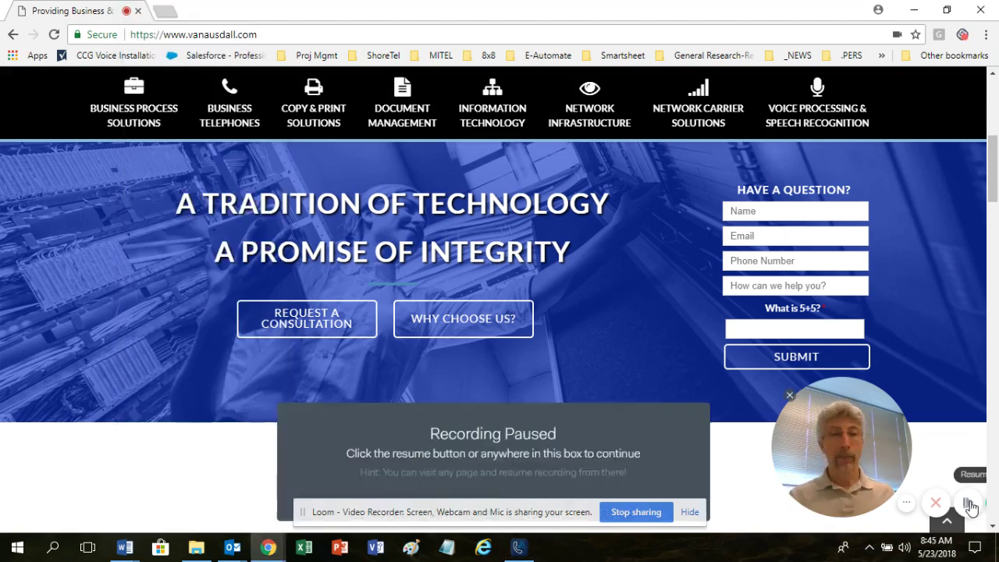
click(657, 517)
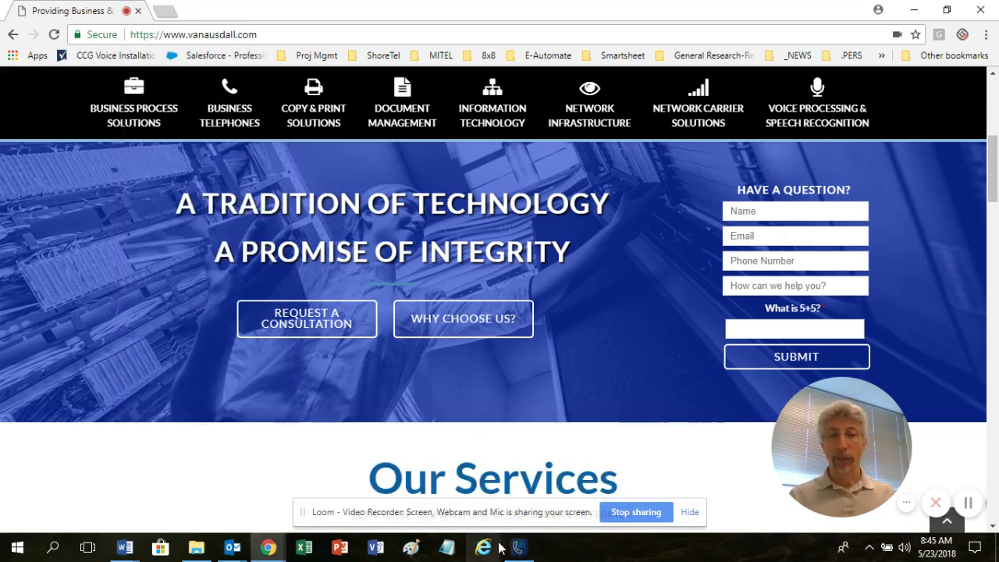
- Bring up the Connect client, view the user's own profile and open the Settings window
click(519, 546)
drag(217, 19, 348, 24)
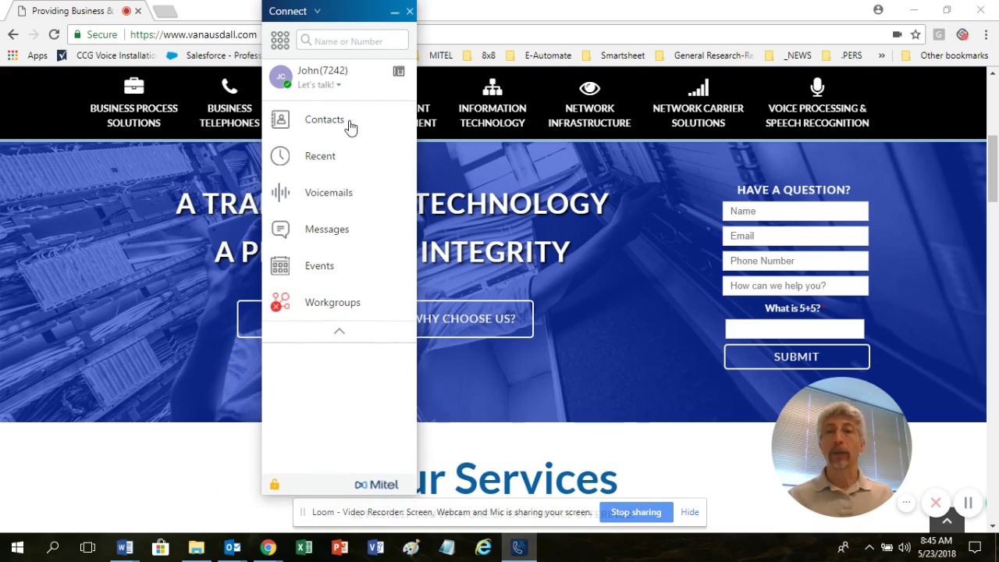
click(291, 13)
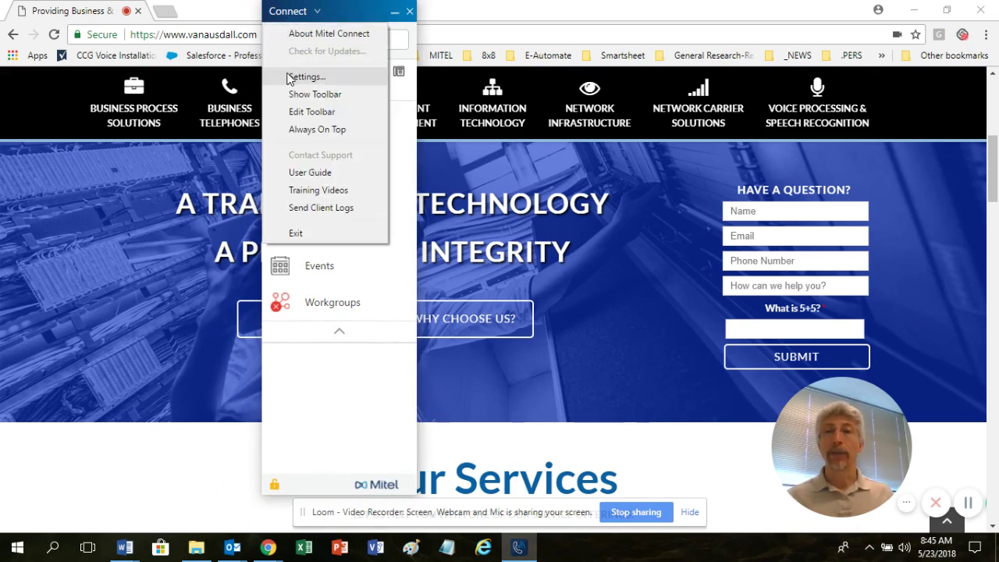
click(350, 15)
click(330, 76)
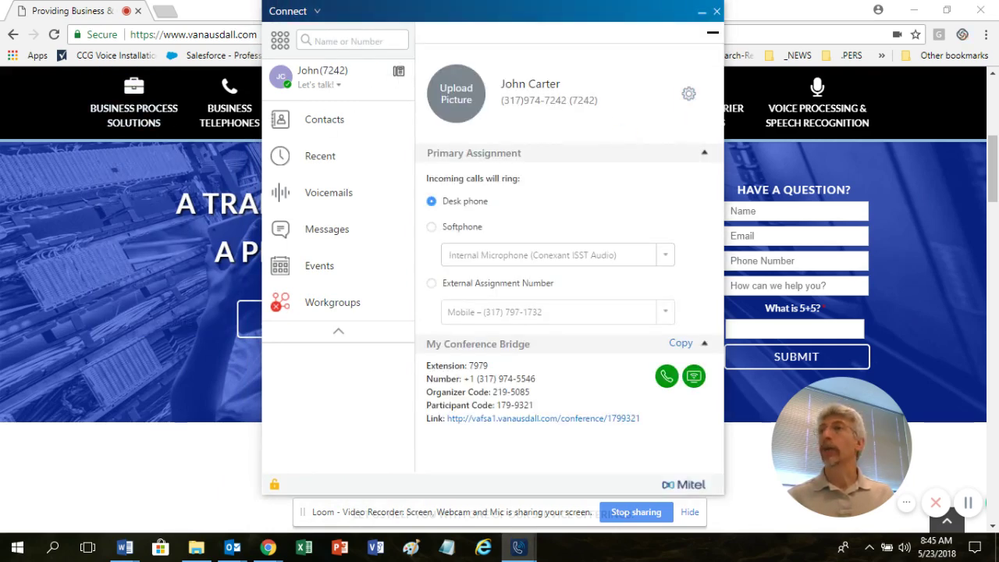
drag(85, 174, 331, 14)
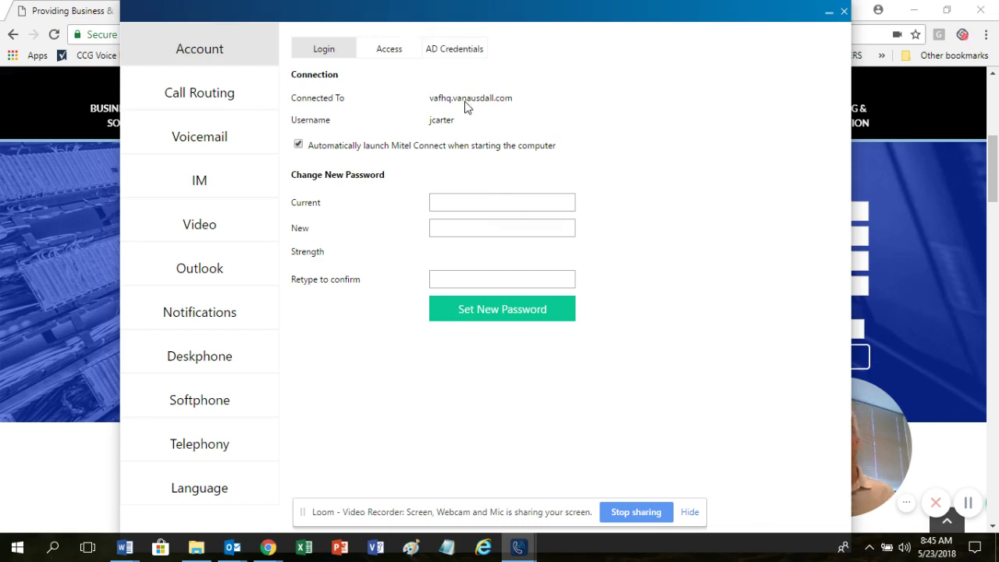
- Review the account's password change fields, the Access options and the AD Credentials settings
click(436, 203)
click(628, 202)
click(388, 53)
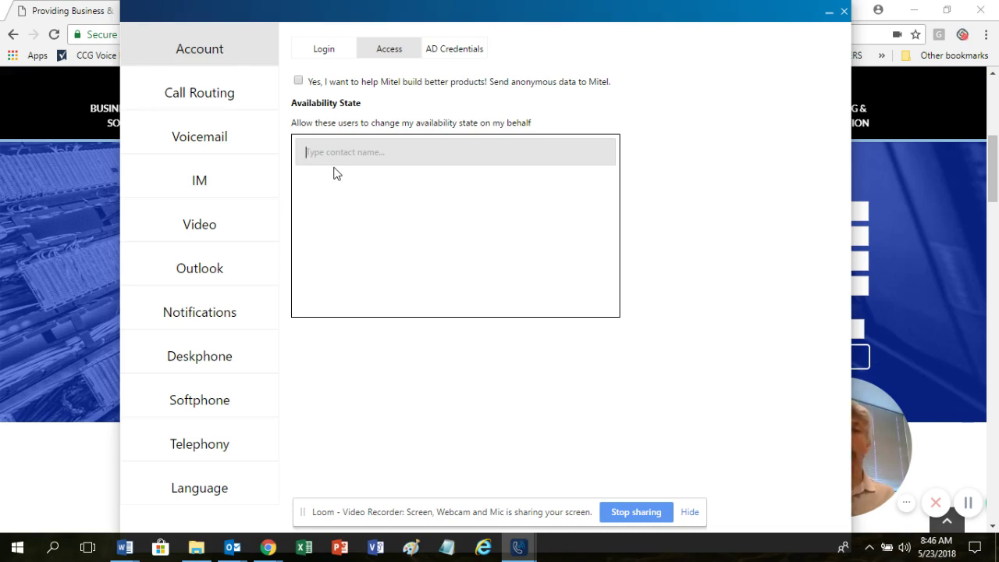
click(450, 53)
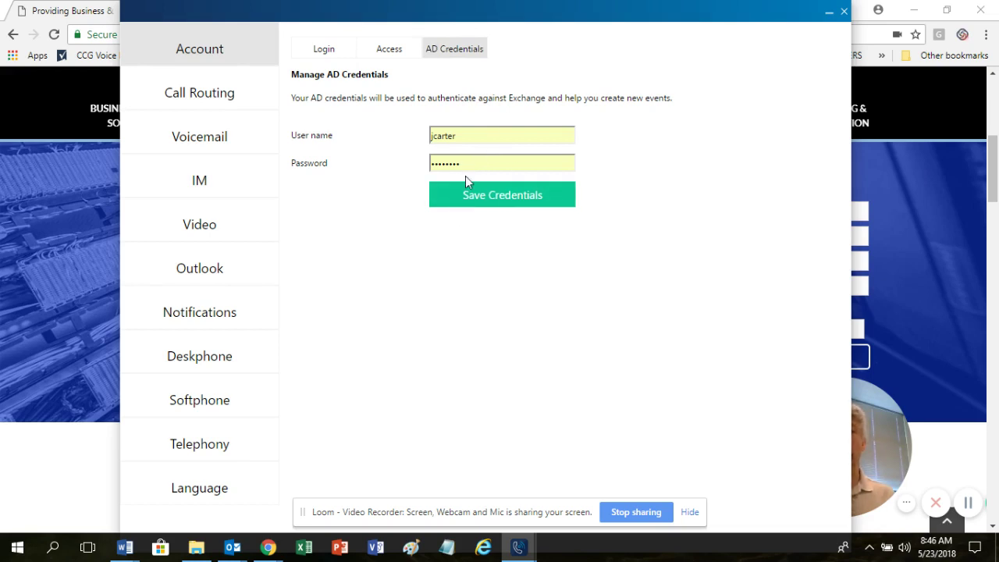
- Open the call routing settings and display the availability routing for the Custom state
click(163, 104)
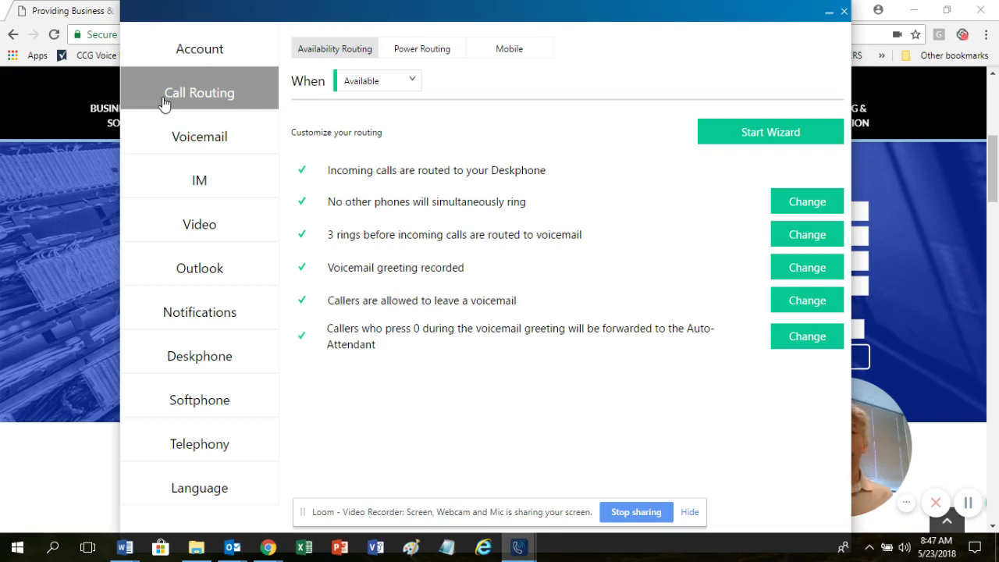
click(393, 86)
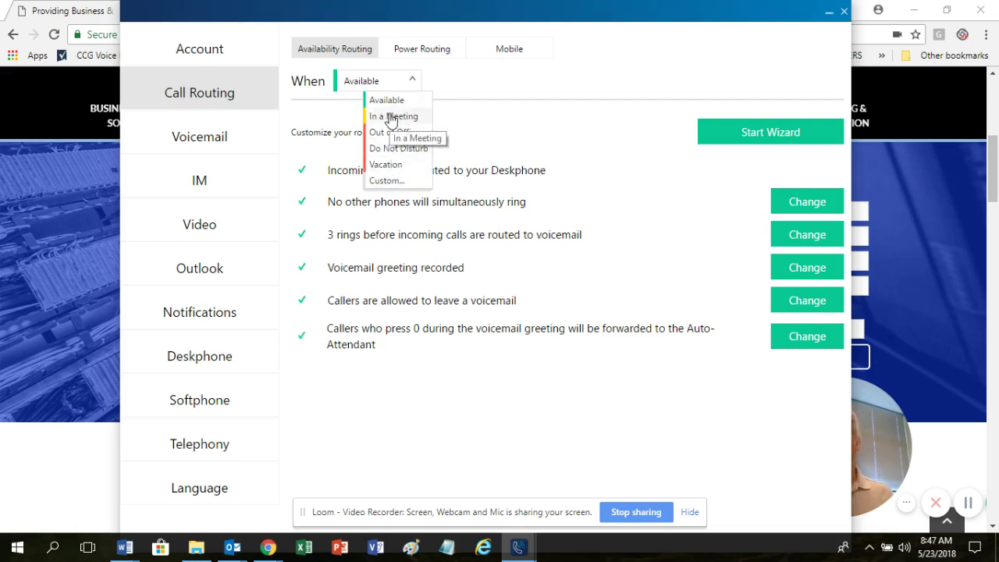
click(385, 182)
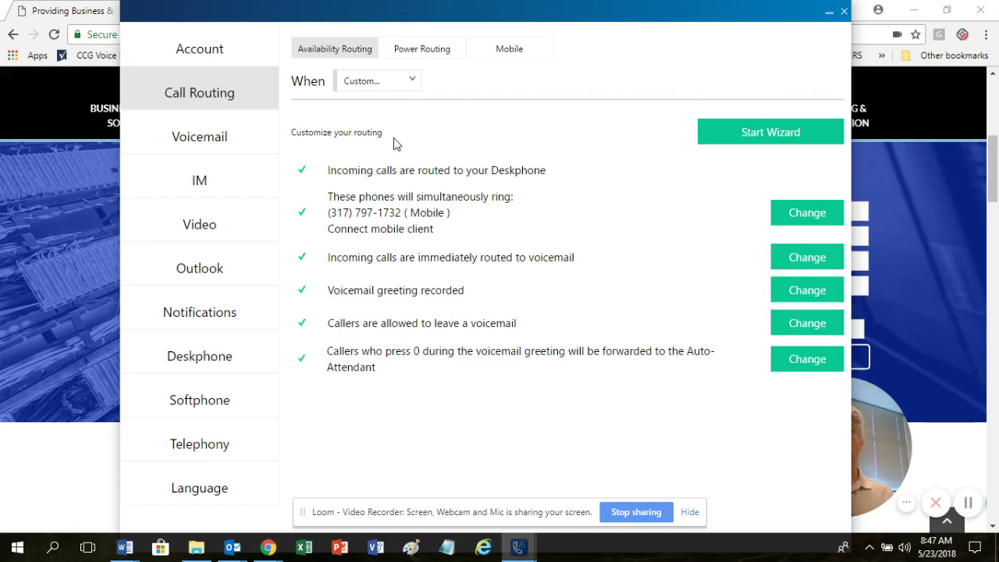
- For the Custom state, try adding a simultaneous ring number labelled "home", keep simultaneous ringing enabled, and save the settings
click(790, 219)
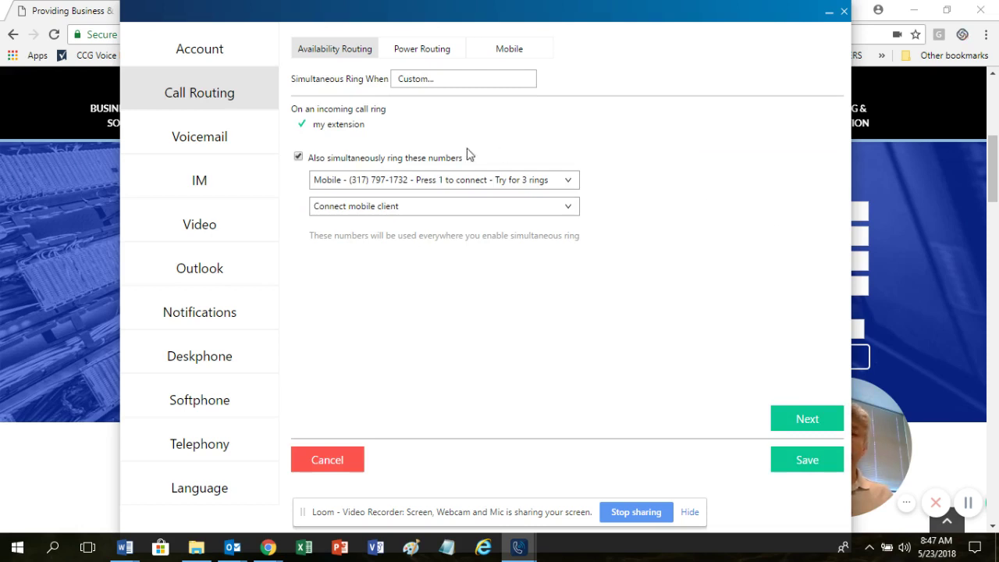
click(324, 180)
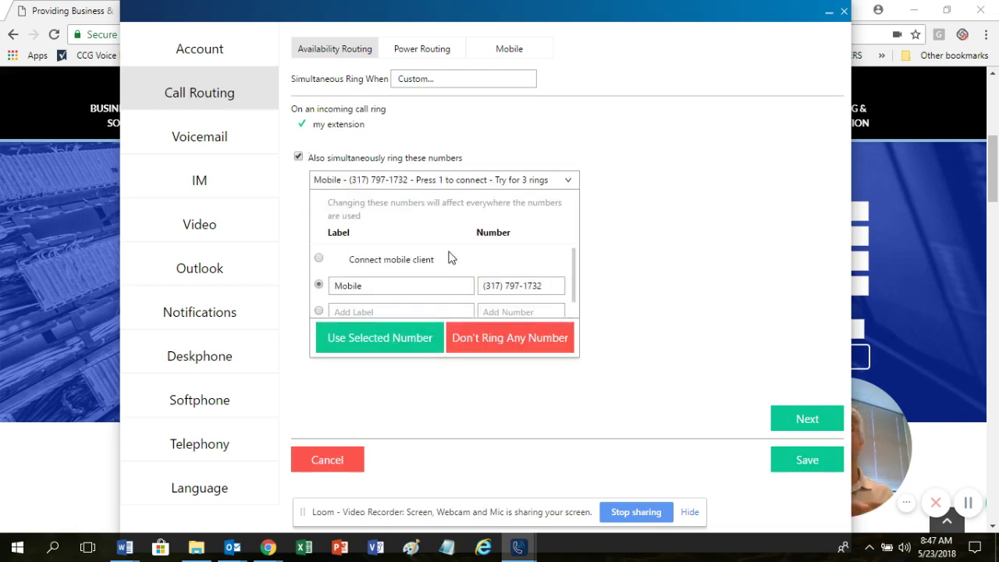
click(298, 157)
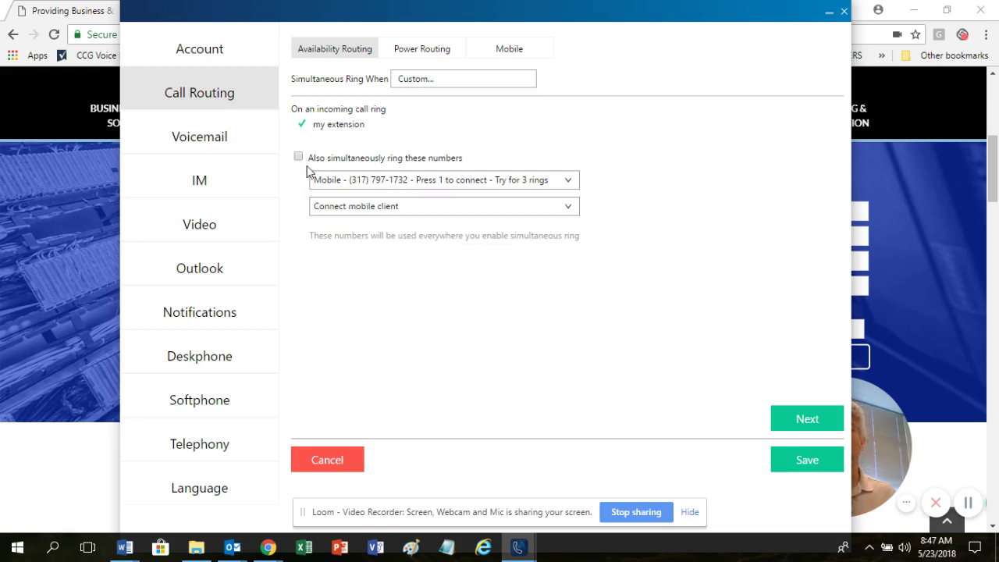
click(373, 182)
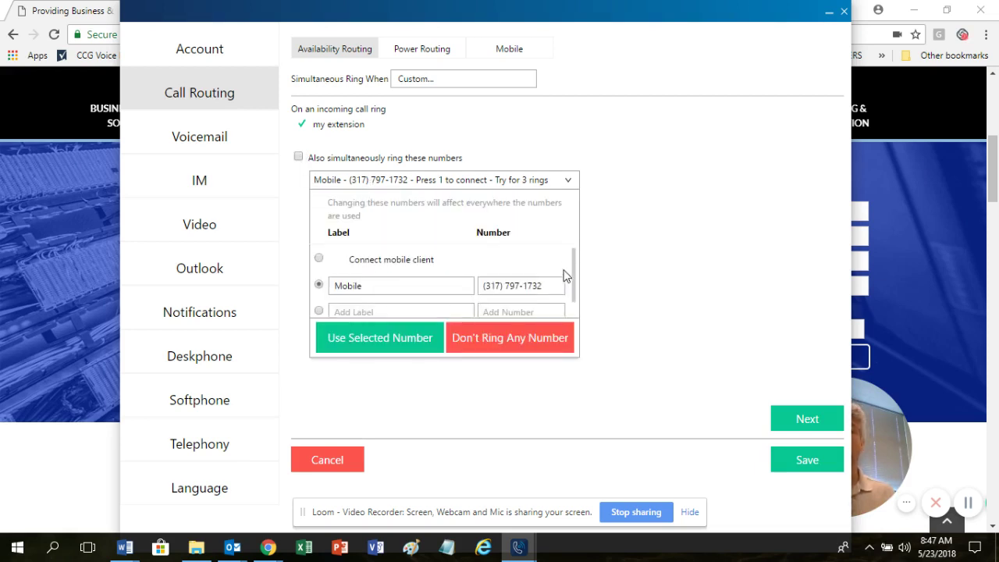
scroll(572, 258, down, 1)
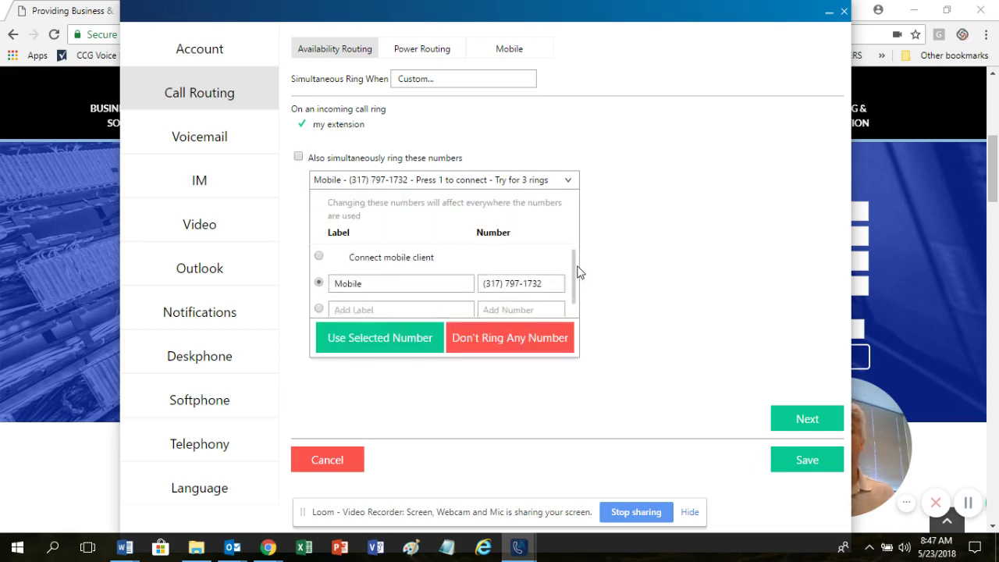
click(354, 299)
text(home)
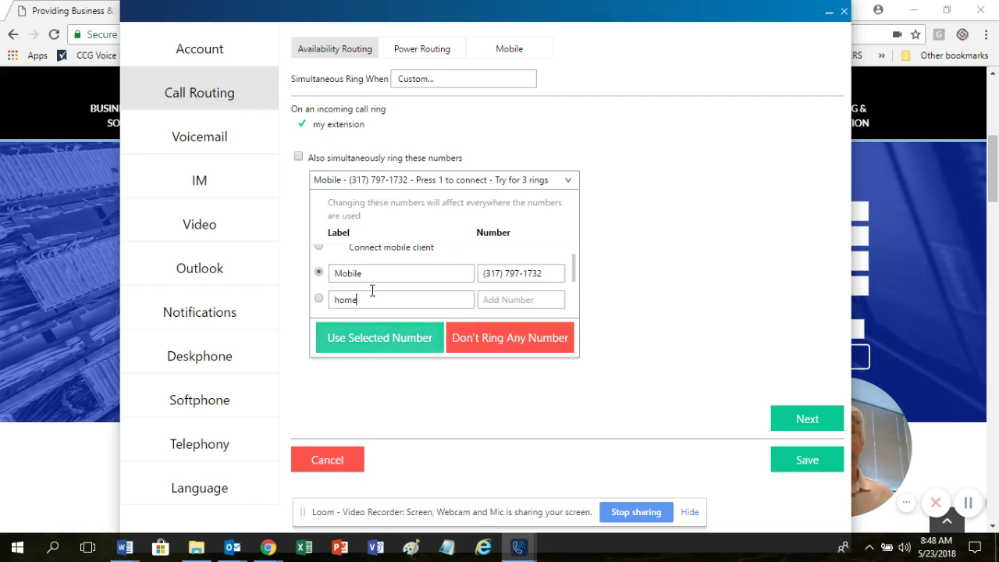
click(297, 158)
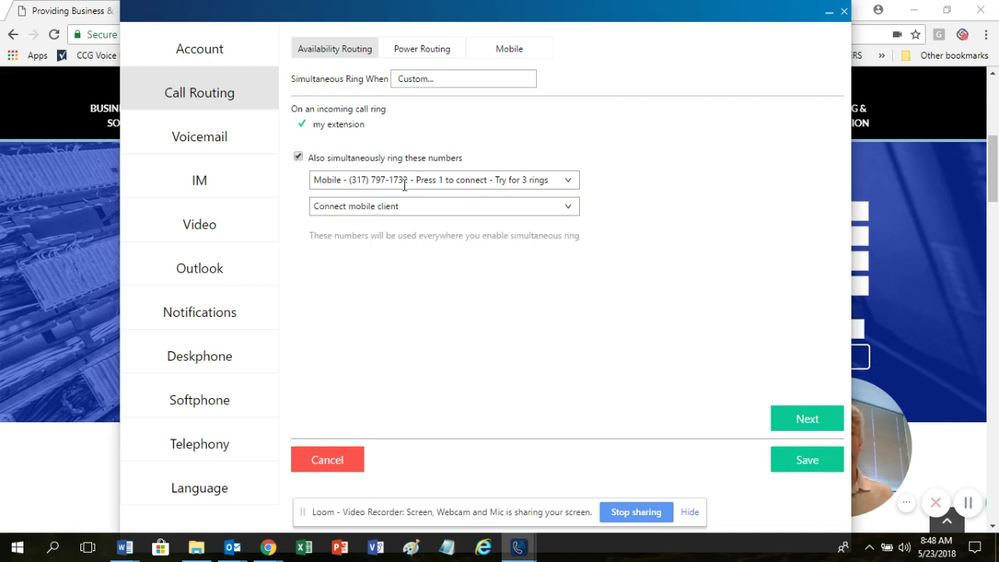
click(798, 460)
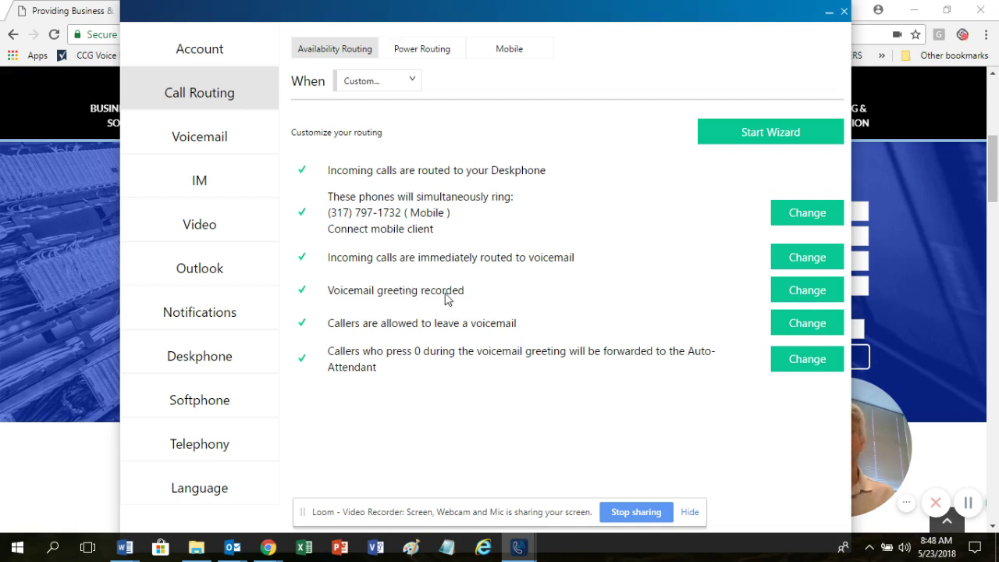
- Show the new greeting recording controls for the Custom state's voicemail greeting, and save without recording
click(808, 293)
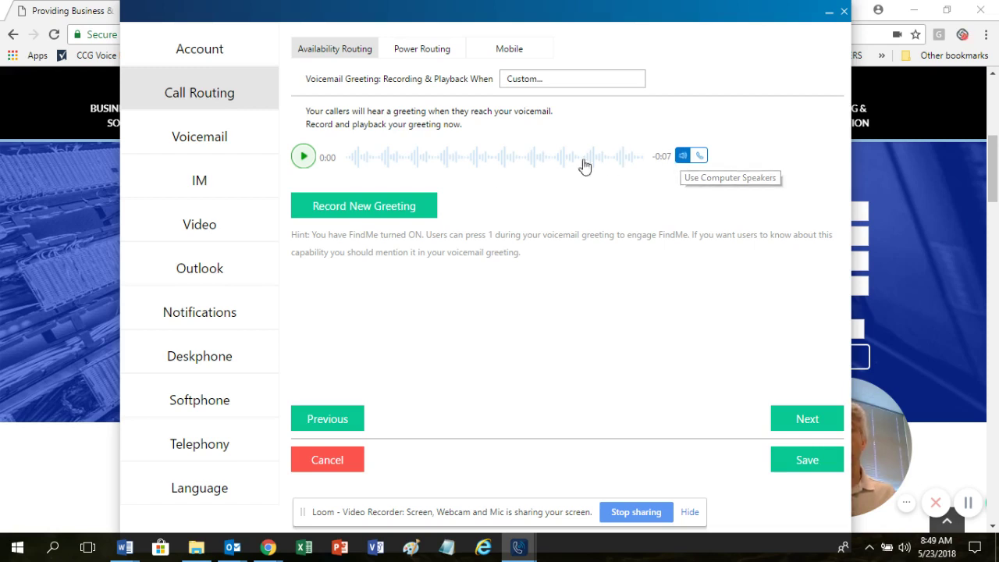
click(357, 214)
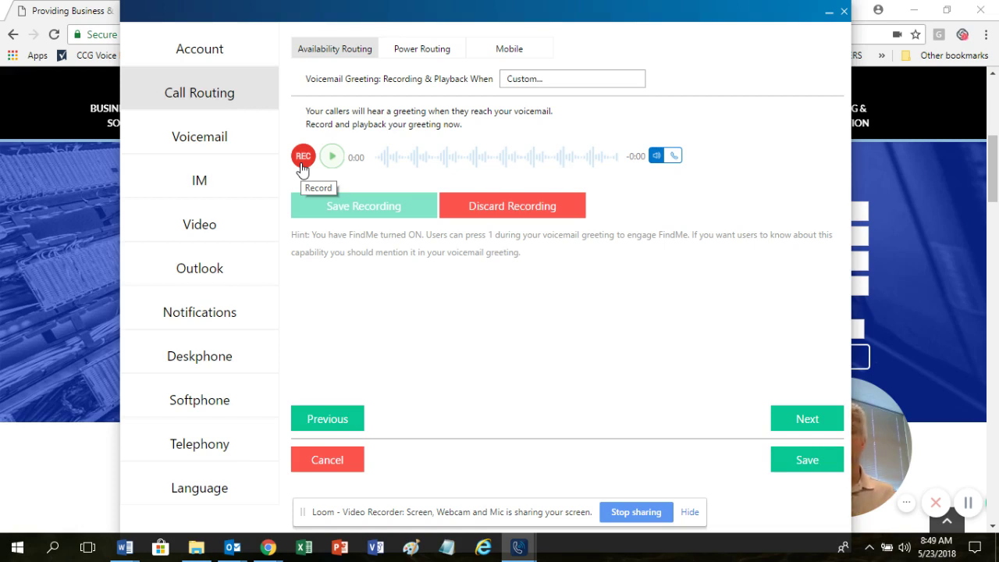
click(780, 461)
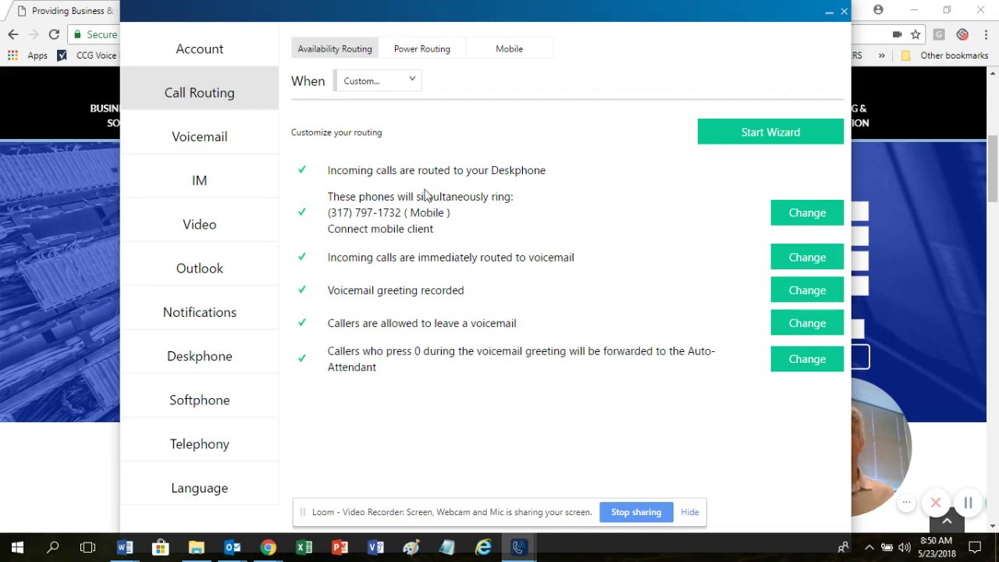
- Display the availability routing for the Vacation state
click(399, 82)
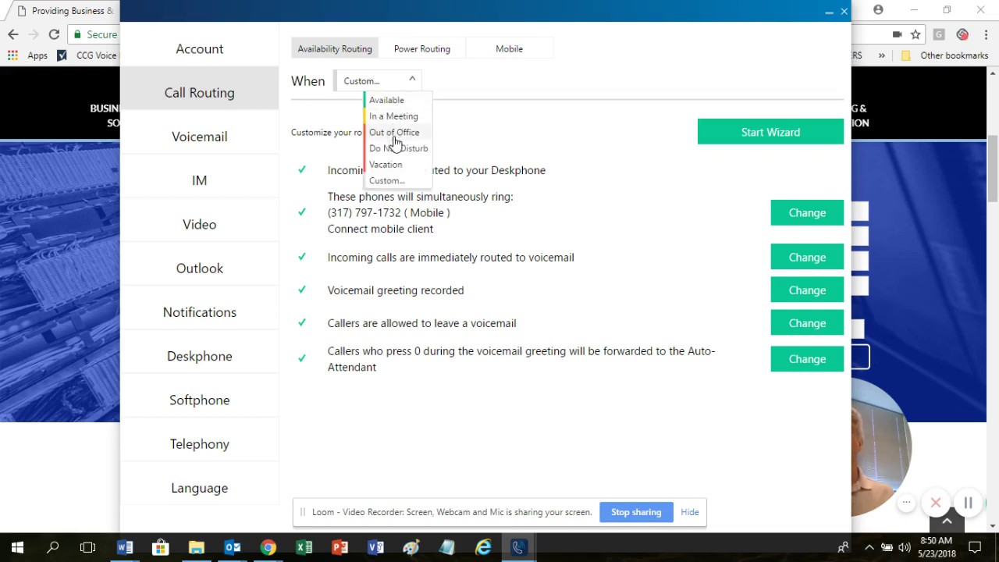
click(386, 164)
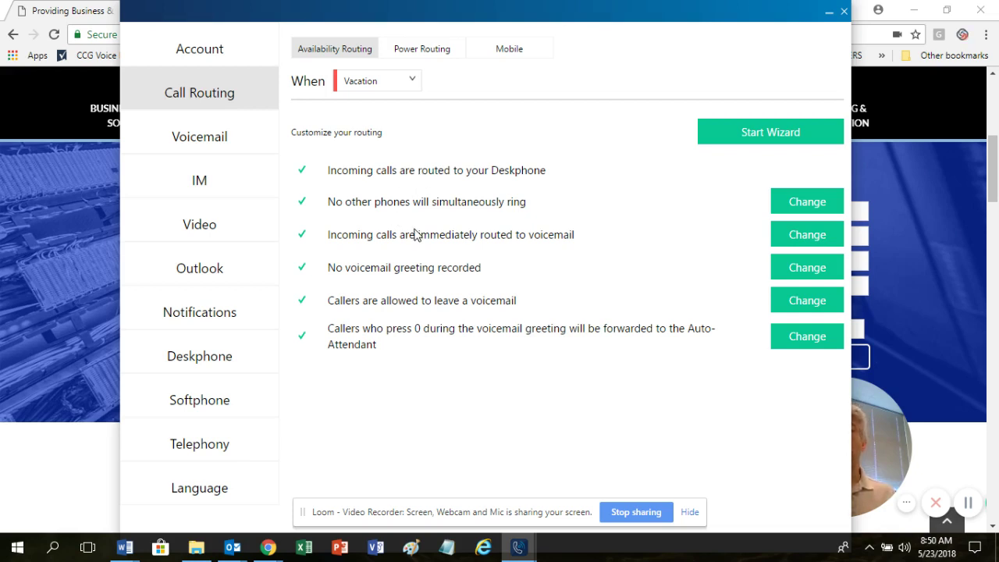
- In the Connect client, set the availability to Custom with the Unavailable color and the status "On Customer Location / Working Offsite"
mouse_move(519, 547)
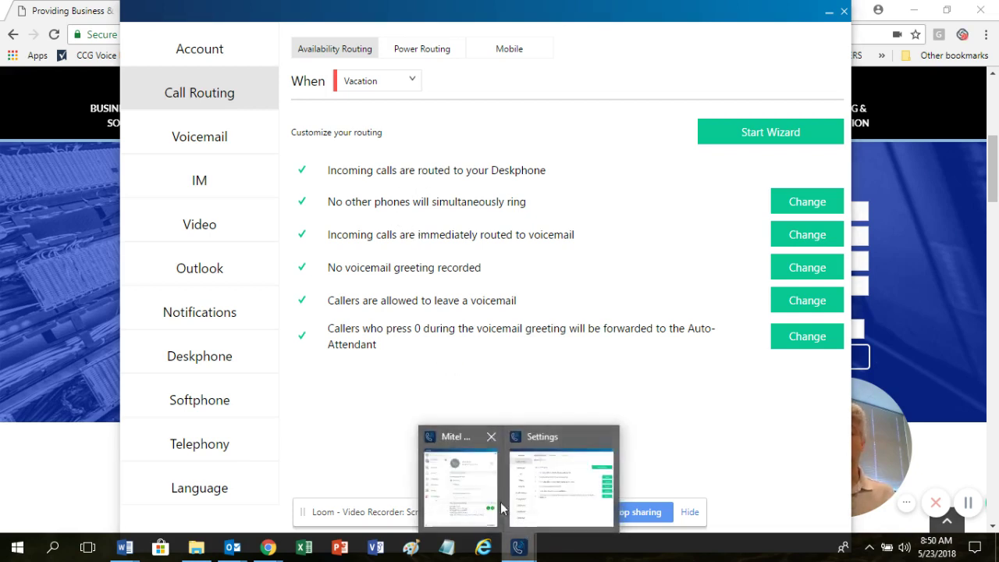
click(467, 444)
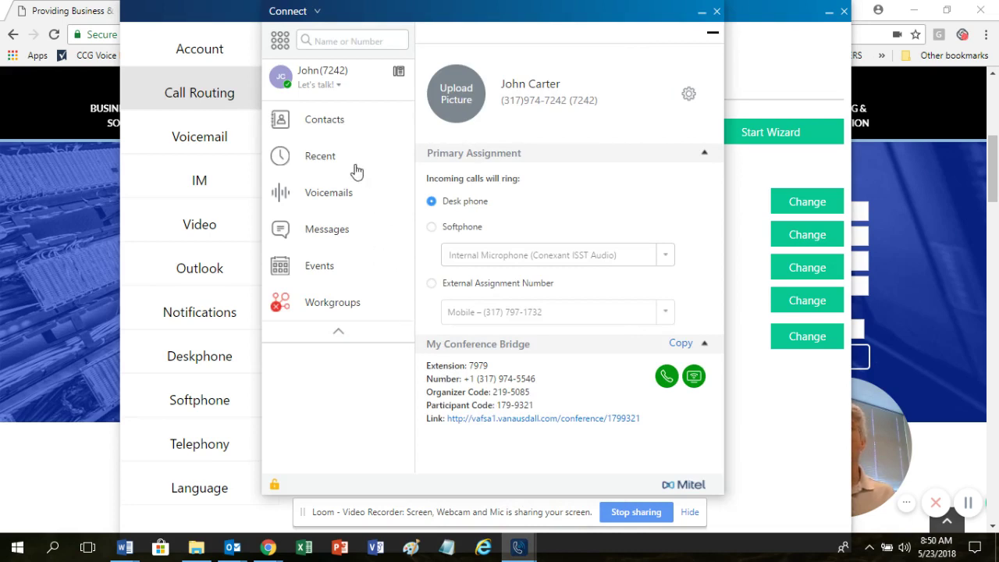
click(337, 88)
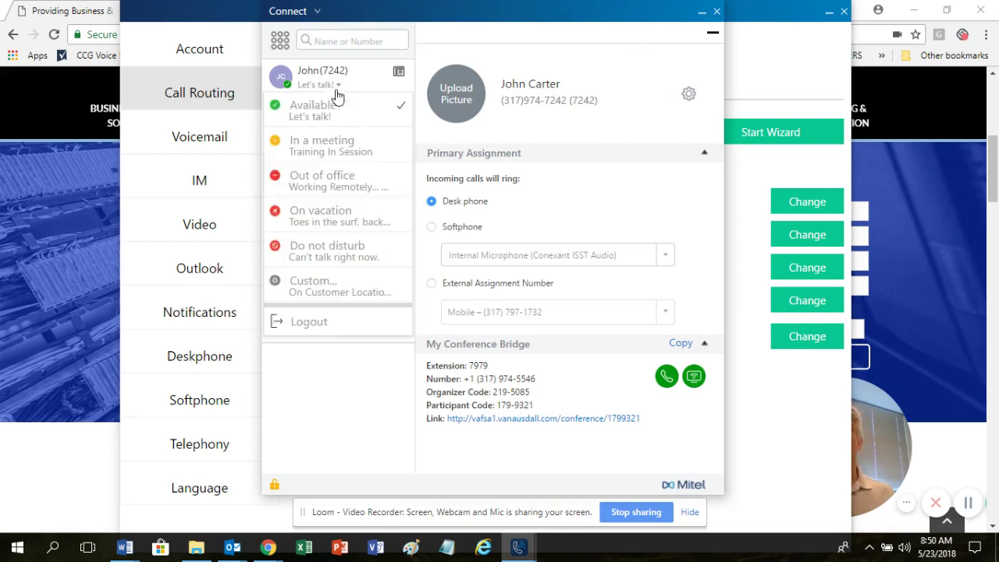
click(296, 284)
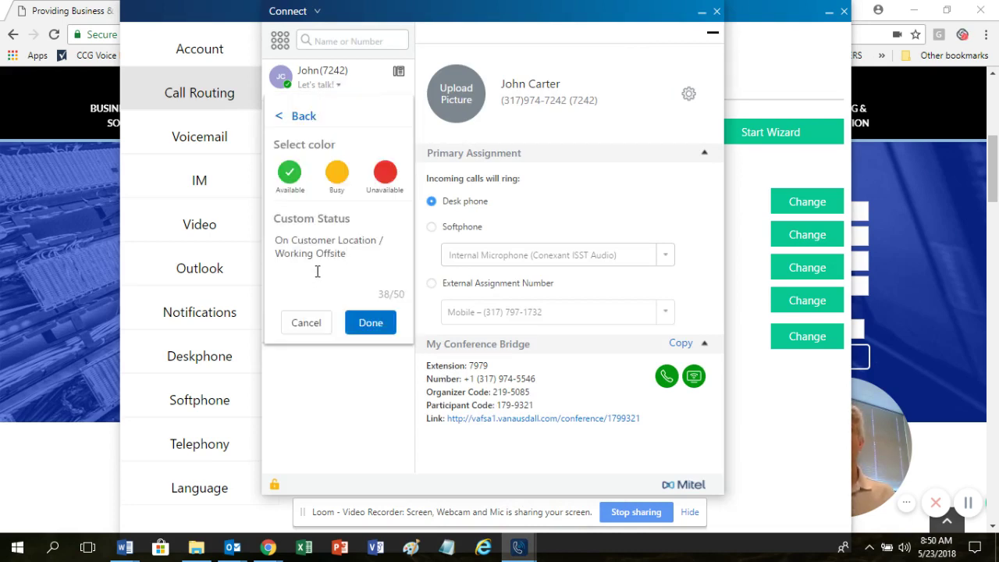
click(380, 179)
click(370, 322)
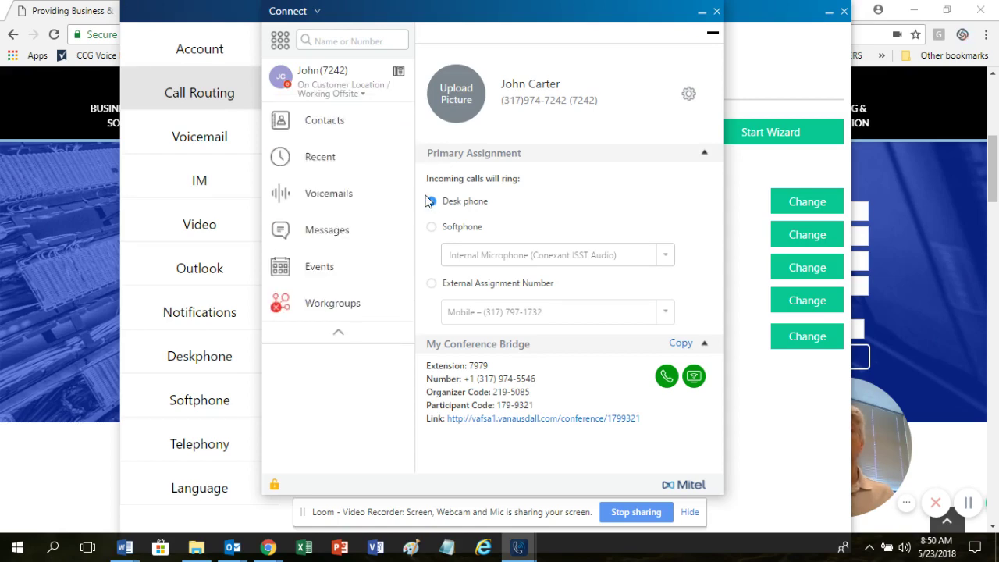
- Return to the Settings window to review the Custom state's availability routing and the Power Routing rules
drag(546, 14, 370, 42)
click(611, 41)
click(391, 82)
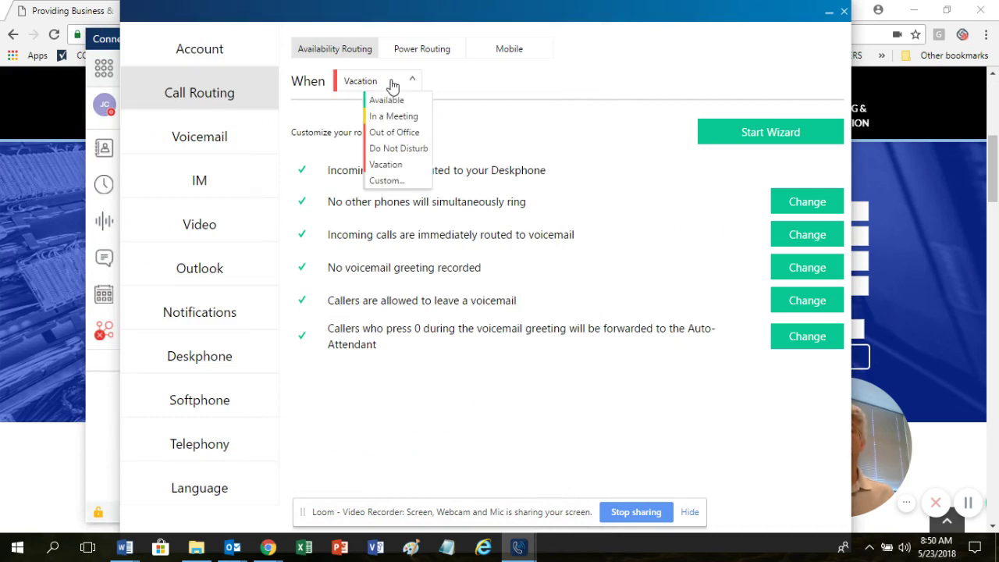
click(386, 180)
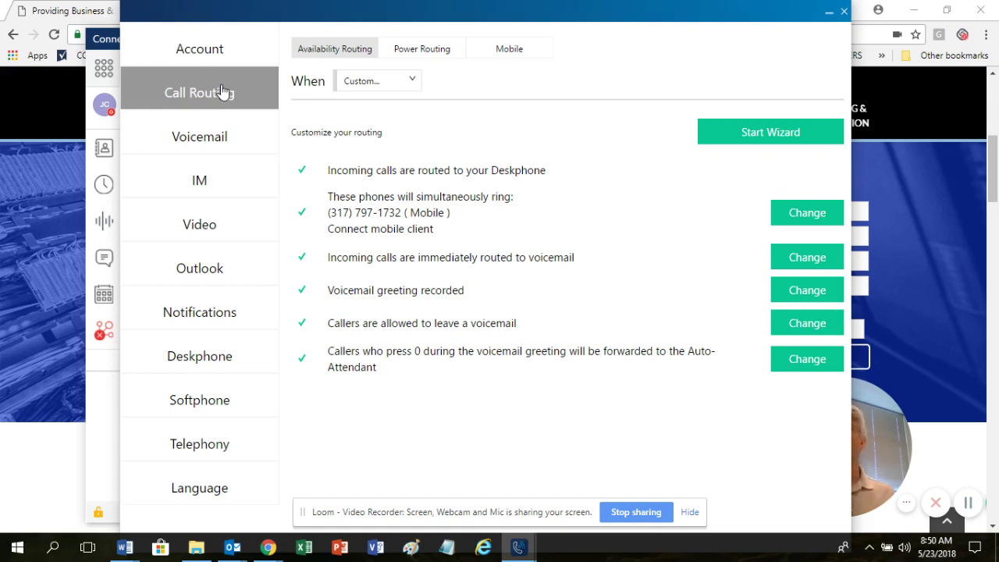
click(422, 49)
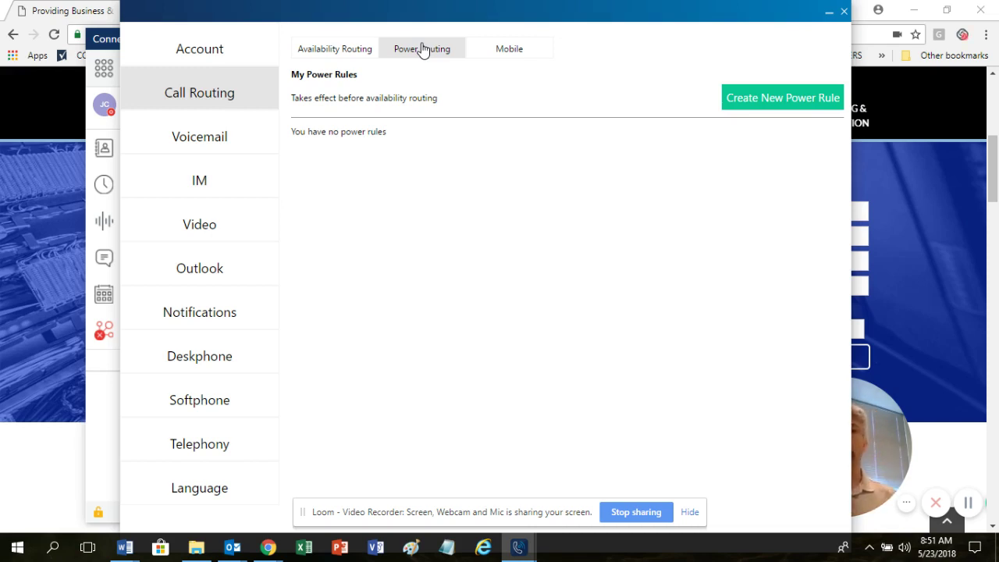
- Show the form for creating a new power rule, and display the Mobile call routing settings
click(410, 56)
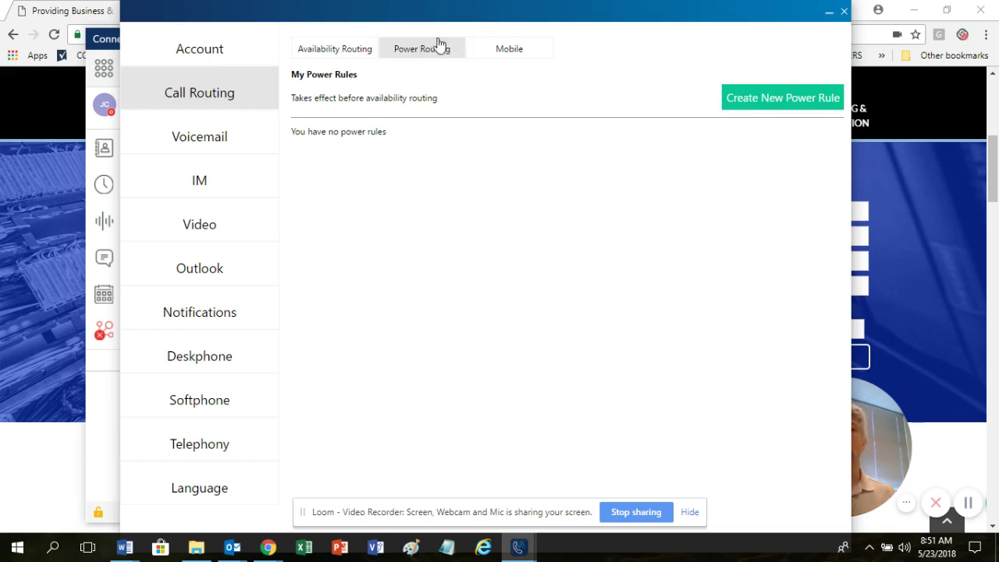
click(437, 48)
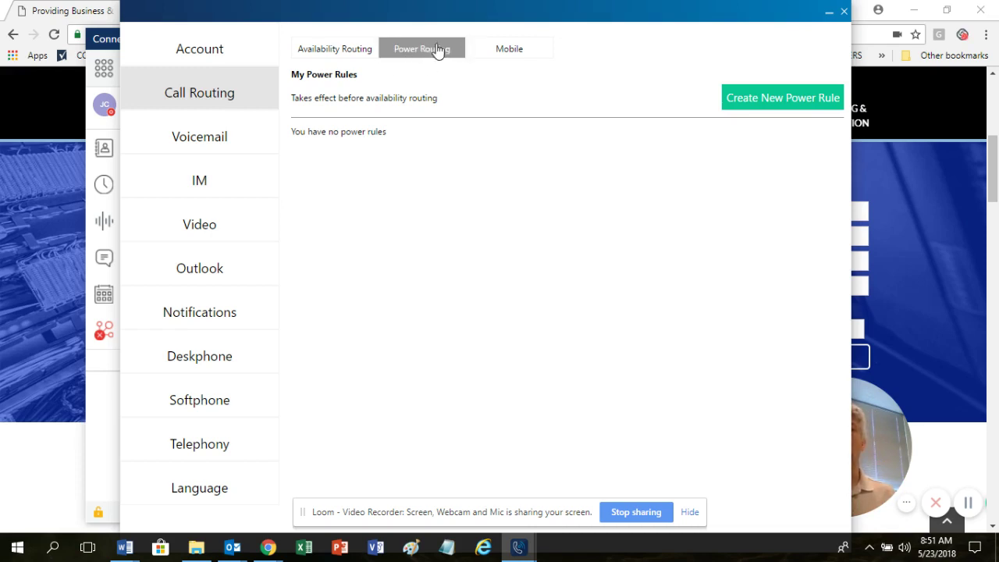
click(761, 98)
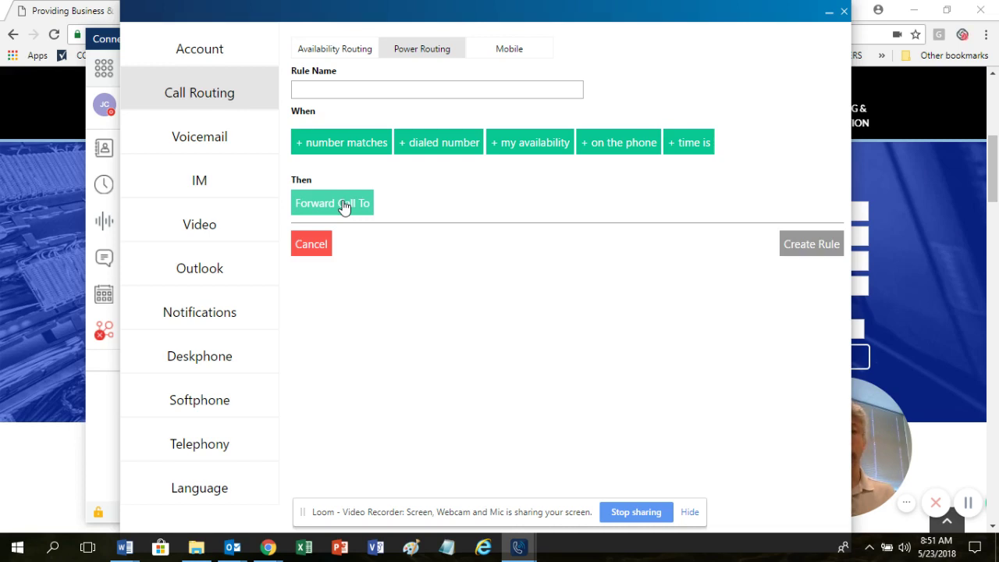
click(543, 50)
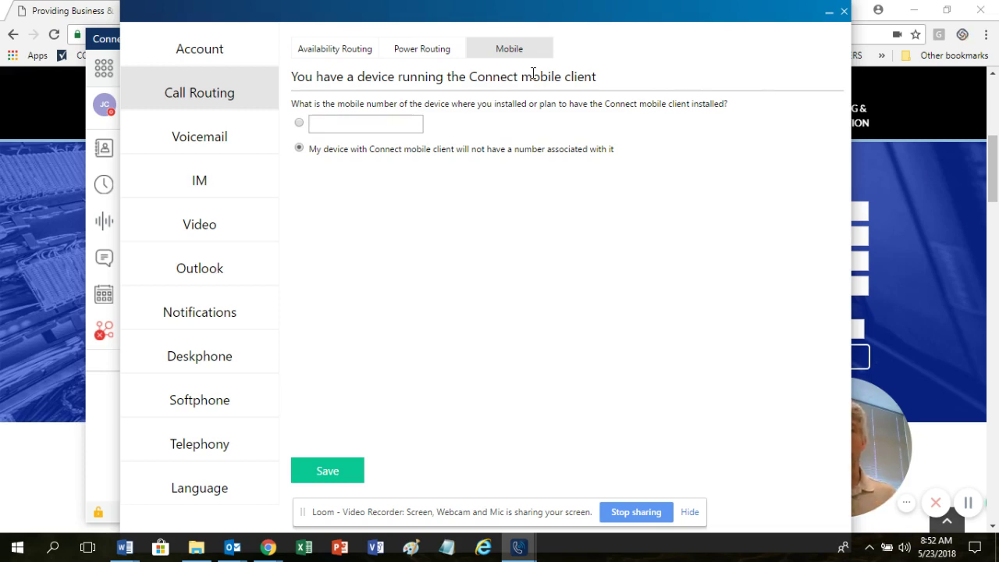
- Review the voicemail playback and setup settings, and enable showing voicemails inline in the Outlook inbox
click(234, 140)
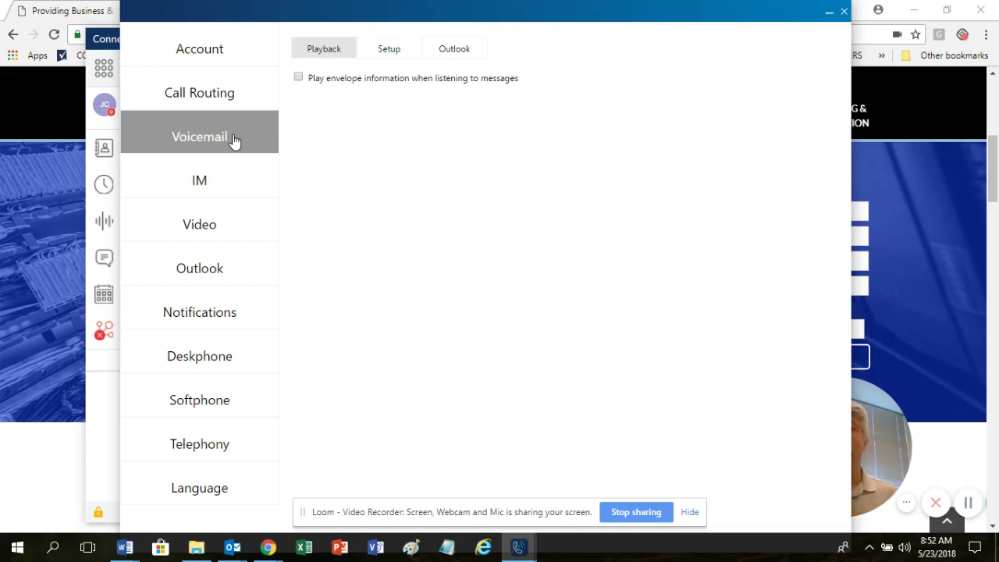
click(389, 50)
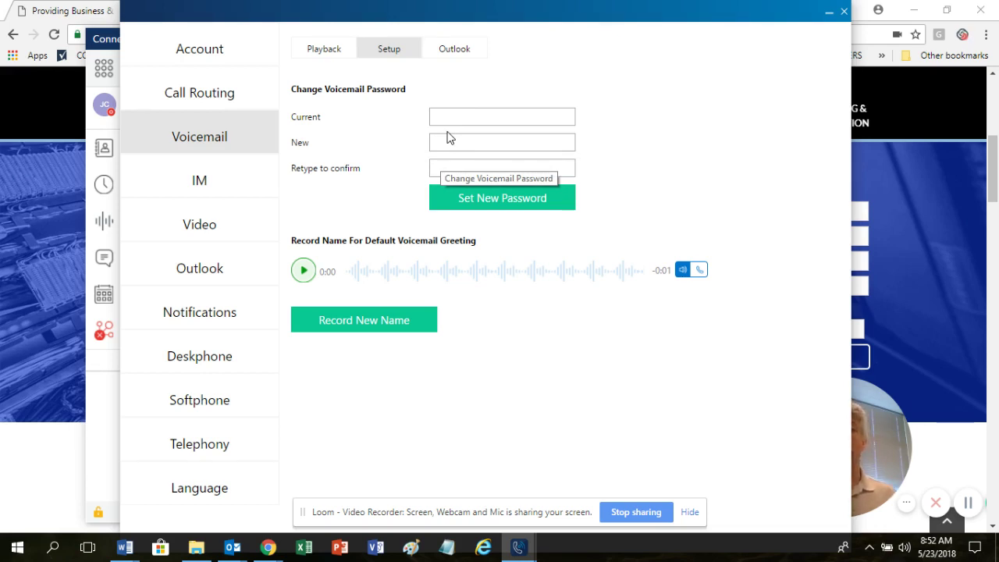
click(455, 61)
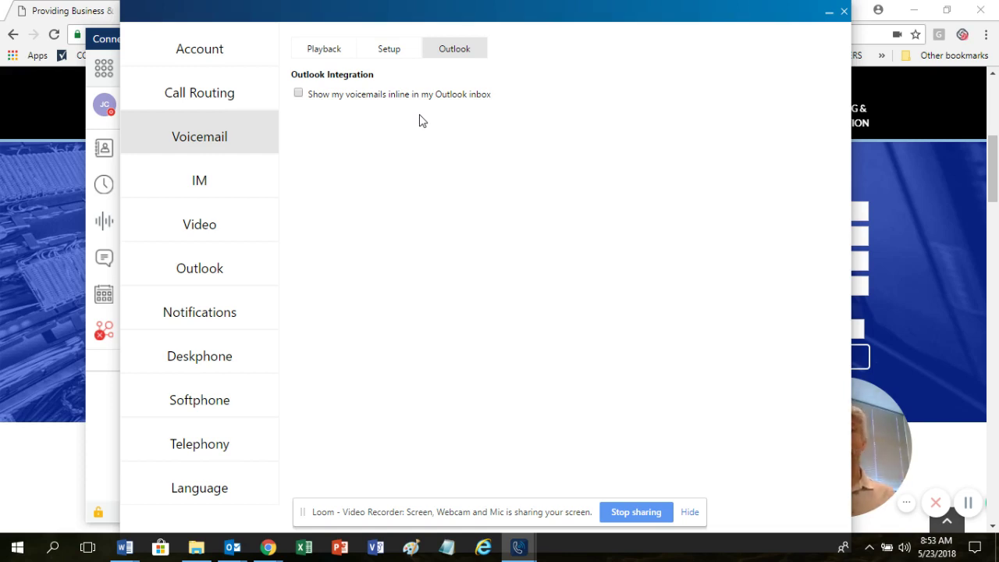
click(298, 93)
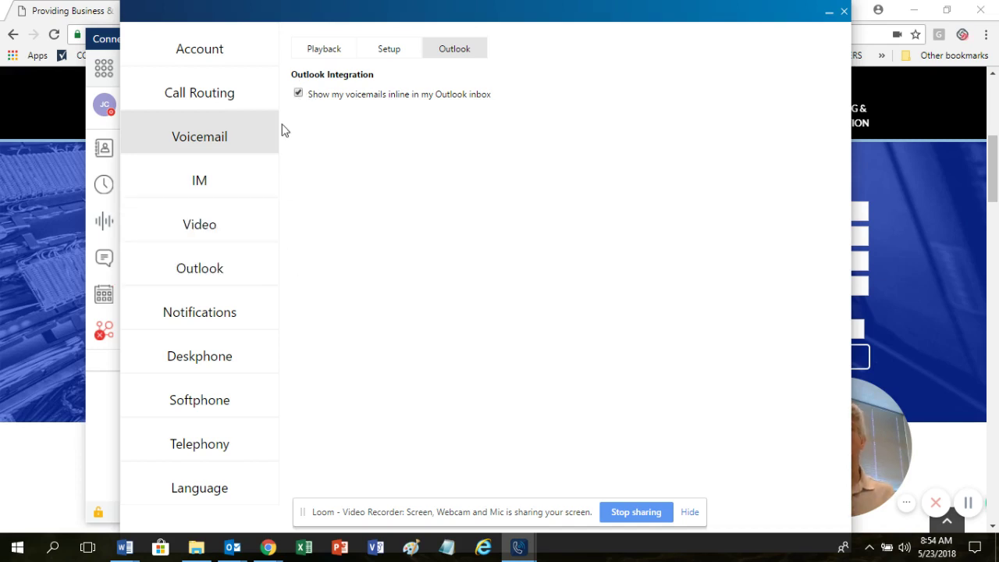
- Review the voicemail email notification settings and the Outlook calendar and contact sync settings
click(210, 315)
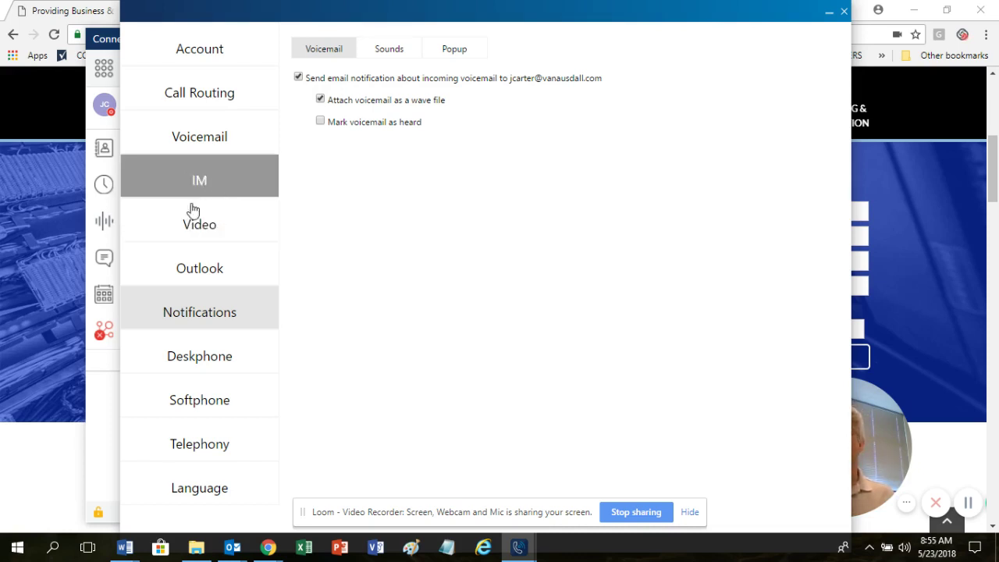
click(219, 270)
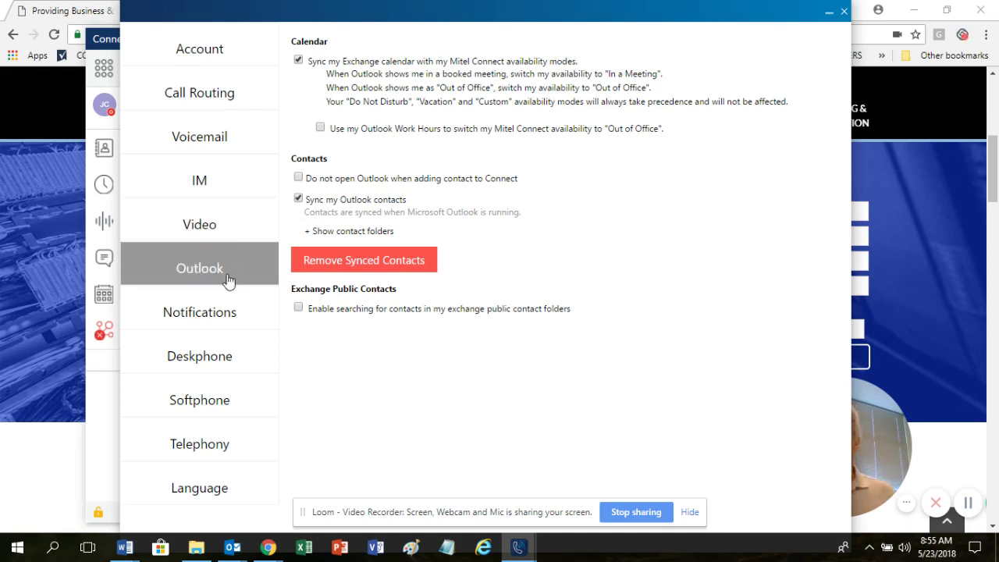
- Show the available deskphone wallpapers and ringtones without changing either selection
click(204, 356)
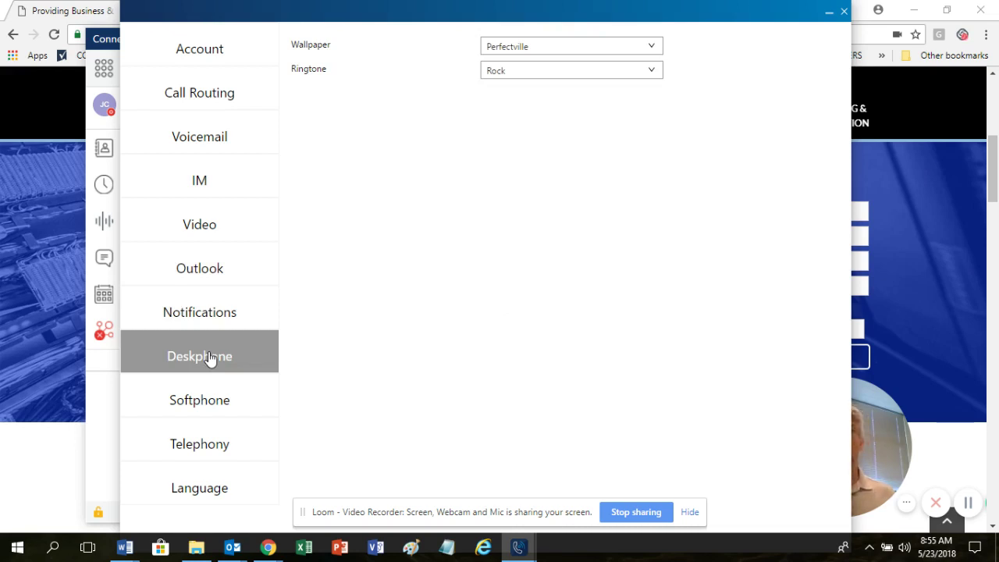
click(551, 49)
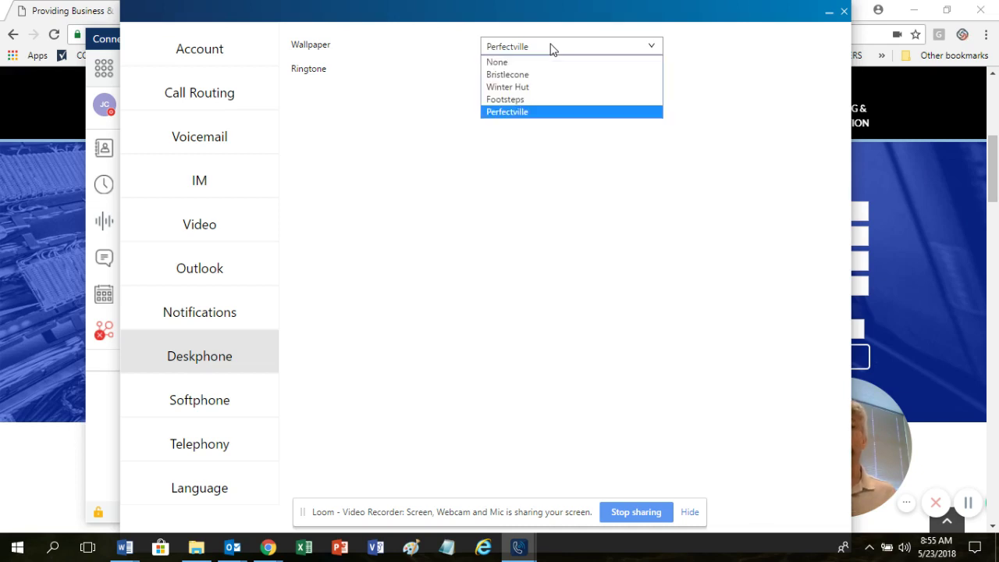
click(551, 49)
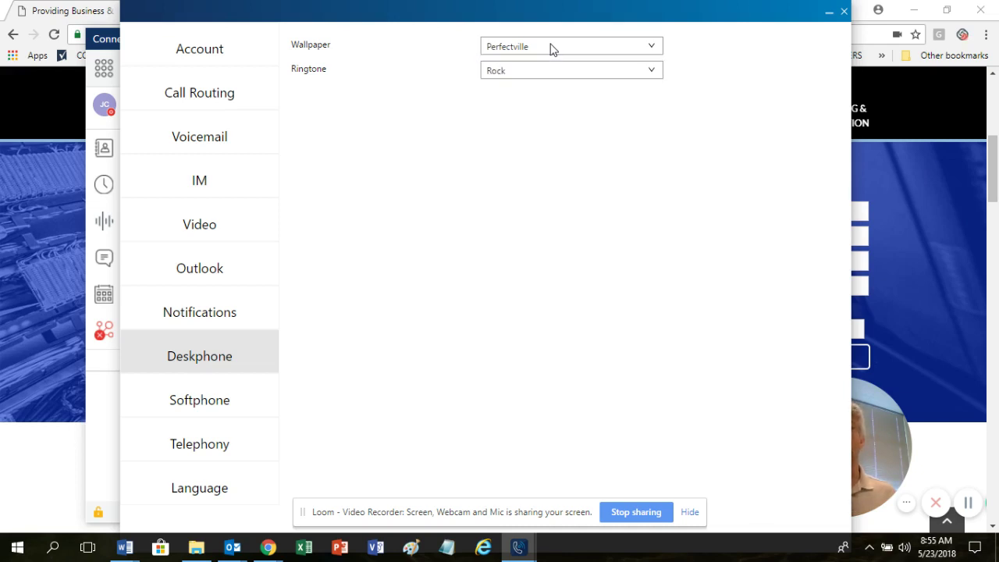
click(529, 75)
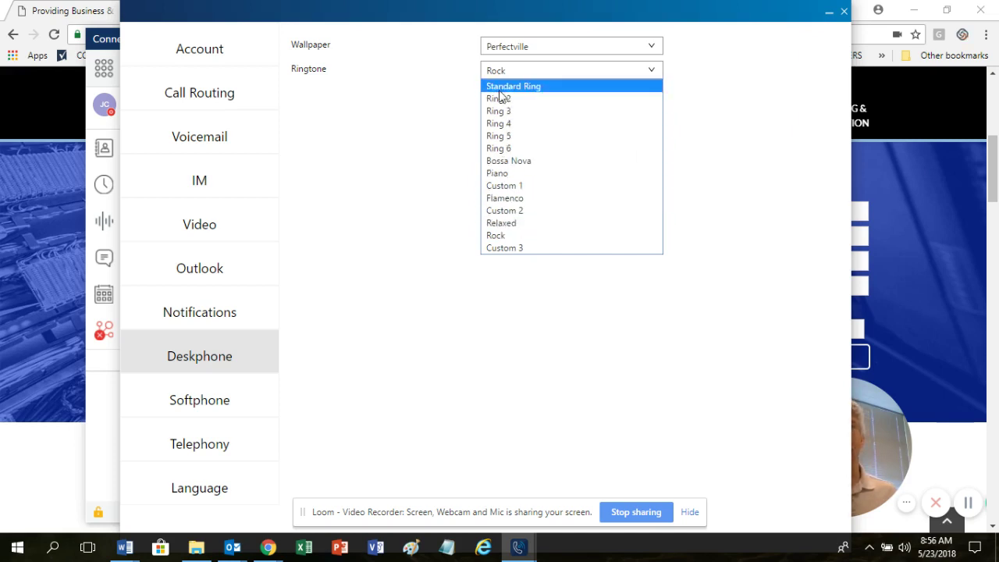
click(436, 121)
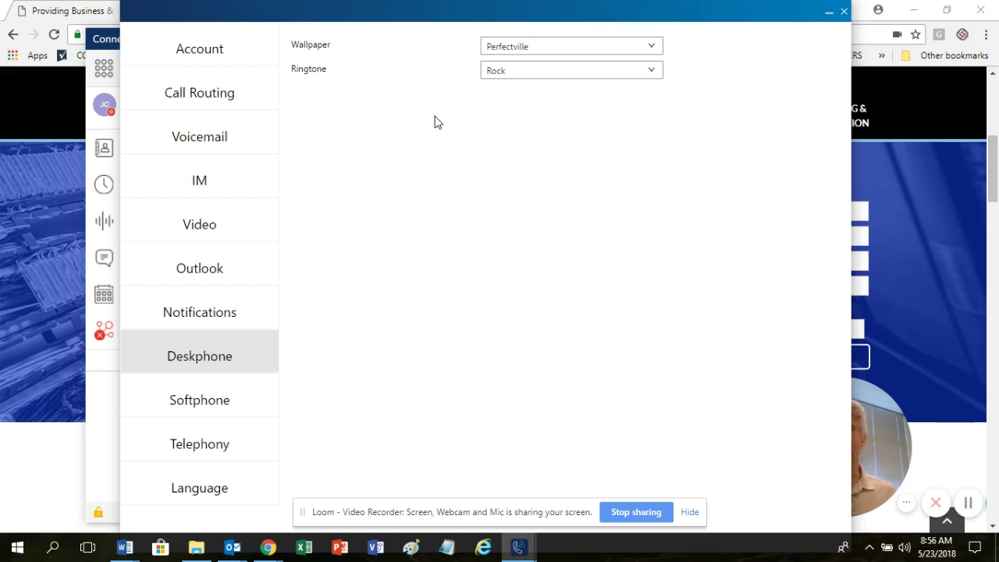
- Show the softphone settings and the available audio capture devices, keeping the current microphone
click(222, 392)
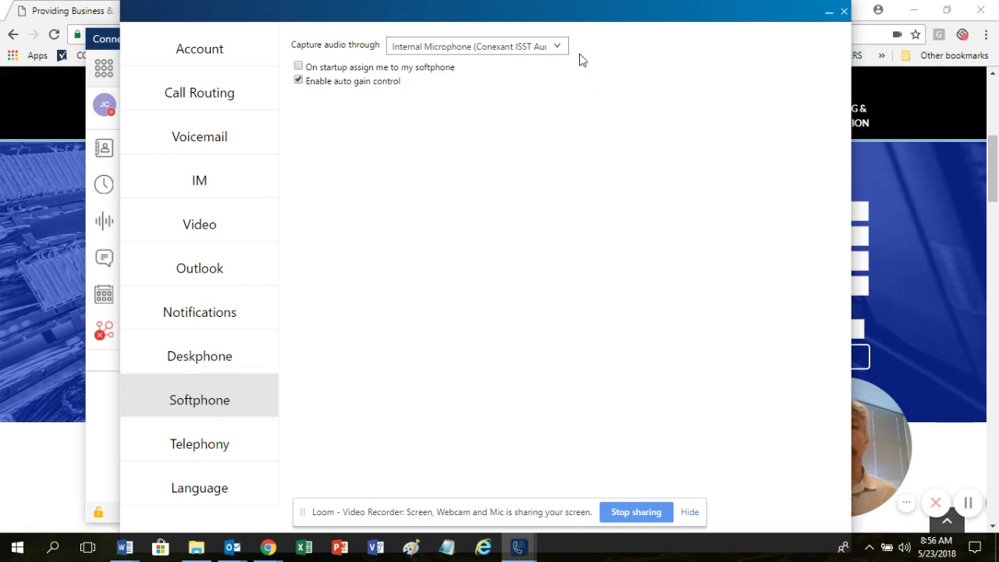
click(559, 48)
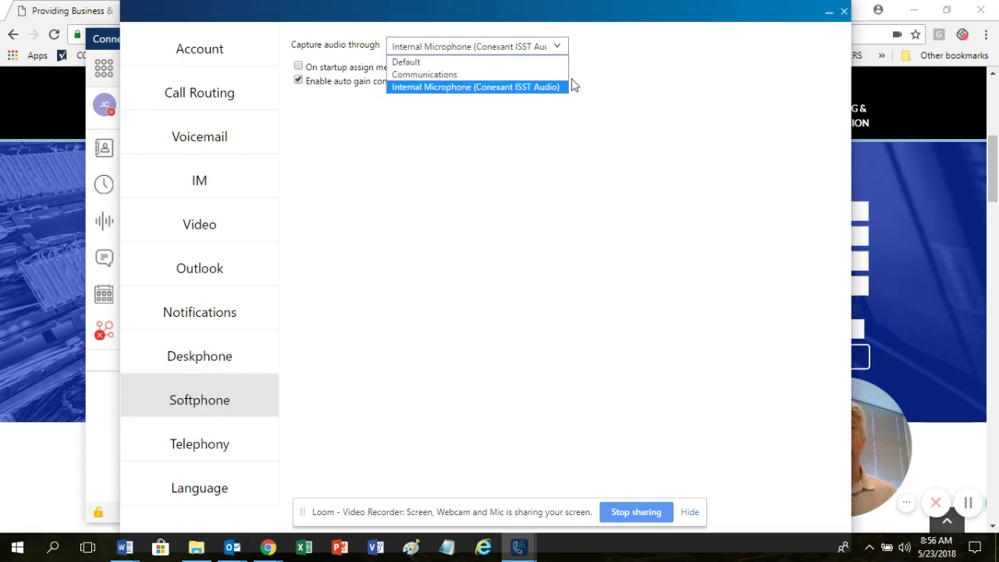
click(517, 164)
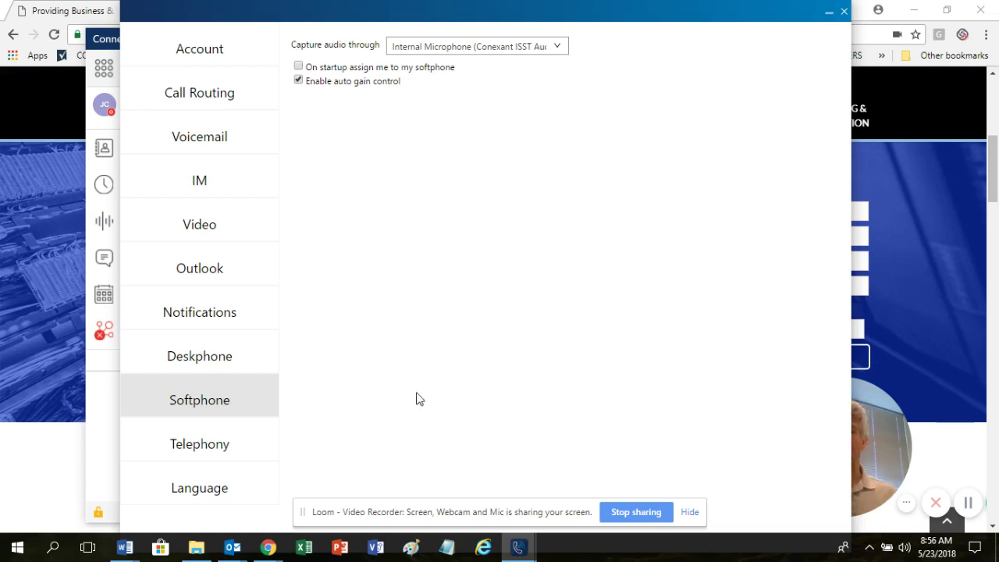
- Display the Telephony settings and the Language settings
click(216, 448)
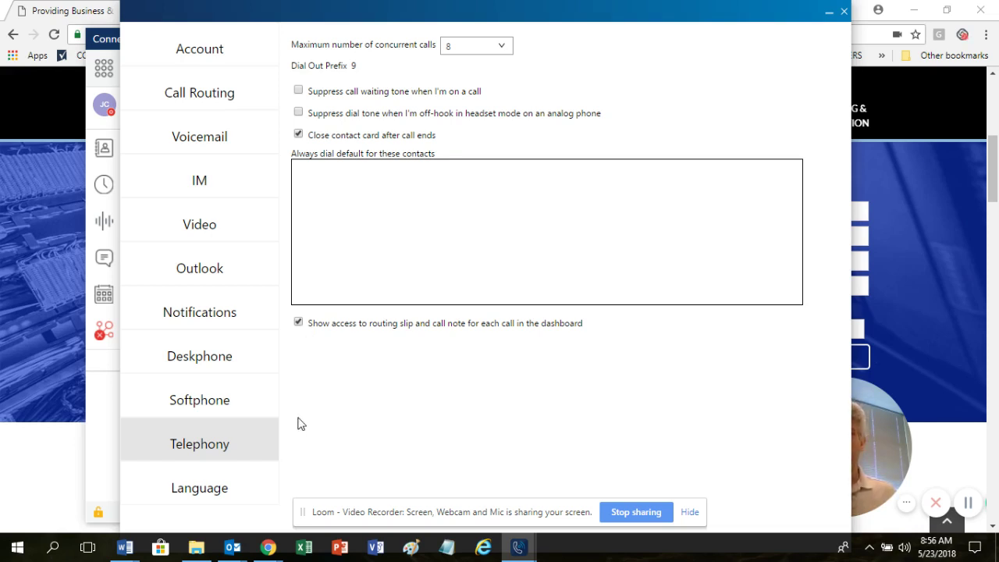
click(206, 496)
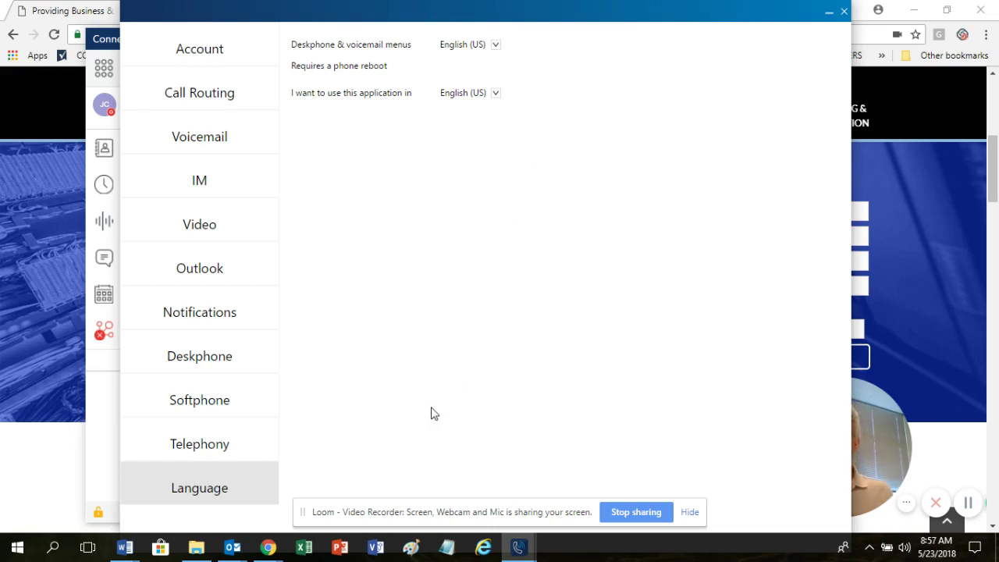
- Review the notification sound settings, including the available events and alert sounds, without changing them
click(237, 327)
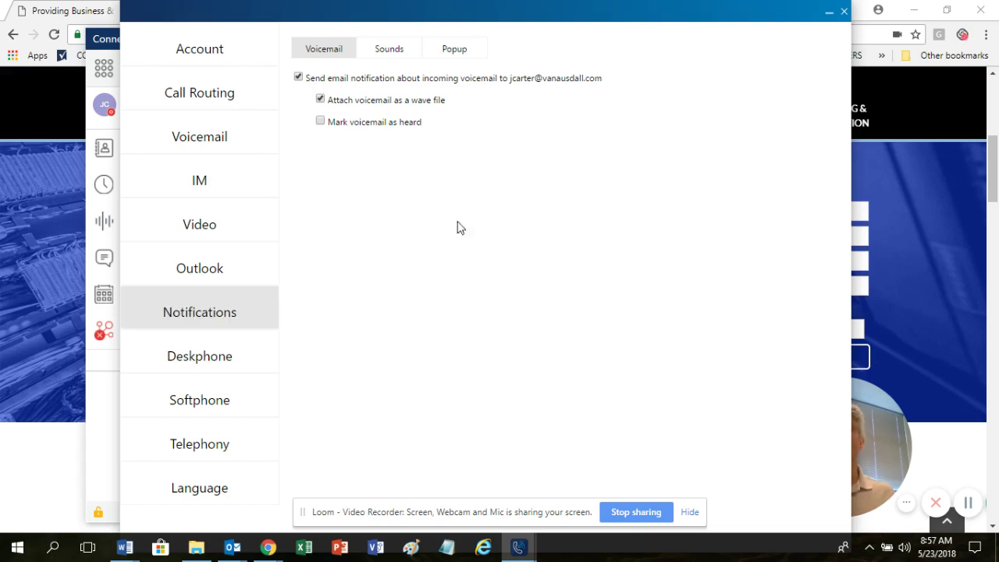
click(375, 57)
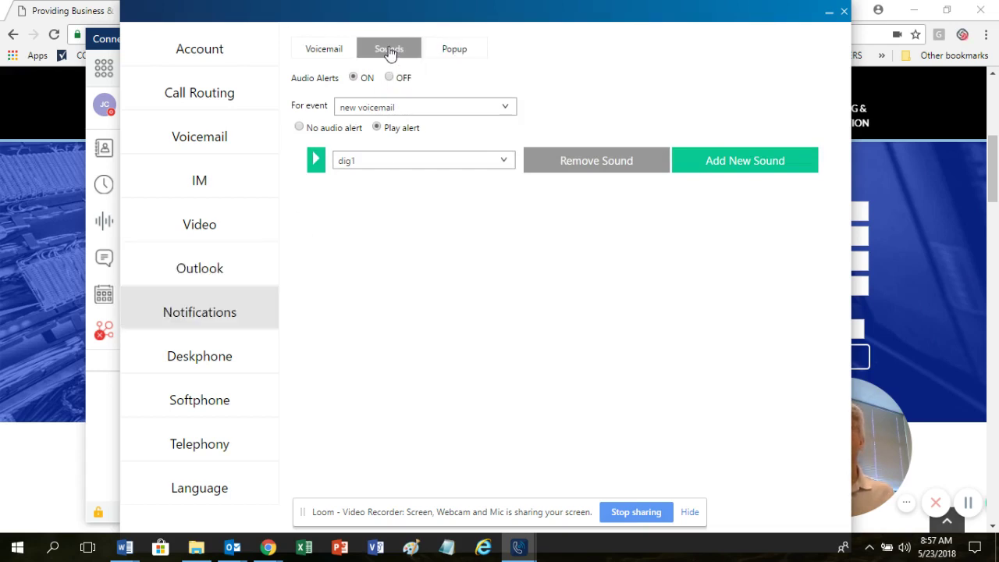
click(370, 109)
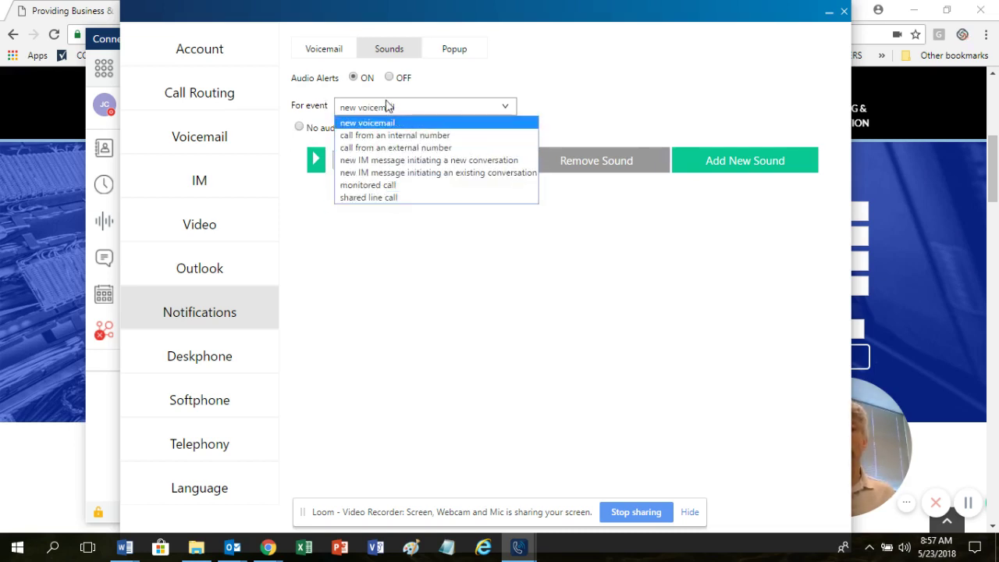
click(401, 260)
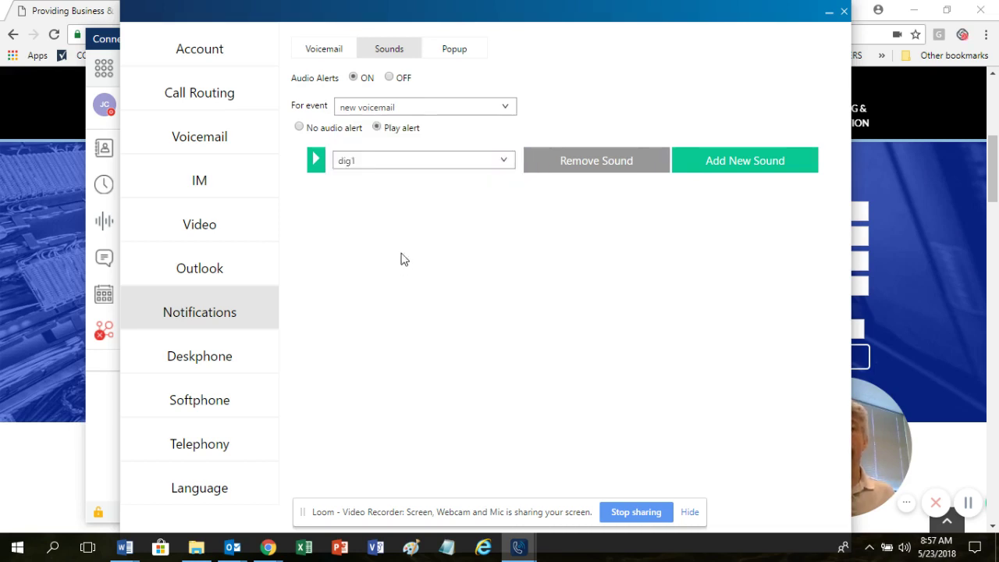
click(371, 162)
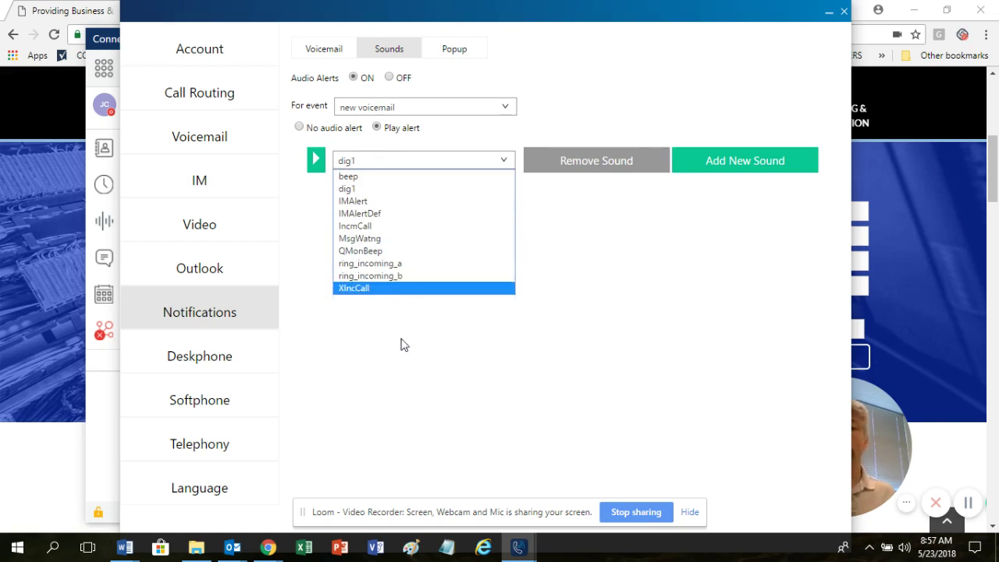
click(478, 406)
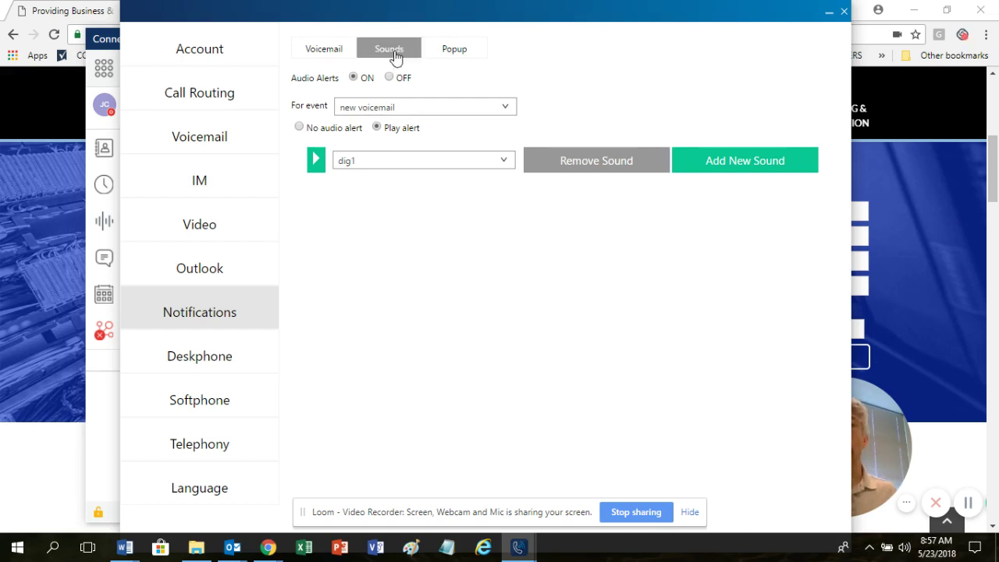
- Review the popup notification settings and the on-screen duration choices for incoming calls
click(445, 58)
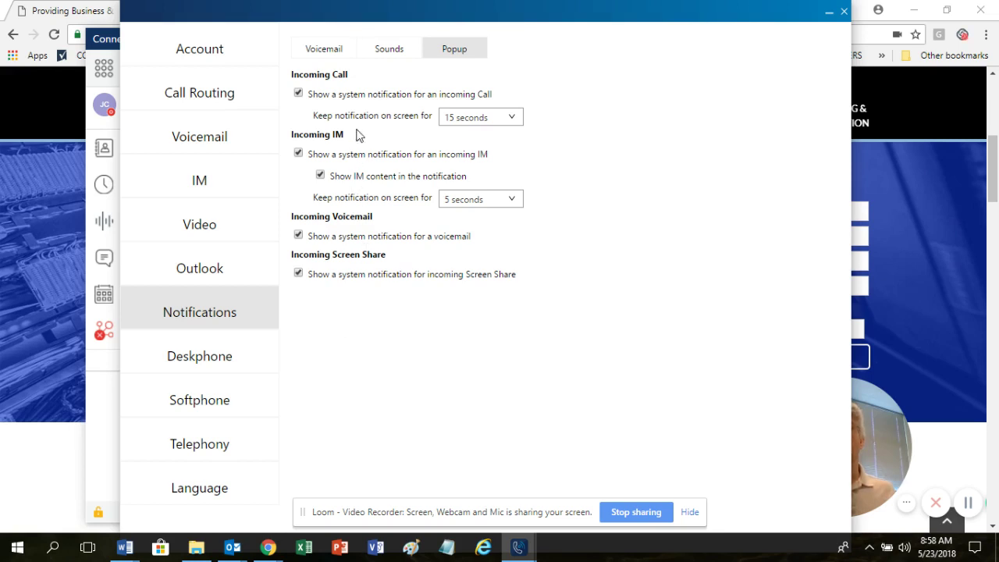
click(502, 117)
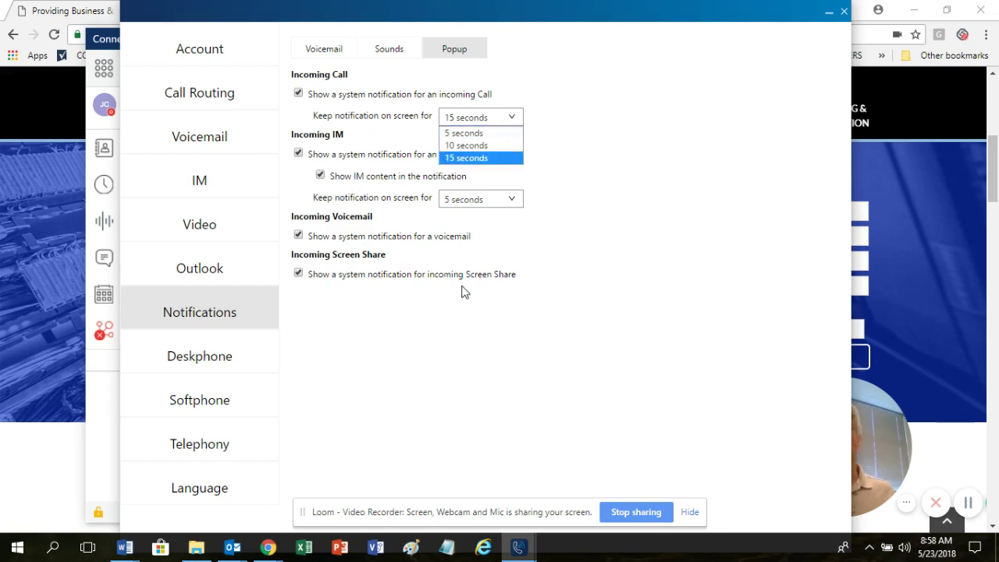
click(459, 336)
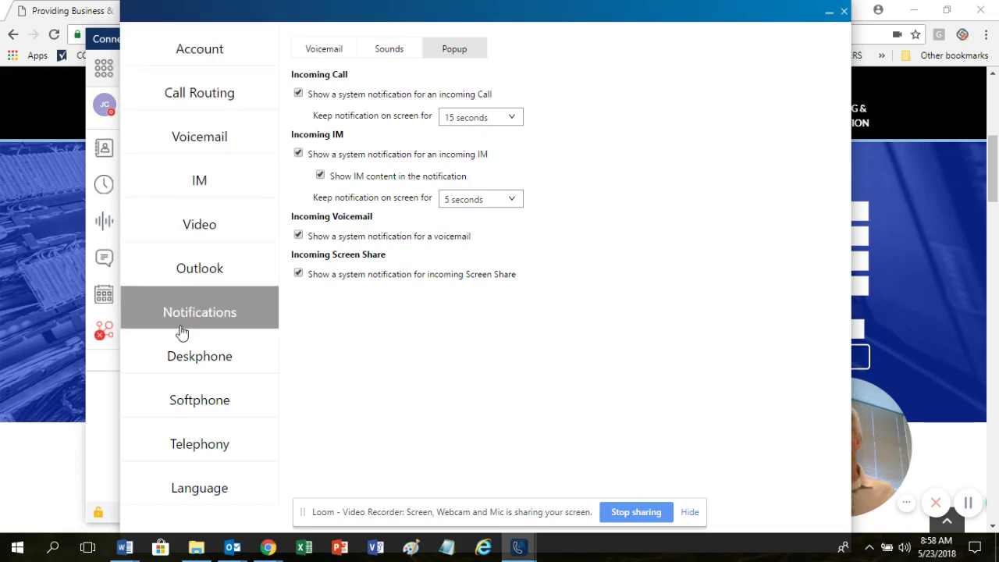
- Close the Settings window, collapse the client to its dashboard, and move it to the upper middle of the desktop
click(844, 14)
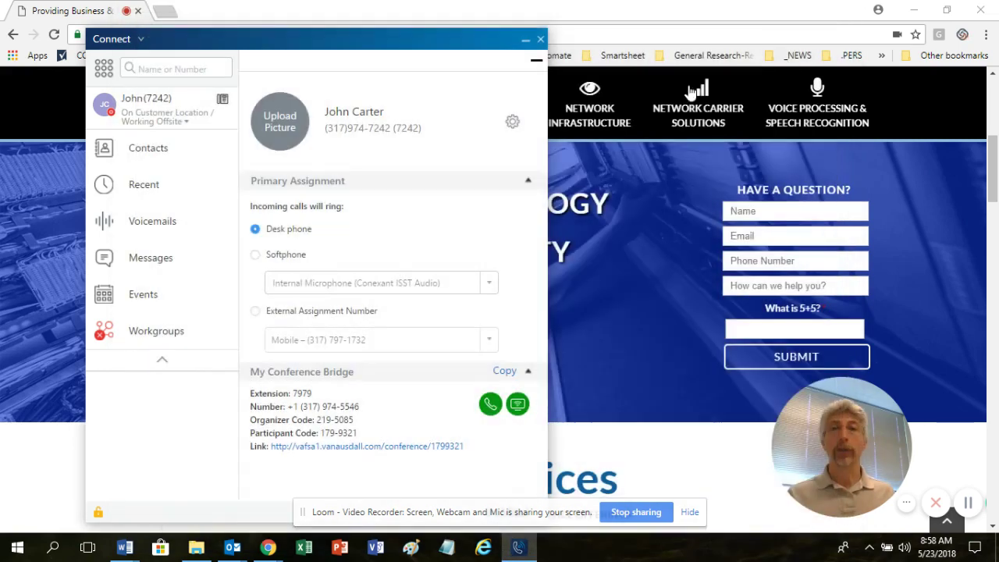
click(536, 61)
drag(207, 39, 493, 29)
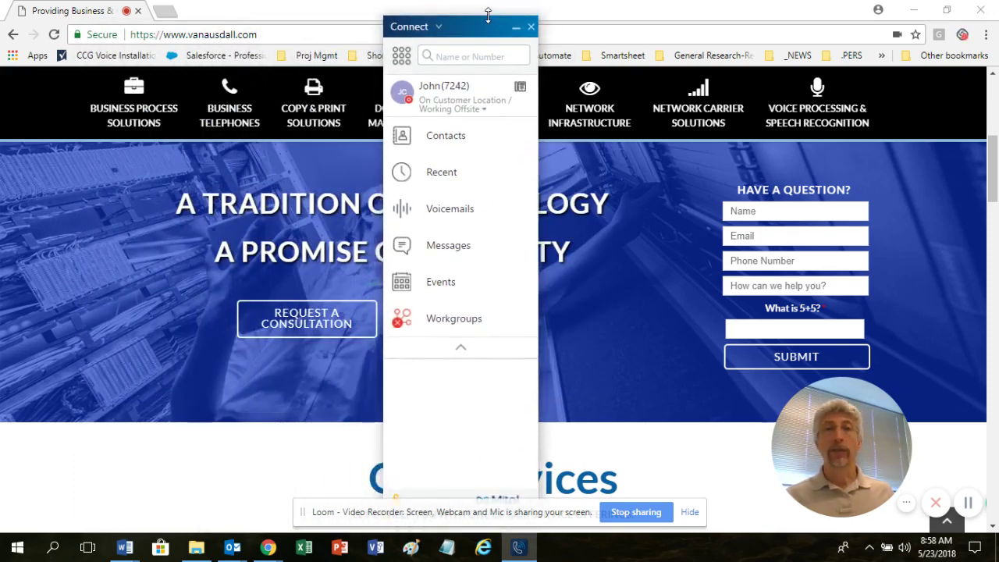
drag(485, 34, 485, 22)
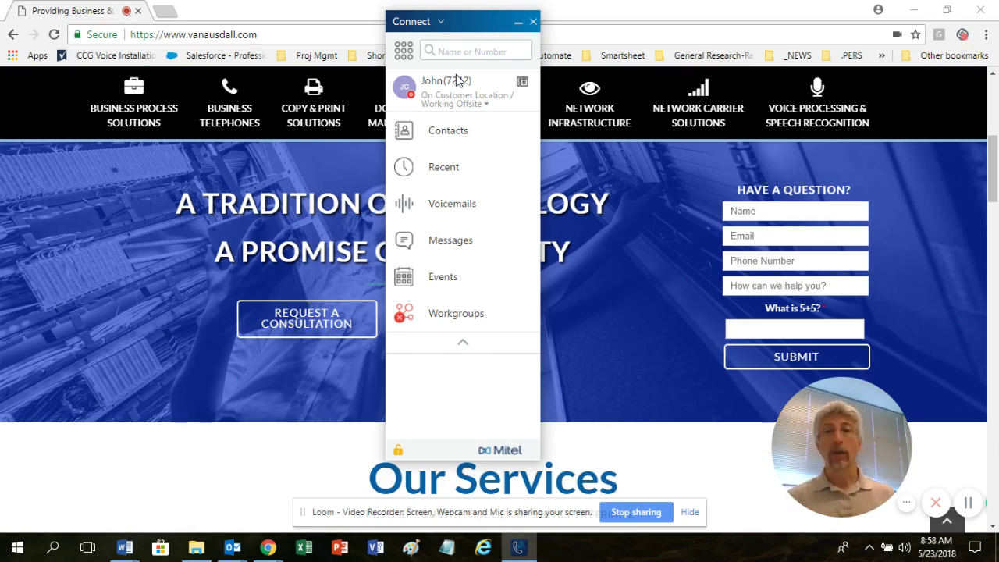
- Show where the client offers the User Guide and Training Videos, and minimize the client
click(427, 22)
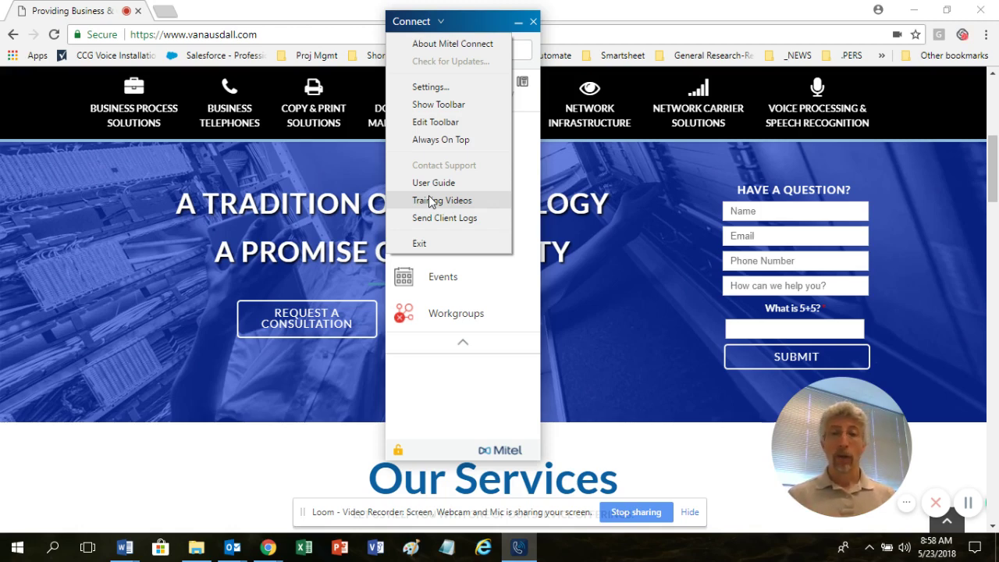
click(518, 29)
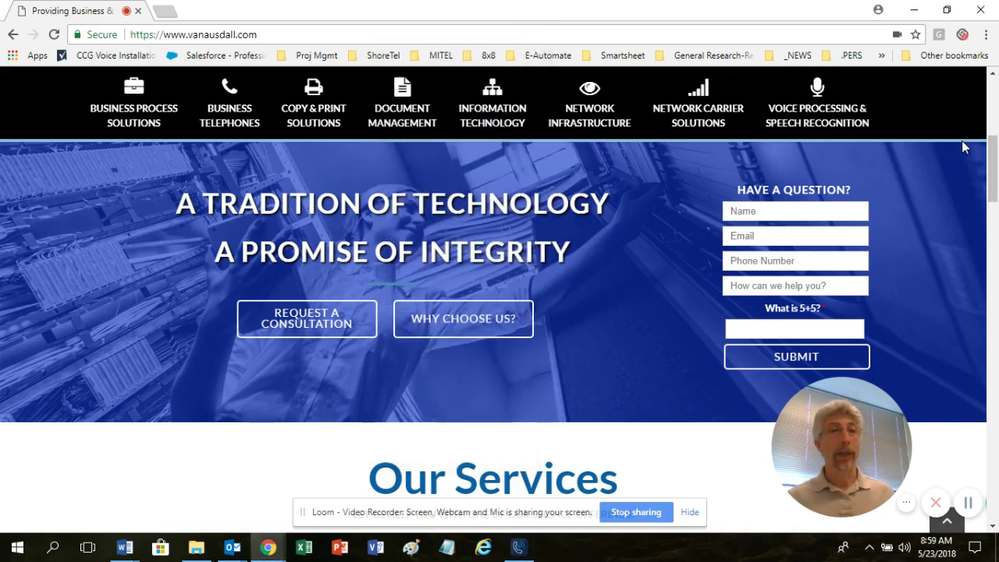
- Go to the top of the Van Ausdall & Farrar website in the browser and point out the Training link
scroll(995, 116, up, 3)
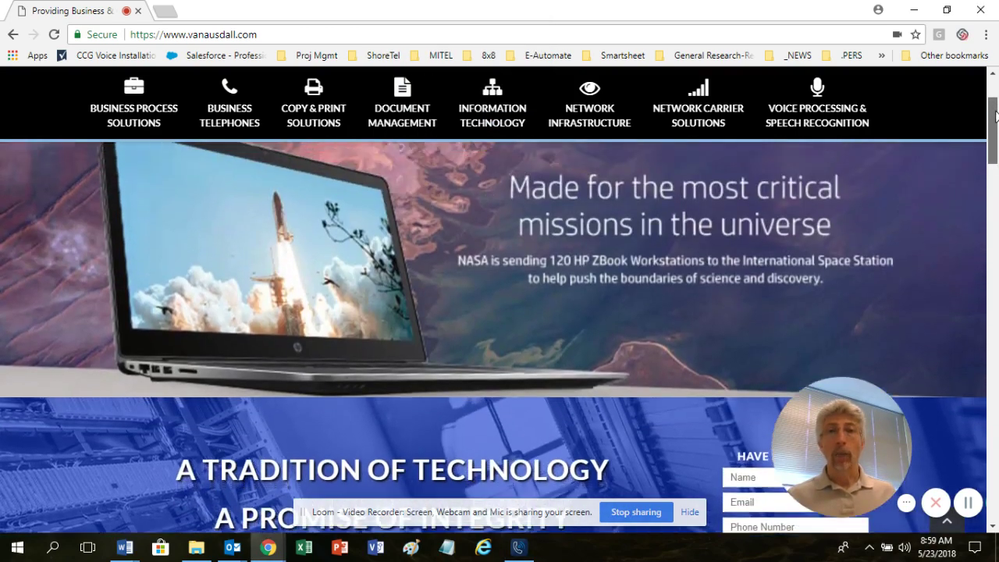
scroll(994, 116, down, 3)
mouse_move(555, 105)
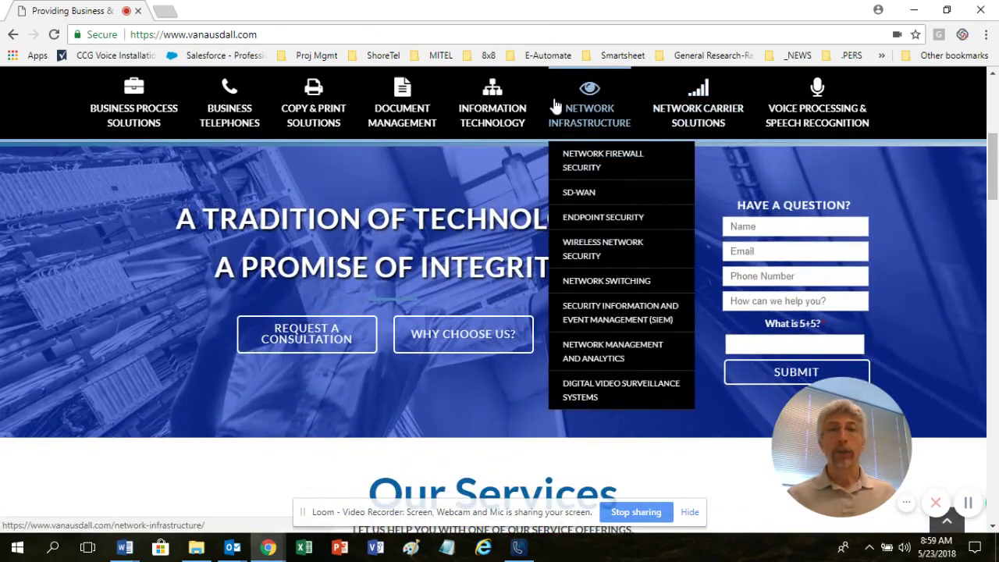
scroll(550, 105, up, 3)
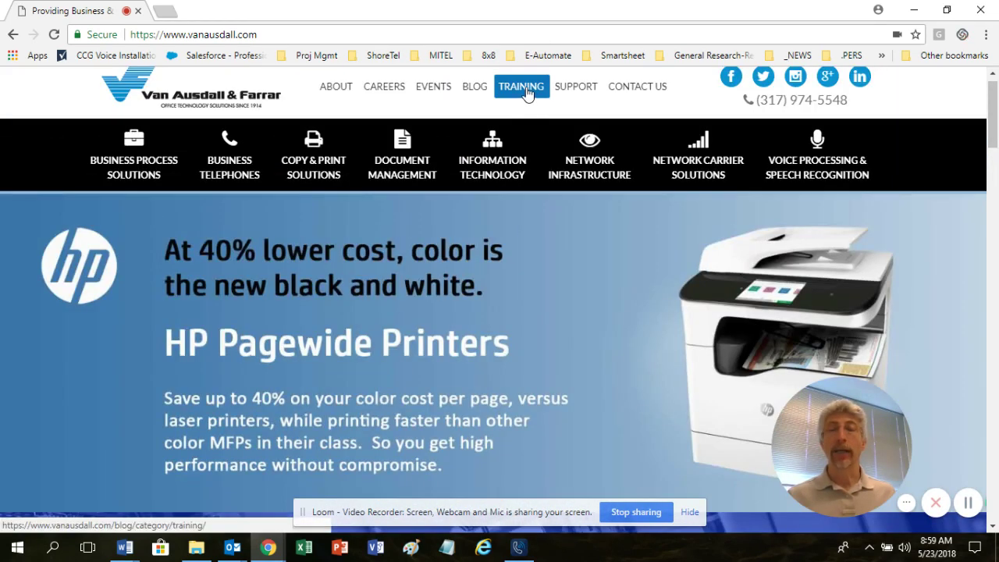